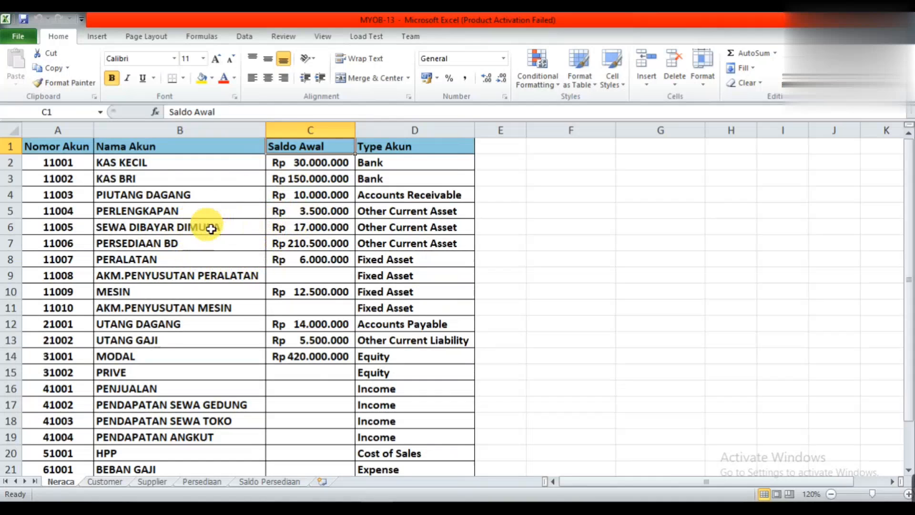
- Start saving a copy of the workbook on Local Disk (C:) under the file name NERACA BARU
{"action": "left_click", "coordinate": [25, 41]}
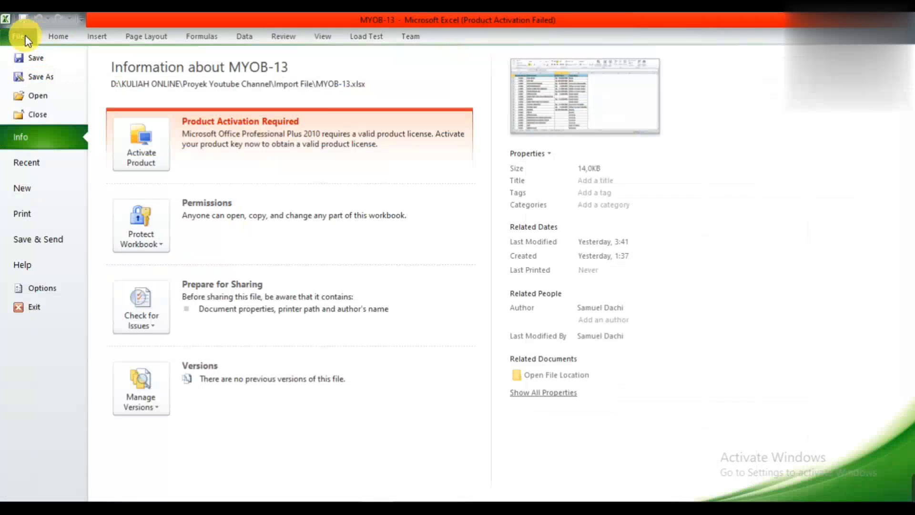
{"action": "left_click", "coordinate": [40, 77]}
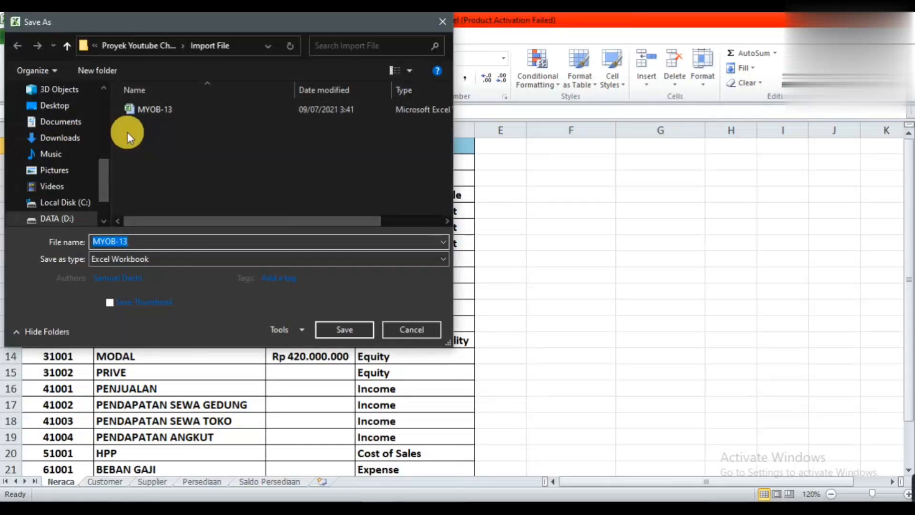
{"action": "left_click", "coordinate": [77, 202]}
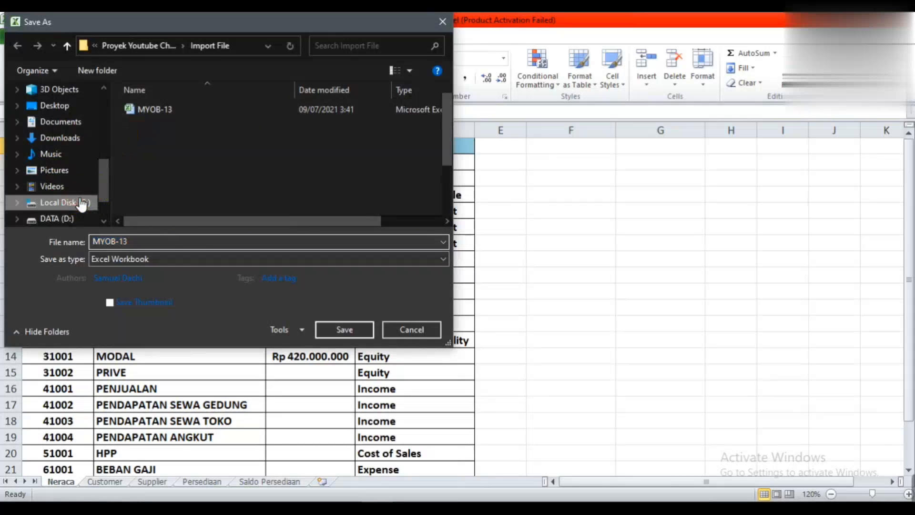
{"action": "left_click", "coordinate": [149, 243]}
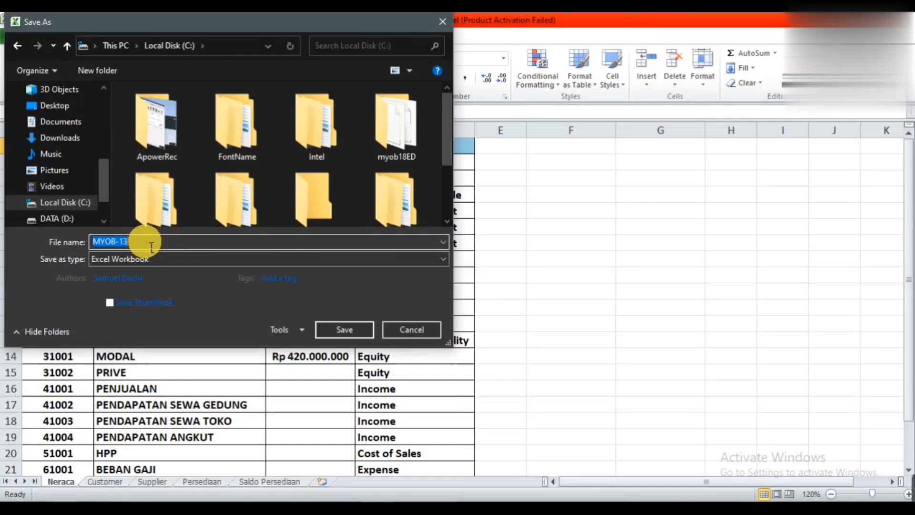
{"action": "type", "text": "NERACA"}
{"action": "left_click", "coordinate": [151, 247]}
{"action": "type", "text": "BARU"}
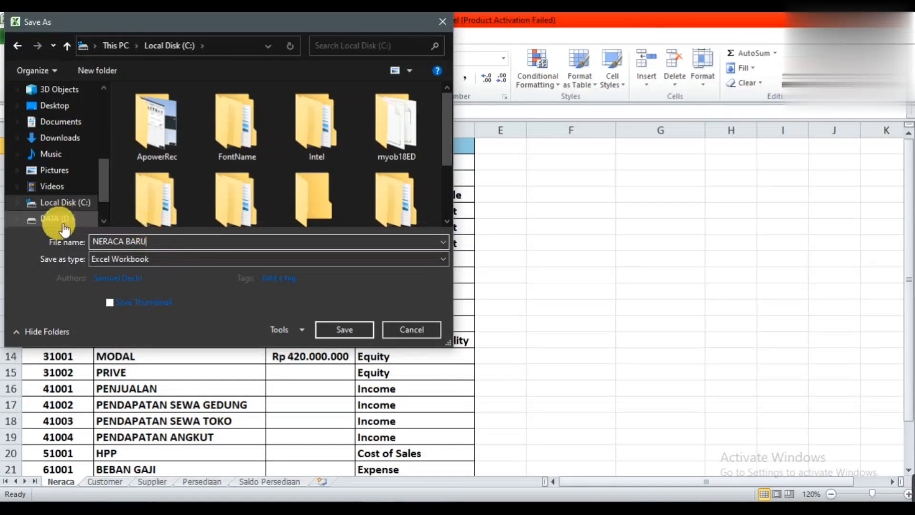
- Save the copy as Text (Tab delimited), keeping only the active sheet and accepting the loss of incompatible features
{"action": "left_click", "coordinate": [130, 257]}
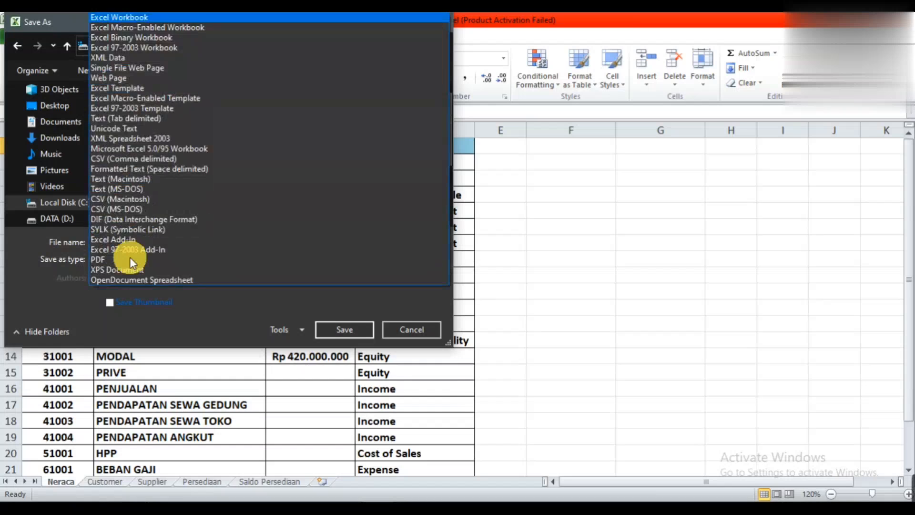
{"action": "left_click", "coordinate": [173, 118]}
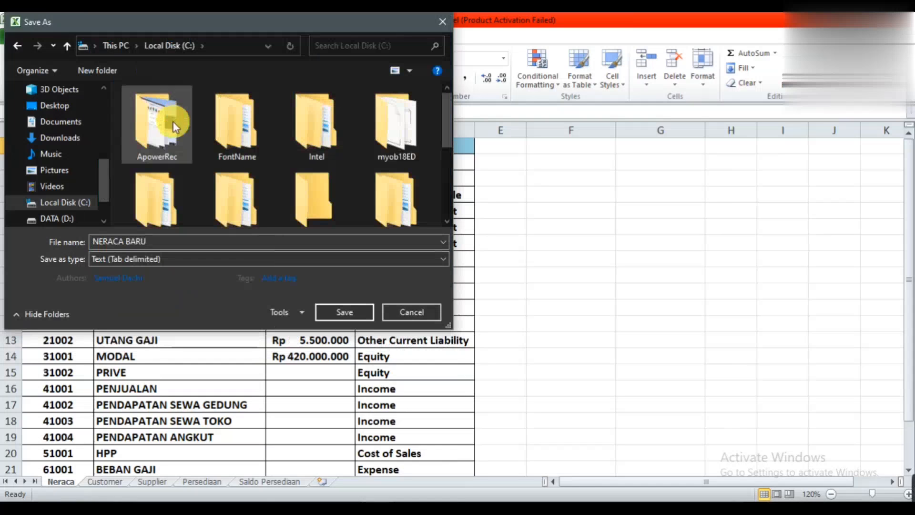
{"action": "left_click", "coordinate": [345, 312]}
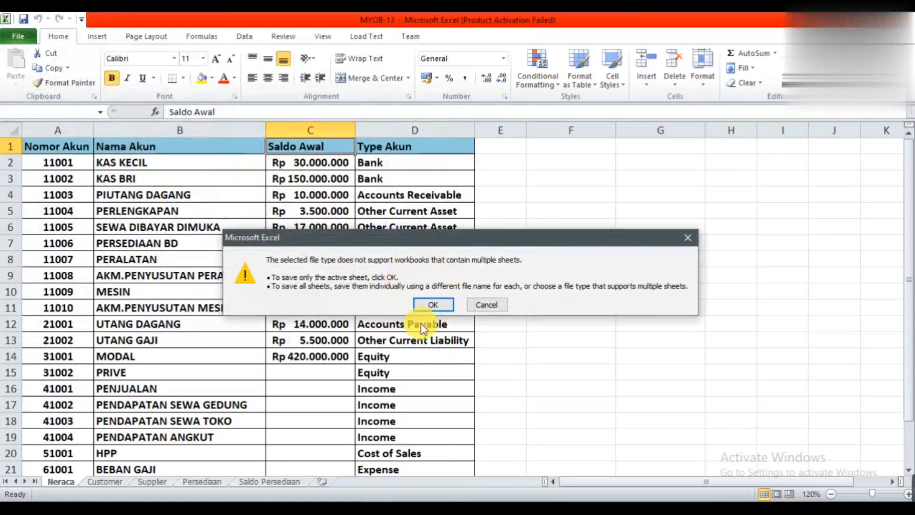
{"action": "left_click", "coordinate": [430, 307]}
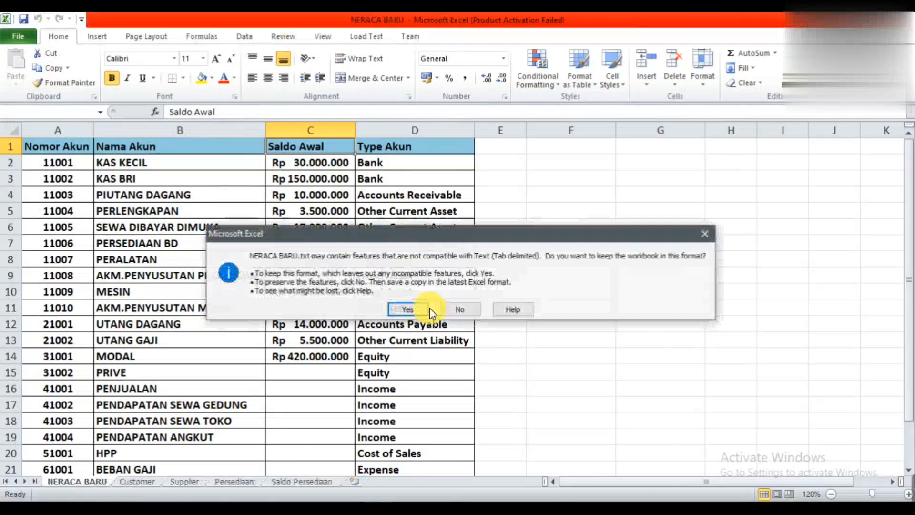
{"action": "left_click", "coordinate": [412, 309]}
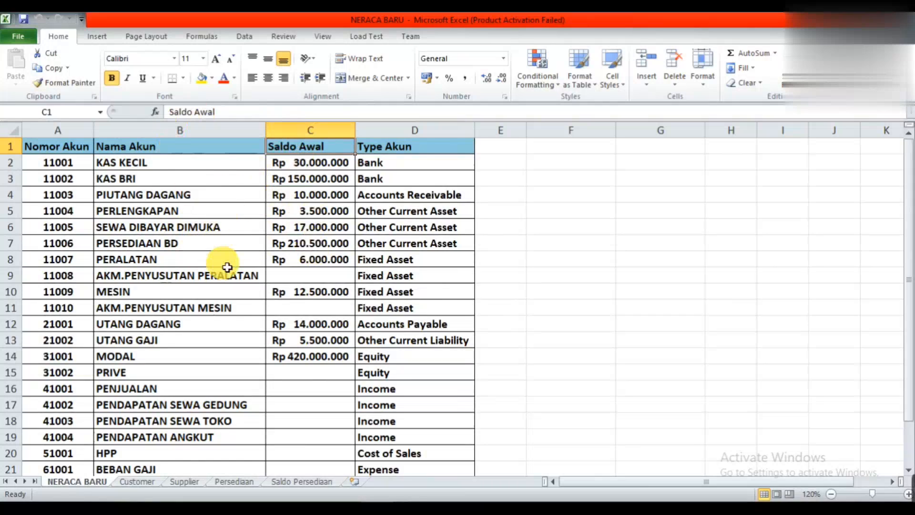
- Close the NERACA BARU workbook and switch to MYOB Accounting
{"action": "key", "text": "alt+F4"}
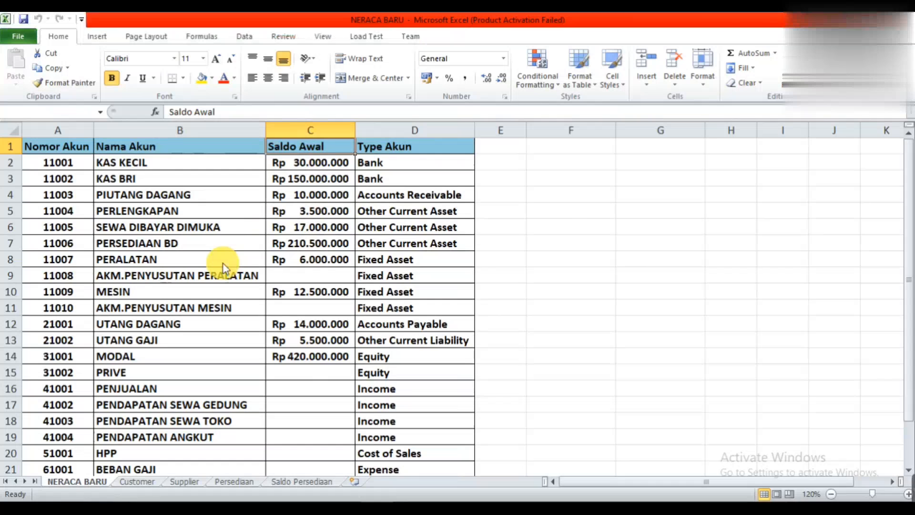
{"action": "left_click", "coordinate": [400, 278]}
{"action": "left_click", "coordinate": [421, 310]}
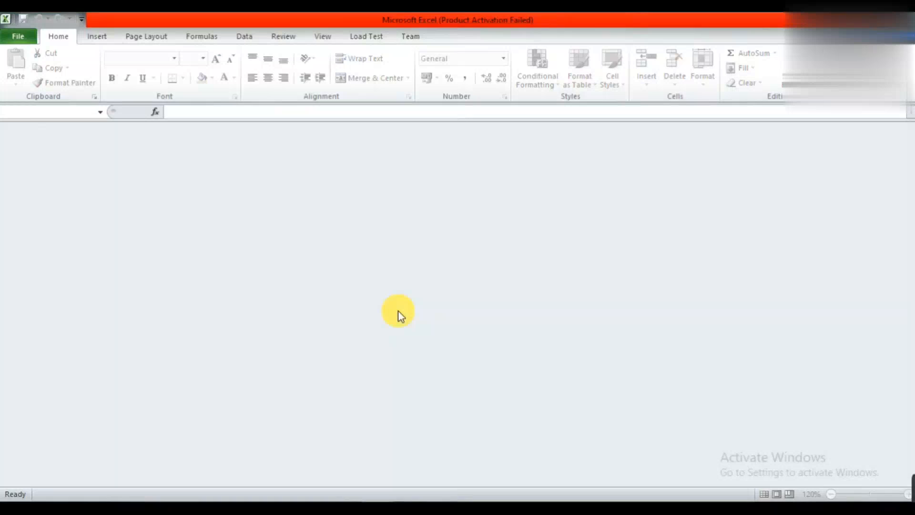
{"action": "key", "text": "alt+Tab"}
{"action": "key", "text": "alt+Tab"}
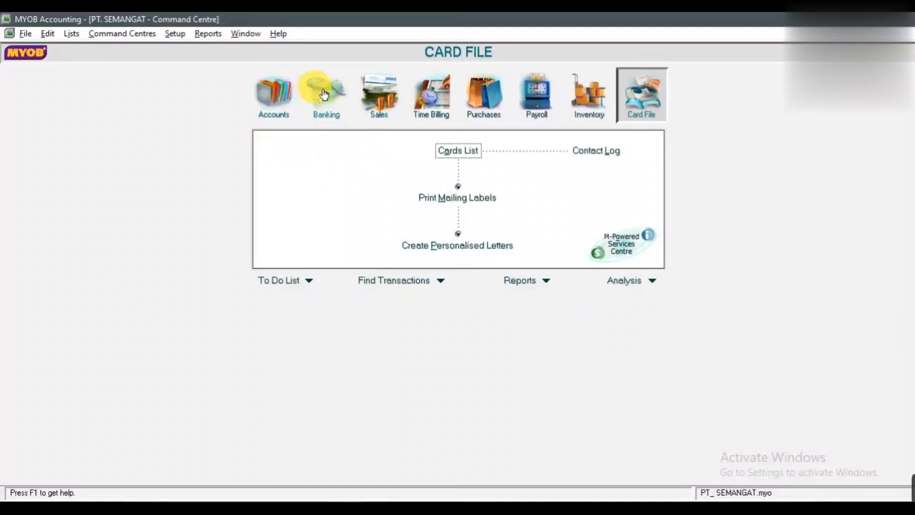
- Examine the company's existing accounts and balances in the Accounts List and close it
{"action": "left_click", "coordinate": [274, 95]}
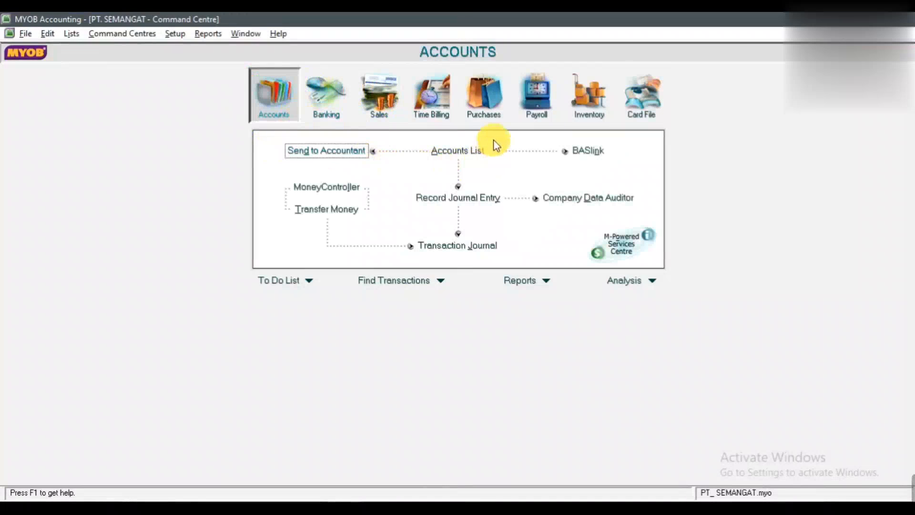
{"action": "left_click", "coordinate": [448, 150]}
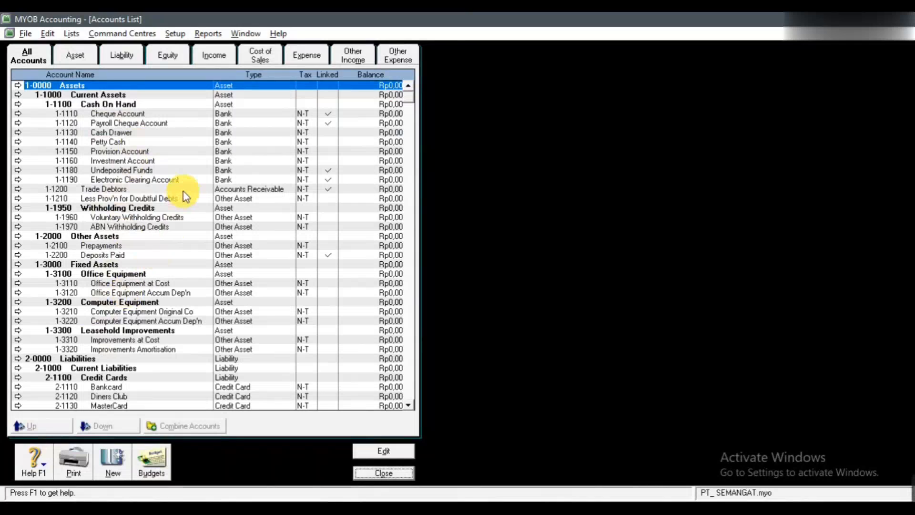
{"action": "left_click", "coordinate": [366, 472]}
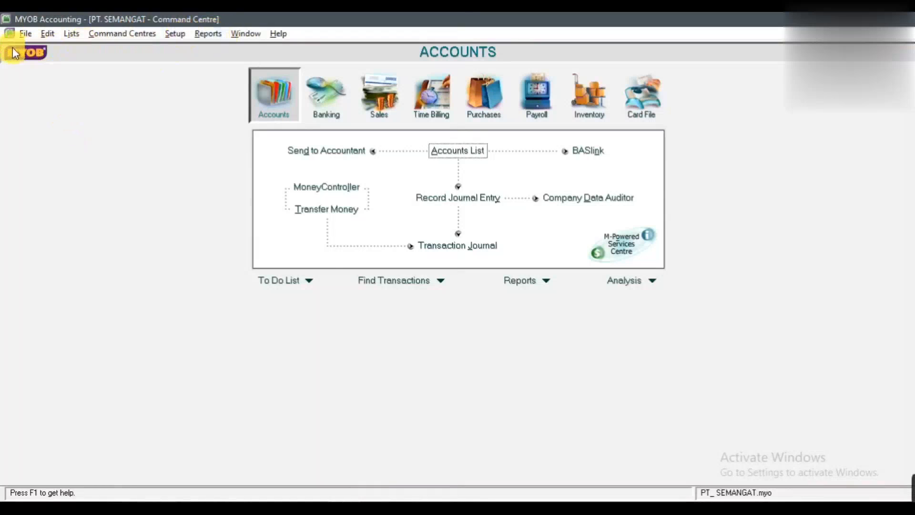
- Start an Account Information import with the Tab-delimited file format and Update Existing Record for duplicate records
{"action": "left_click", "coordinate": [26, 34]}
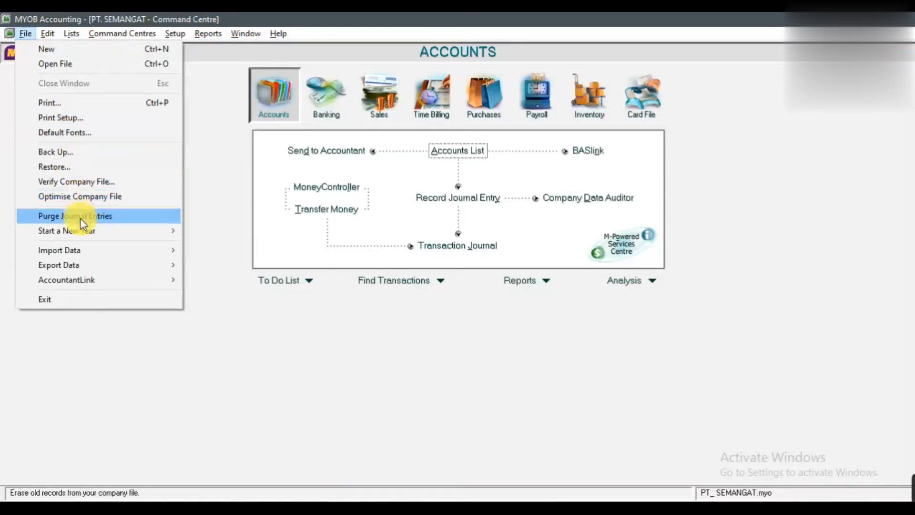
{"action": "mouse_move", "coordinate": [88, 248]}
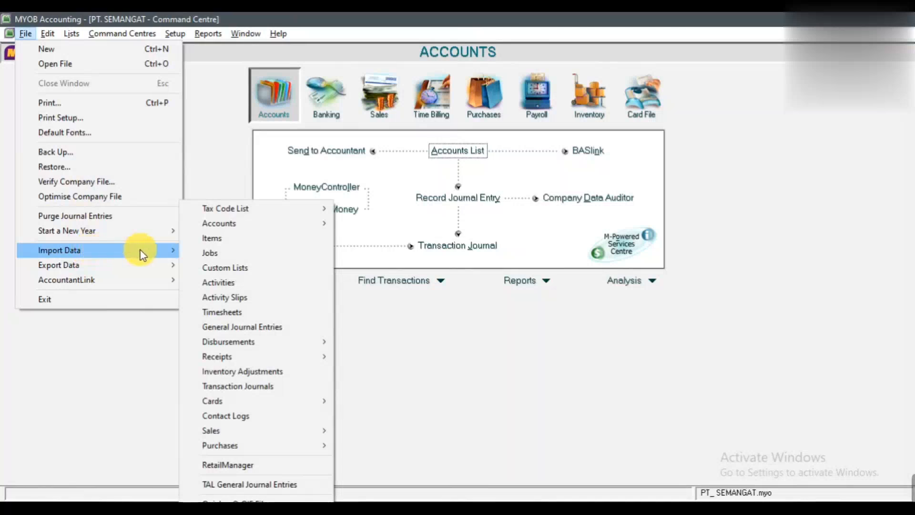
{"action": "mouse_move", "coordinate": [250, 225]}
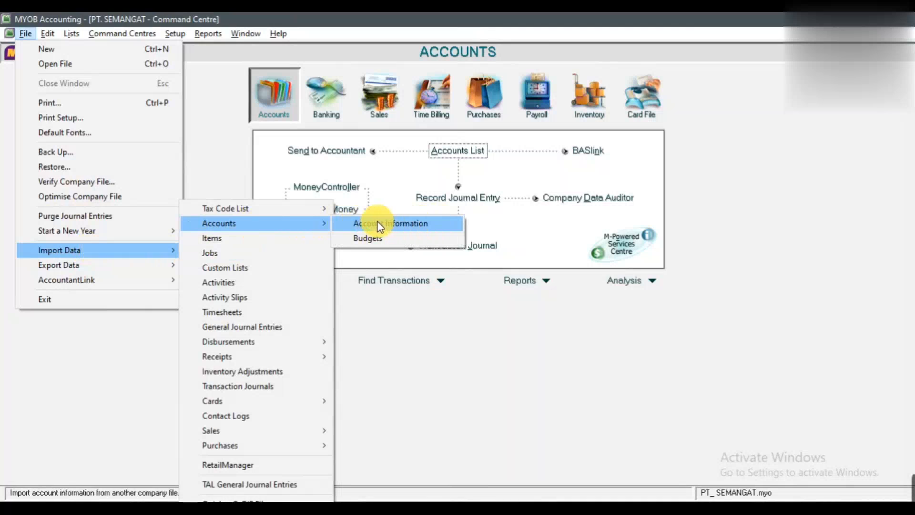
{"action": "left_click", "coordinate": [421, 229]}
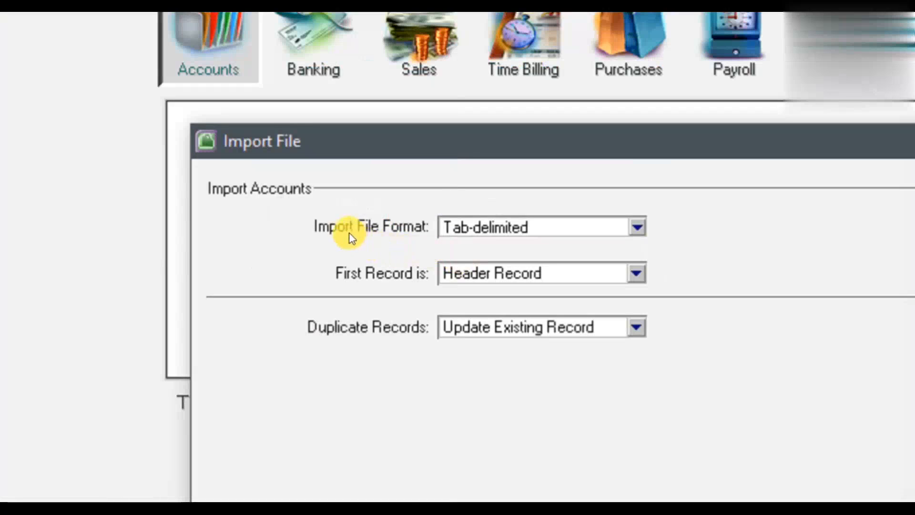
{"action": "left_click", "coordinate": [482, 227]}
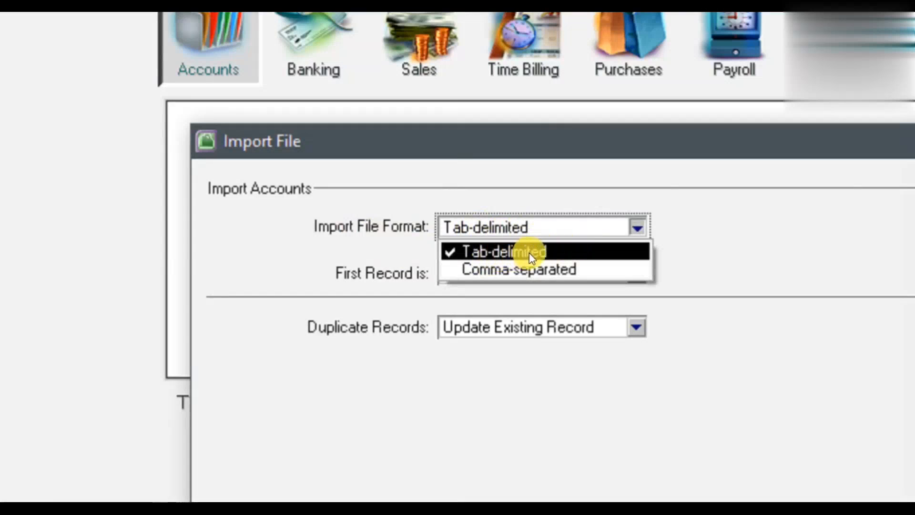
{"action": "left_click", "coordinate": [531, 256]}
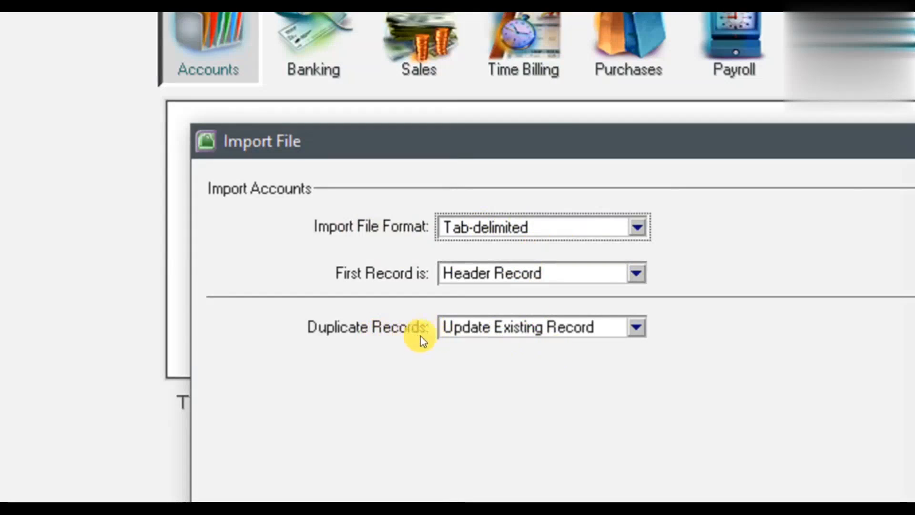
{"action": "left_click", "coordinate": [552, 333]}
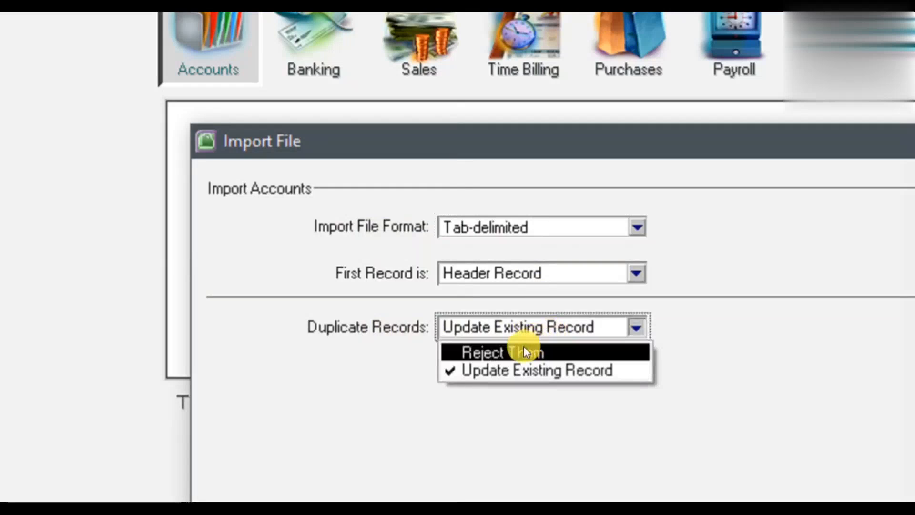
{"action": "left_click", "coordinate": [562, 371]}
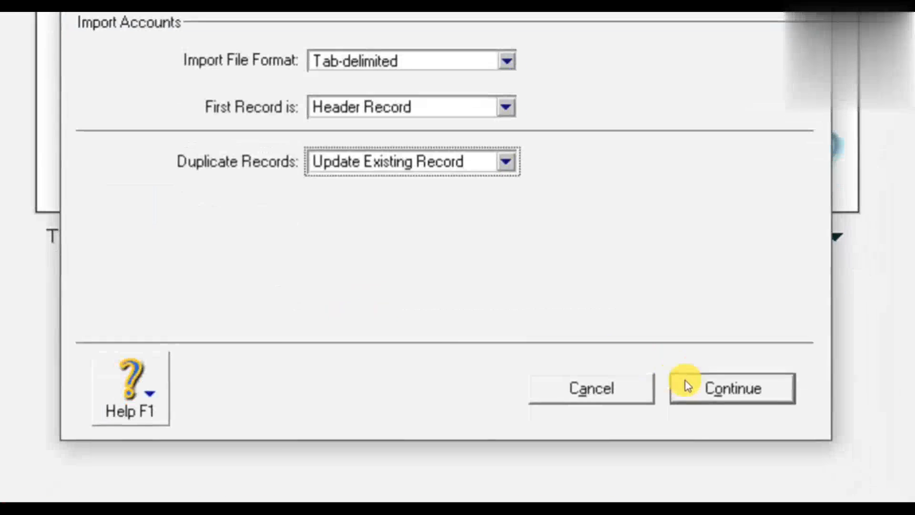
{"action": "left_click", "coordinate": [691, 385]}
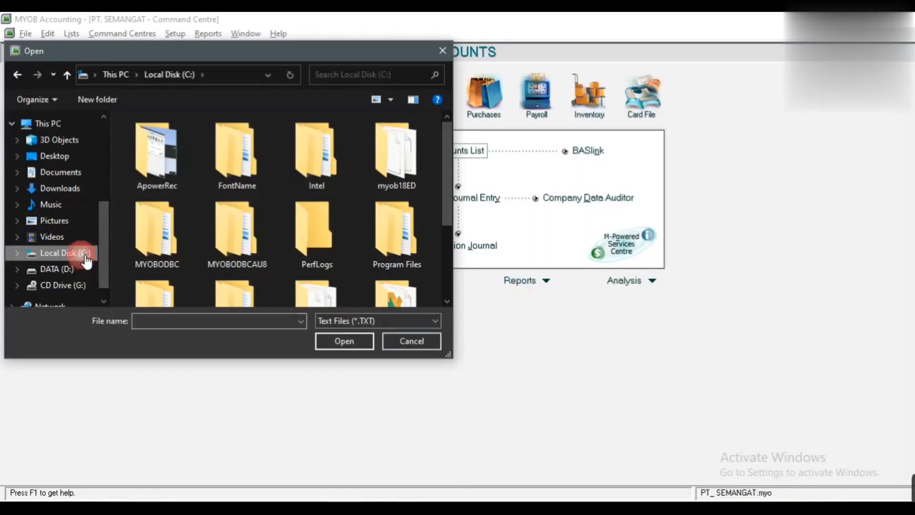
- Open the text file CONTOH NERACA from Local Disk (C:) as the import source
{"action": "left_click", "coordinate": [446, 273]}
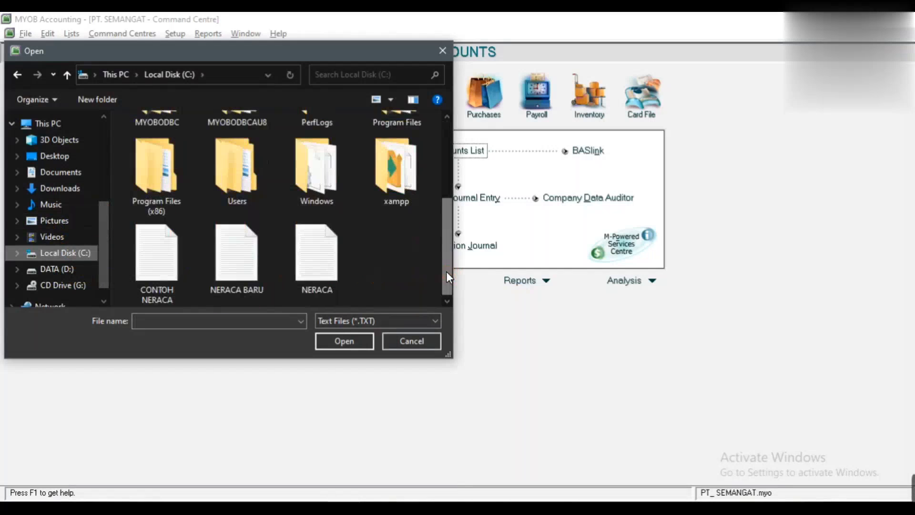
{"action": "left_click", "coordinate": [153, 256]}
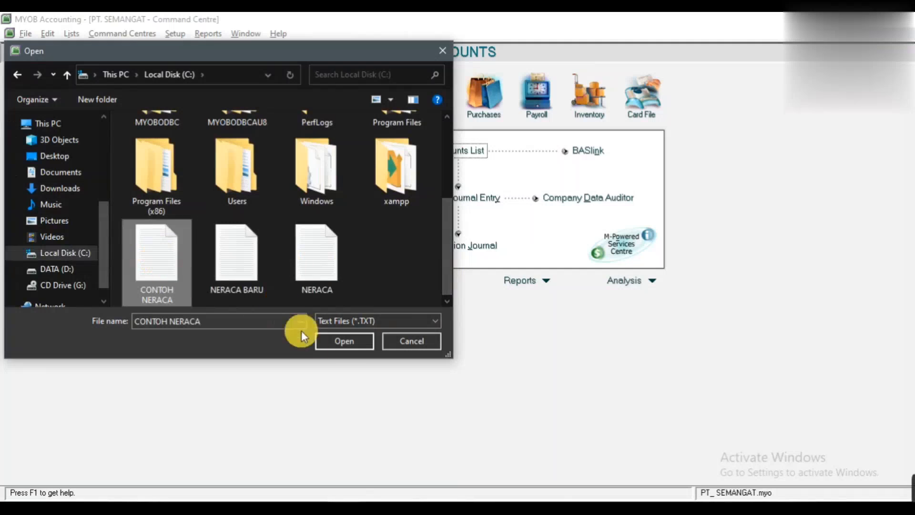
{"action": "left_click", "coordinate": [341, 340]}
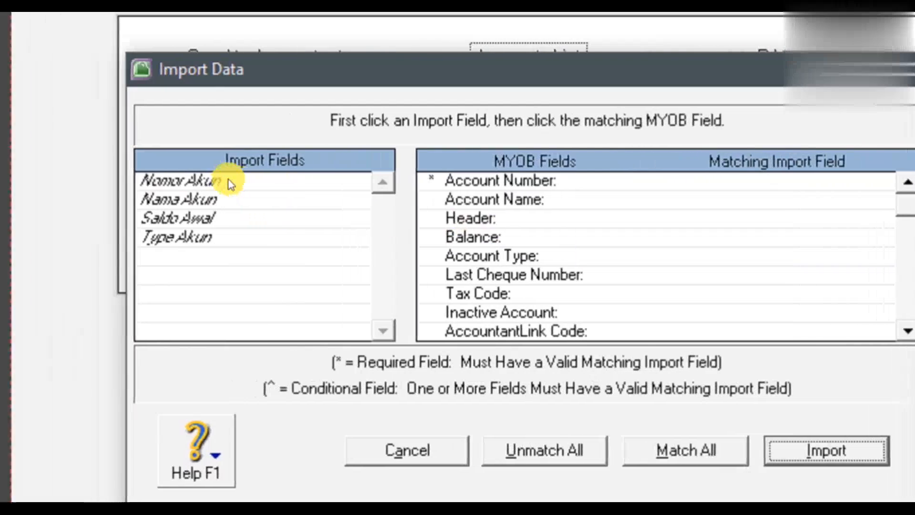
- Match the import fields Nomor Akun, Nama Akun, Saldo Awal and Type Akun to Account Number, Account Name, Balance and Account Type
{"action": "left_click", "coordinate": [211, 184]}
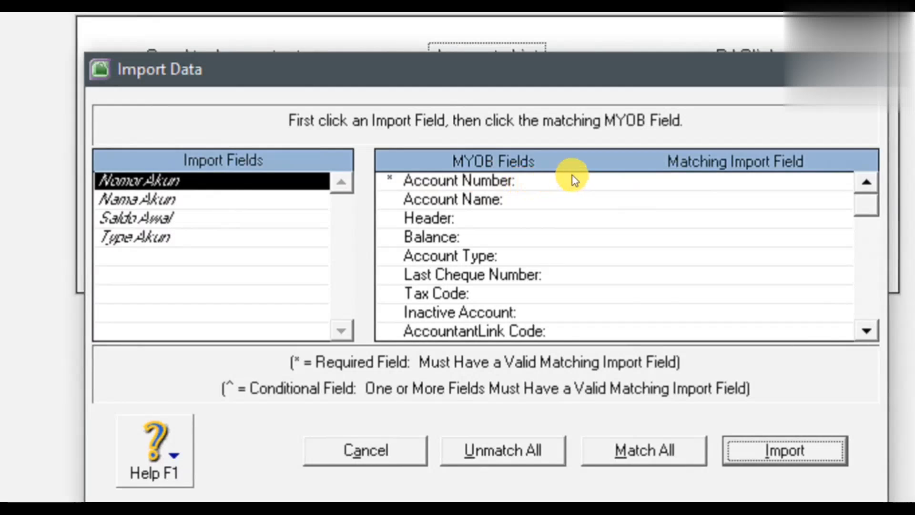
{"action": "left_click", "coordinate": [606, 187]}
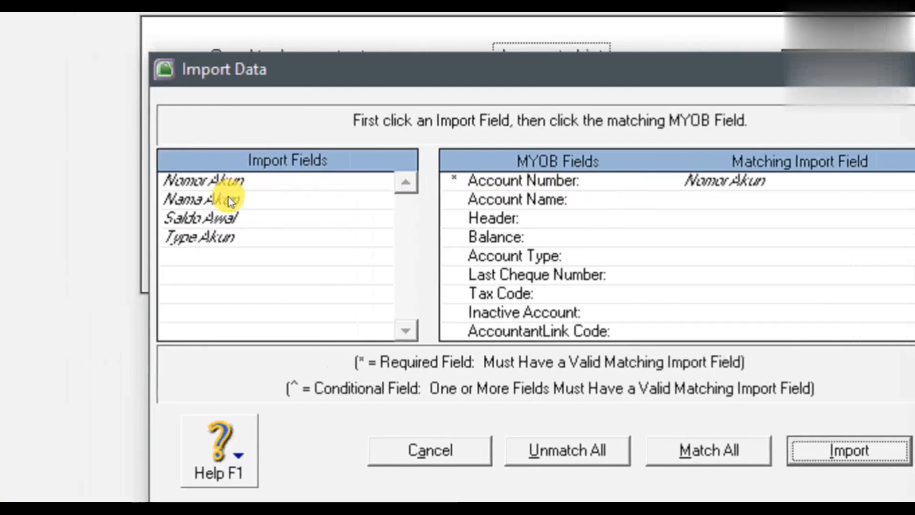
{"action": "left_click", "coordinate": [167, 199]}
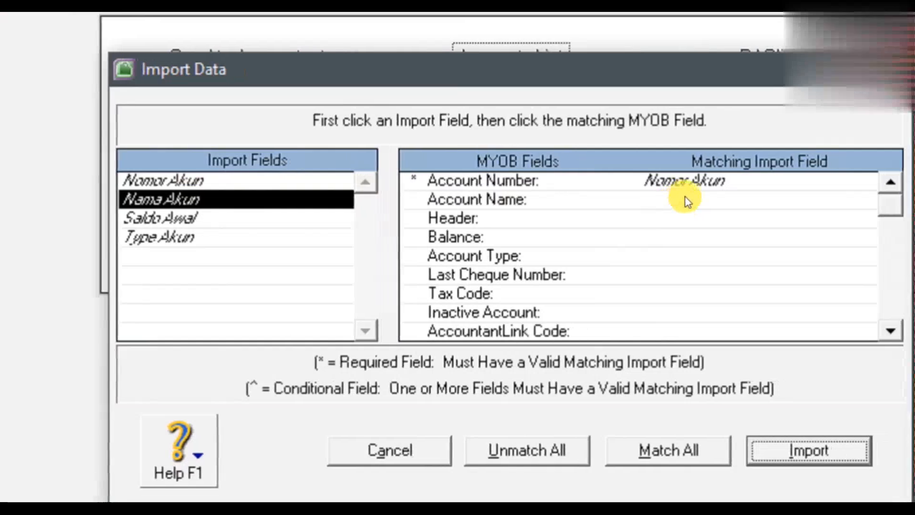
{"action": "left_click", "coordinate": [688, 200]}
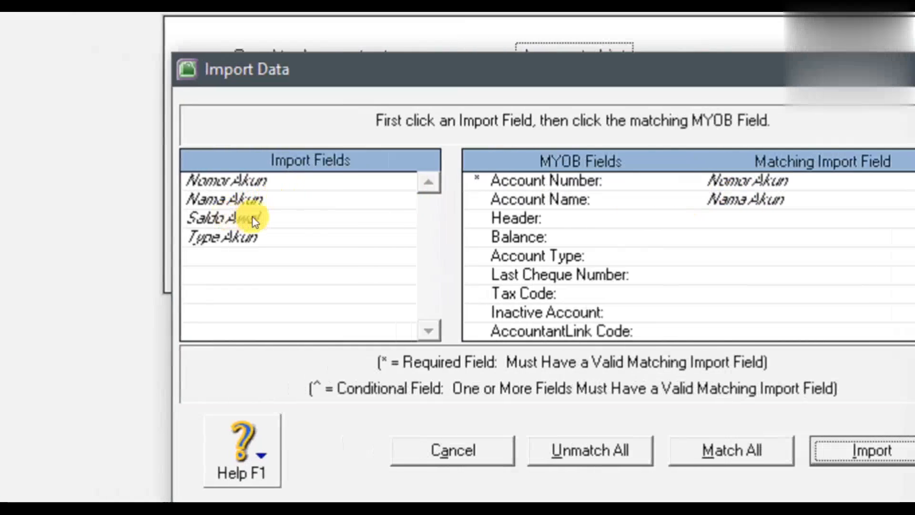
{"action": "left_click", "coordinate": [257, 218]}
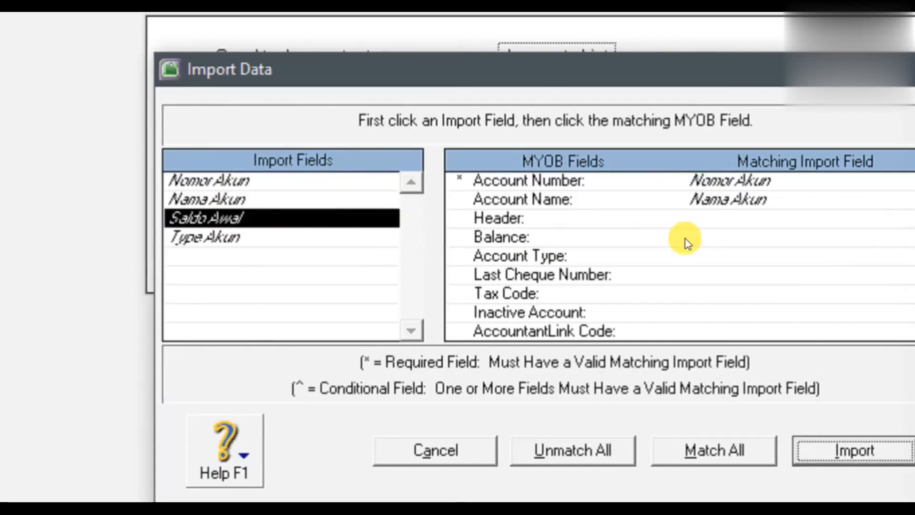
{"action": "left_click", "coordinate": [726, 238]}
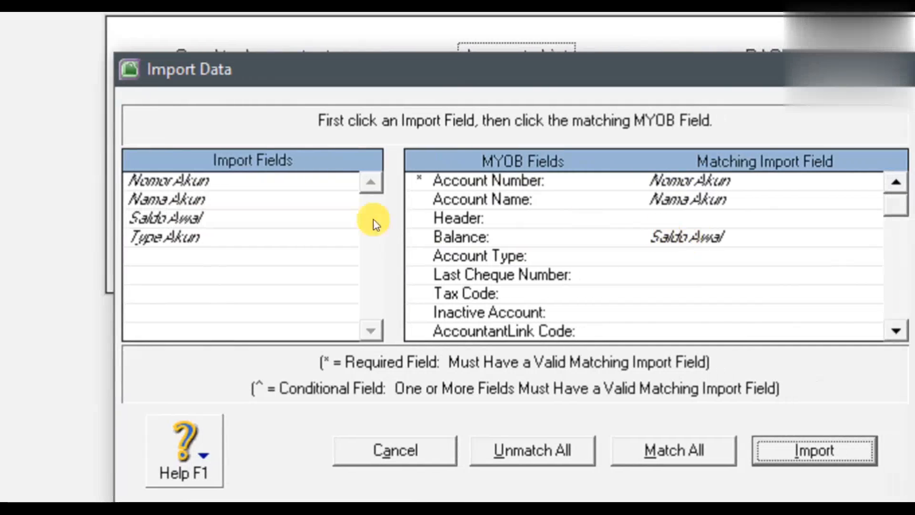
{"action": "left_click", "coordinate": [217, 237]}
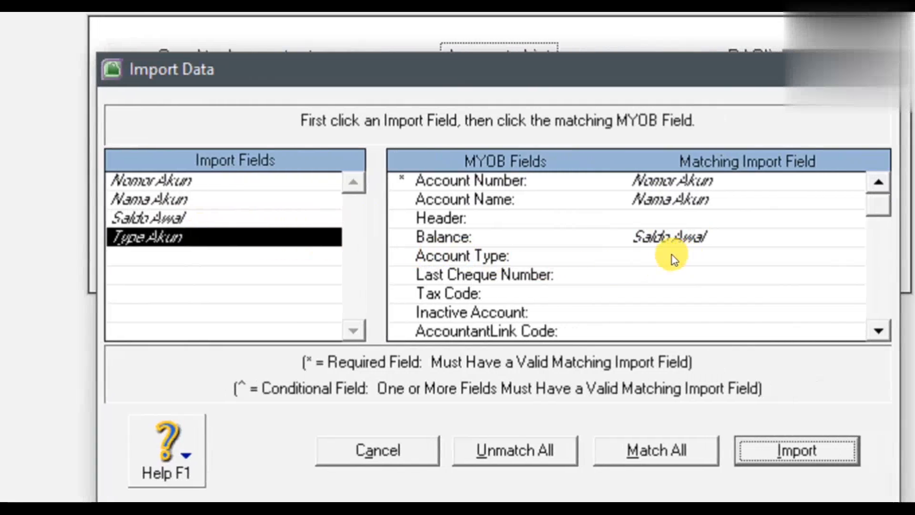
{"action": "left_click", "coordinate": [672, 255]}
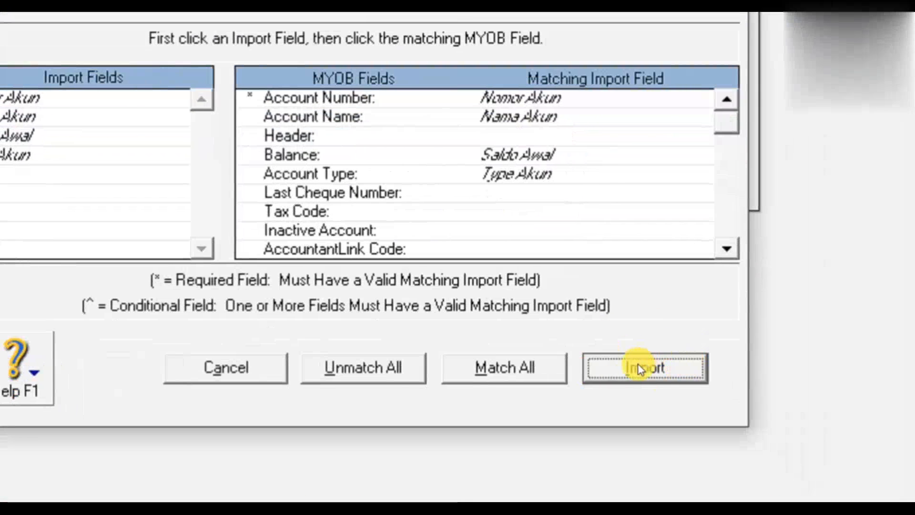
- Run the account import, dismiss its report, and check the imported accounts and balances in the Accounts List
{"action": "left_click", "coordinate": [640, 368]}
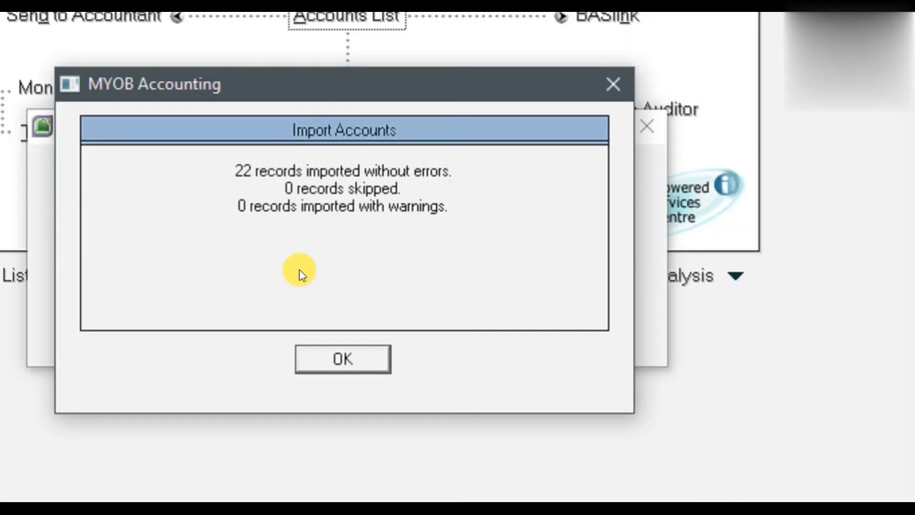
{"action": "left_click", "coordinate": [328, 307]}
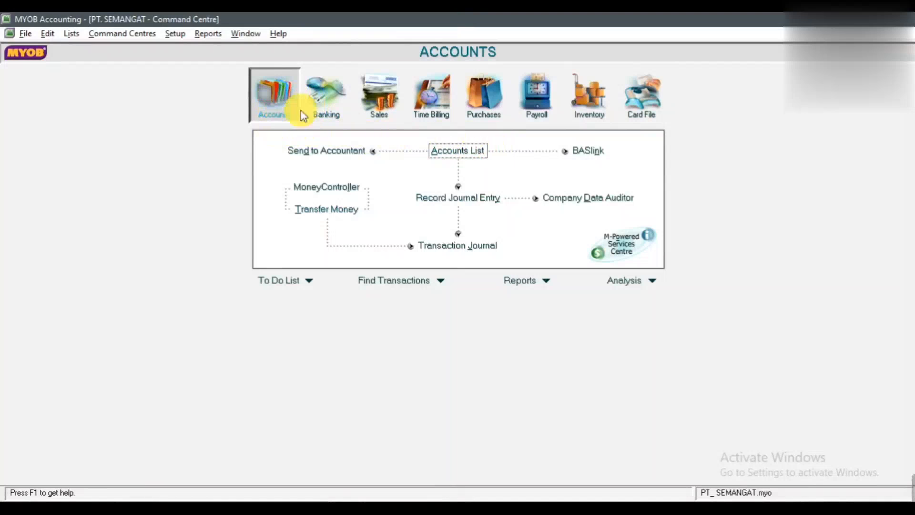
{"action": "left_click", "coordinate": [460, 155]}
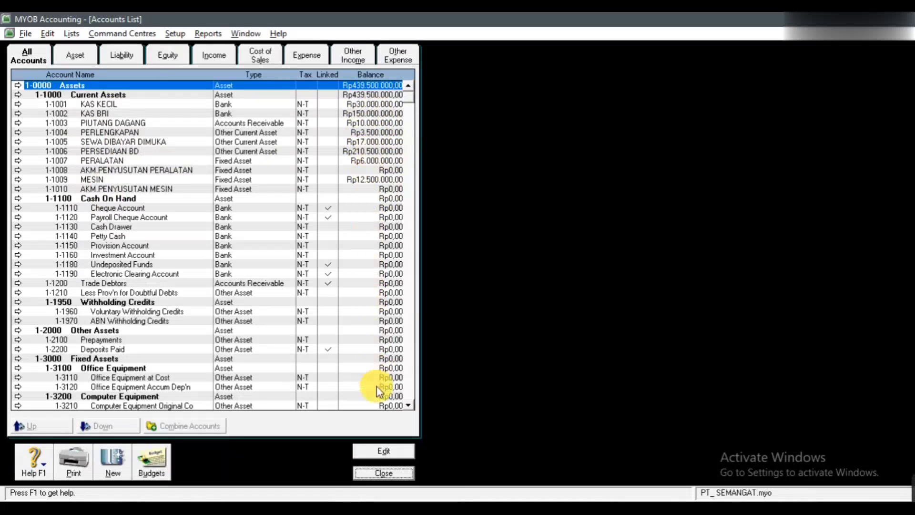
{"action": "left_click", "coordinate": [374, 471]}
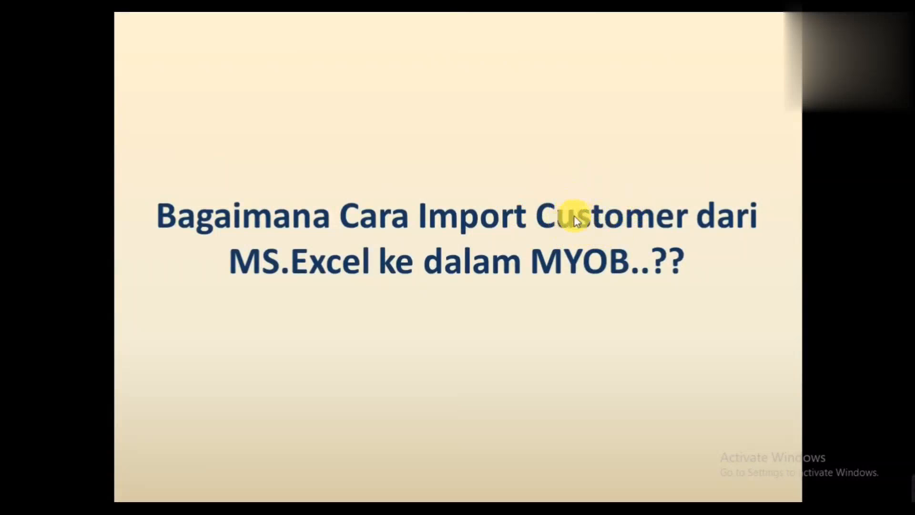
- Switch from the slide show to the MYOB-13 workbook in Microsoft Excel
{"action": "key", "text": "alt+Tab"}
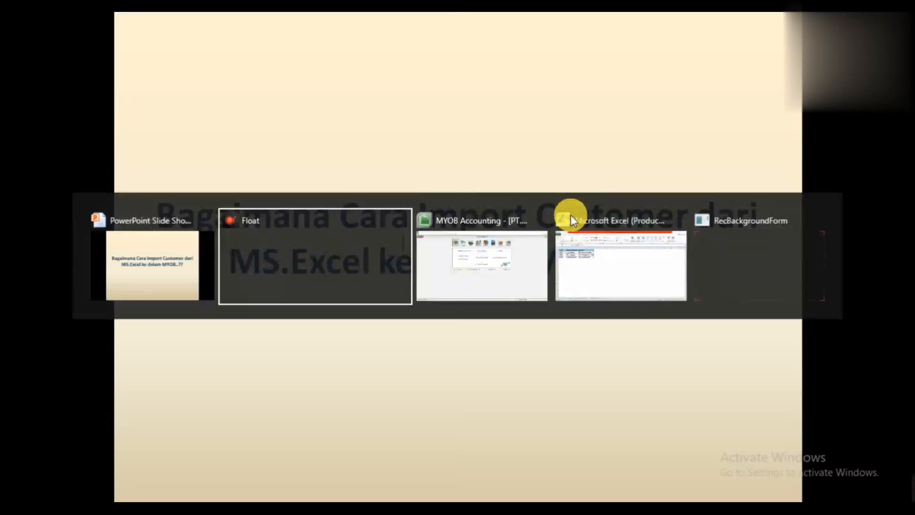
{"action": "key", "text": "alt+Tab"}
{"action": "left_click", "coordinate": [570, 215]}
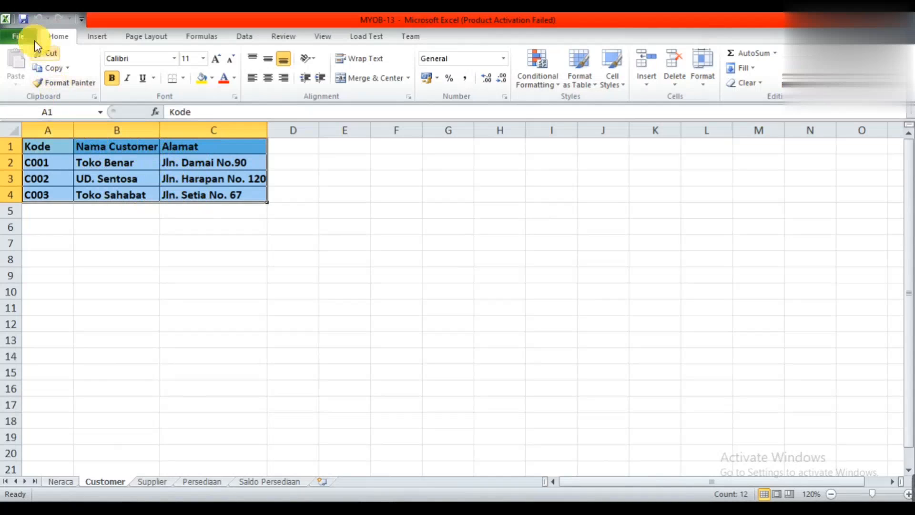
- Save the Customer sheet to Local Disk (C:) as a Text (Tab delimited) file named CUSTOMER, keeping that format
{"action": "left_click", "coordinate": [16, 37]}
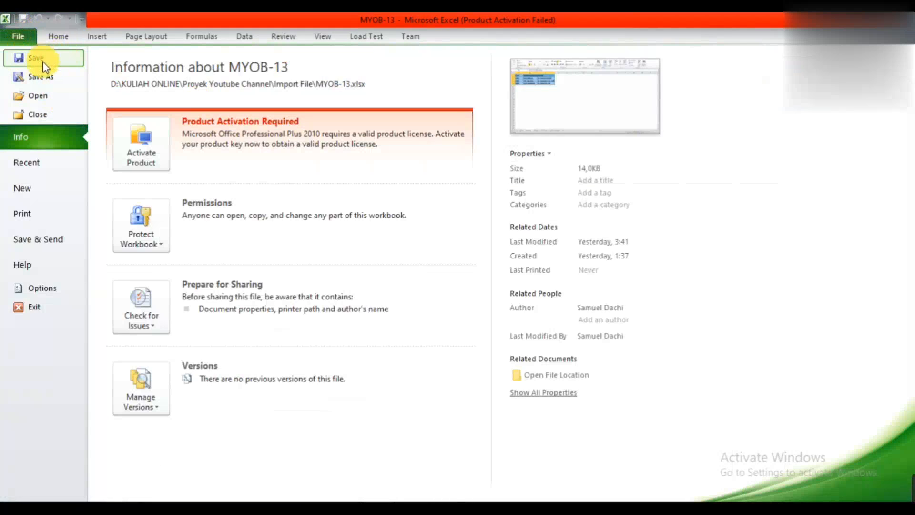
{"action": "left_click", "coordinate": [40, 74]}
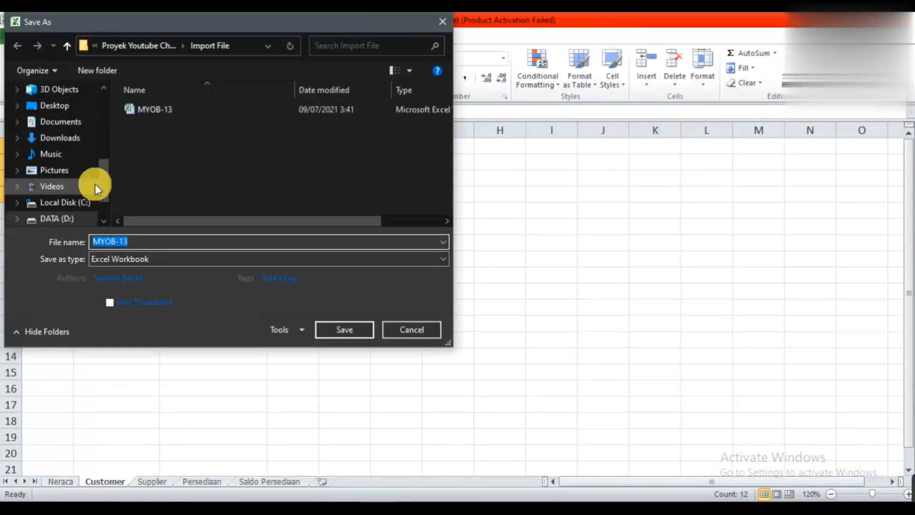
{"action": "left_click", "coordinate": [77, 203]}
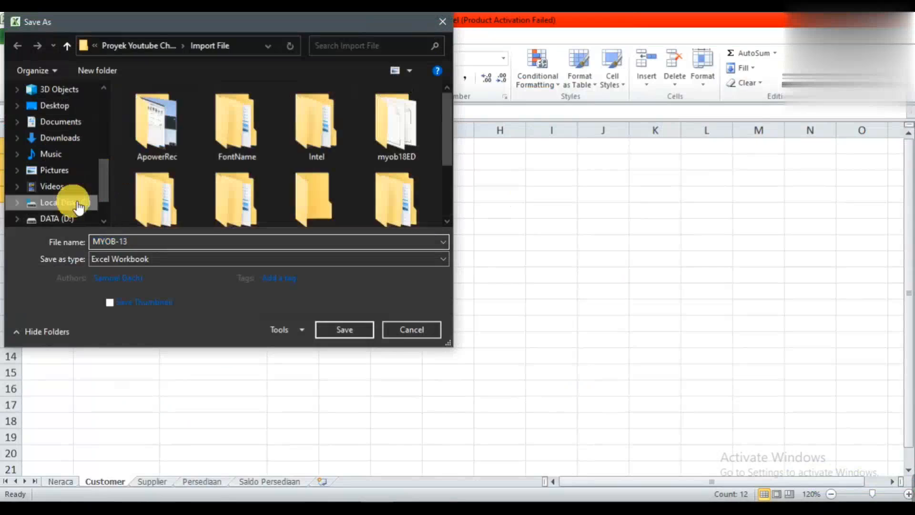
{"action": "double_click", "coordinate": [136, 242]}
{"action": "left_click", "coordinate": [149, 244]}
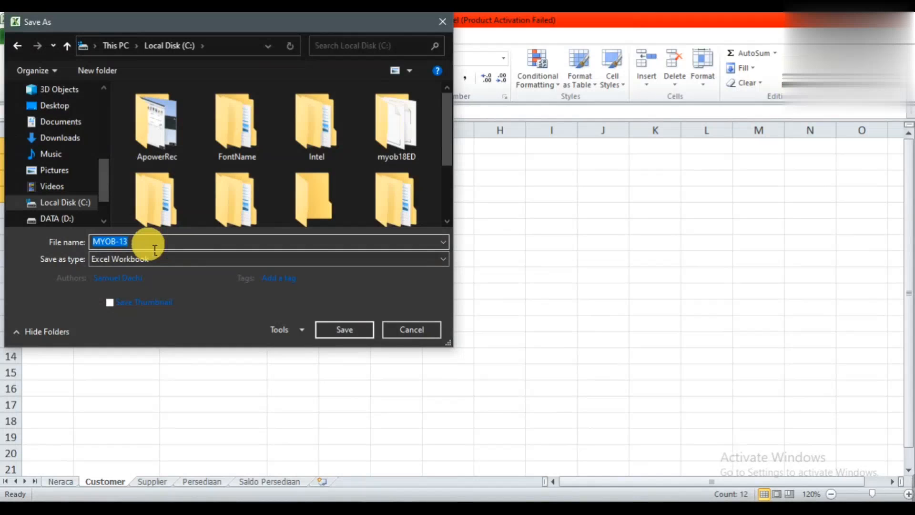
{"action": "type", "text": "CUSTOMER"}
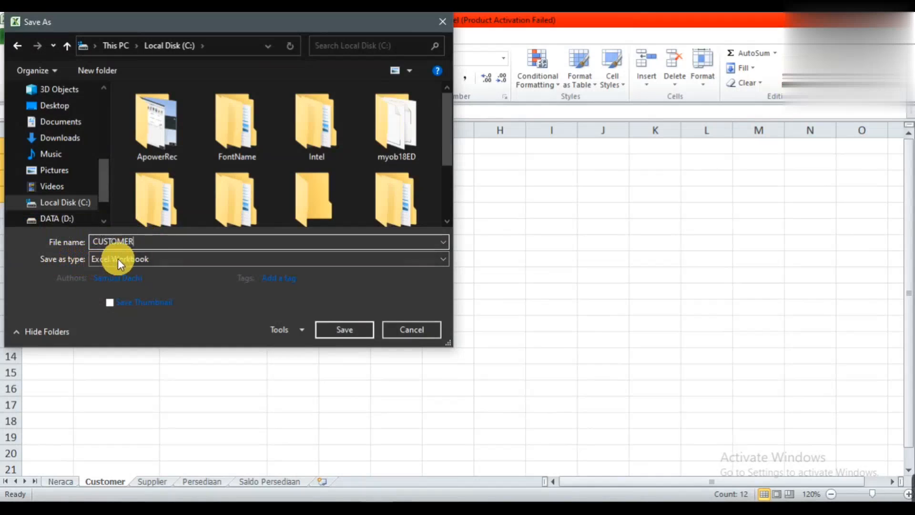
{"action": "left_click", "coordinate": [141, 261]}
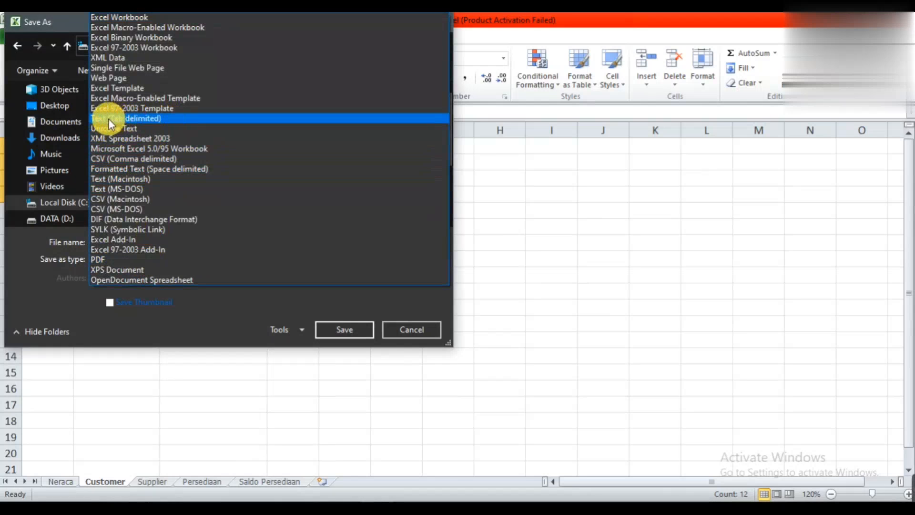
{"action": "left_click", "coordinate": [164, 118]}
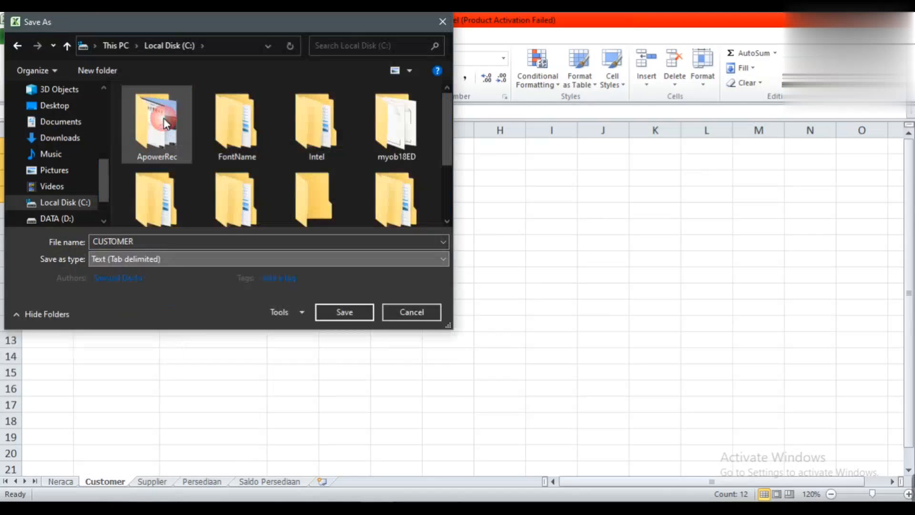
{"action": "left_click", "coordinate": [344, 311]}
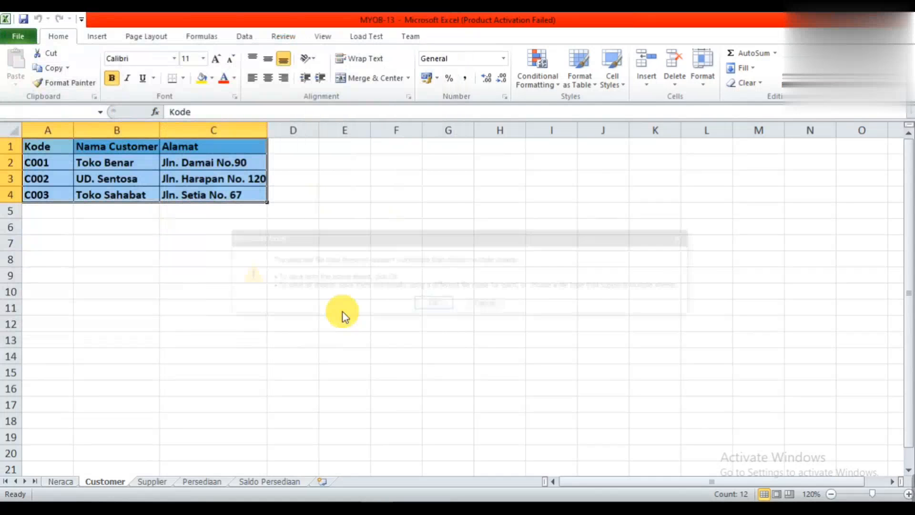
{"action": "left_click", "coordinate": [430, 305]}
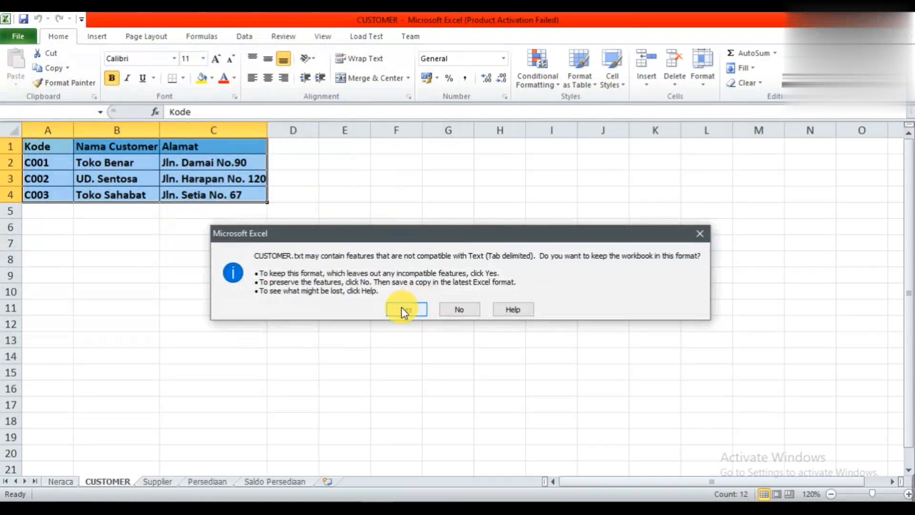
{"action": "left_click", "coordinate": [402, 309]}
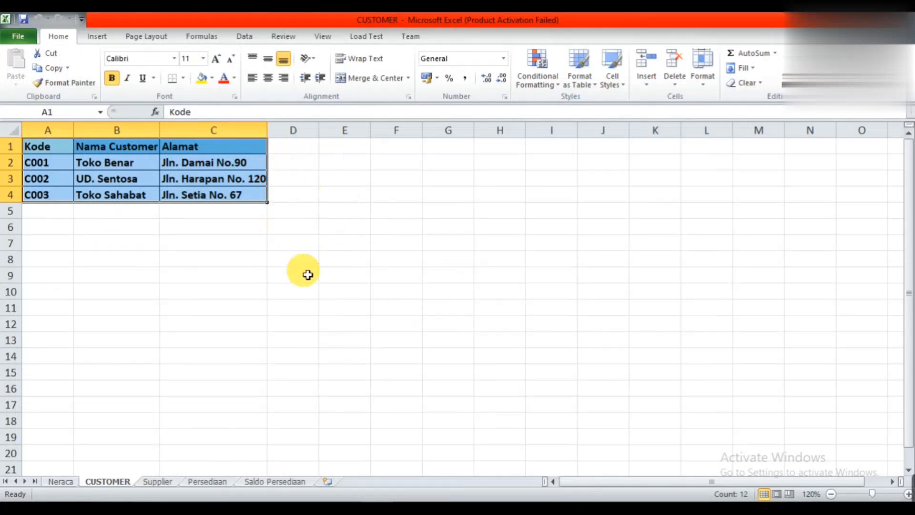
- Close the CUSTOMER workbook, saving it in the tab-delimited text format, and switch to MYOB Accounting
{"action": "key", "text": "ctrl+w"}
{"action": "left_click", "coordinate": [401, 280]}
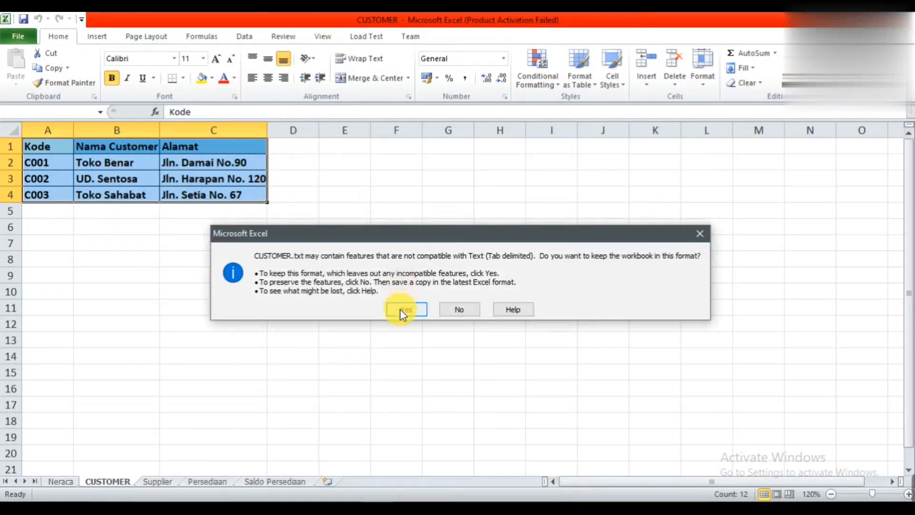
{"action": "left_click", "coordinate": [400, 309]}
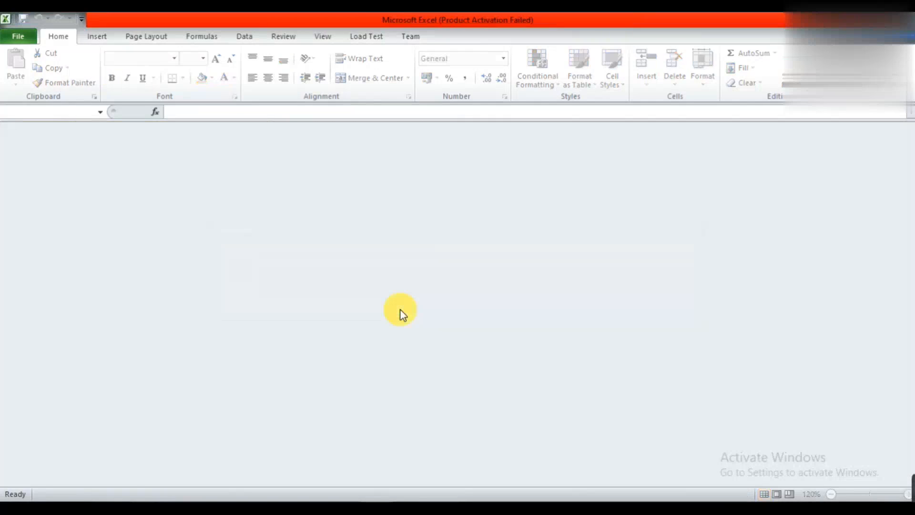
{"action": "key", "text": "alt+Tab"}
{"action": "key", "text": "alt+Tab"}
{"action": "key", "text": "alt+Tab"}
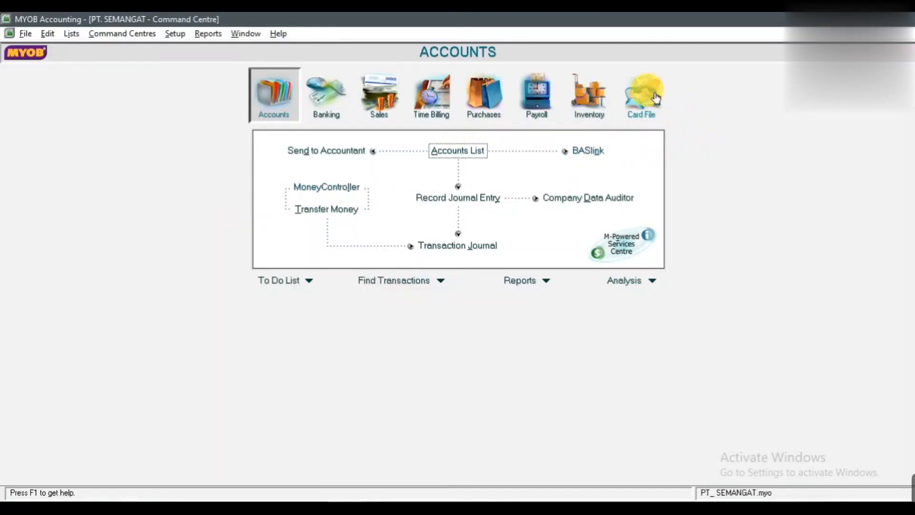
- Check the Card File's Cards List for existing cards and close it
{"action": "left_click", "coordinate": [656, 98]}
{"action": "left_click", "coordinate": [461, 153]}
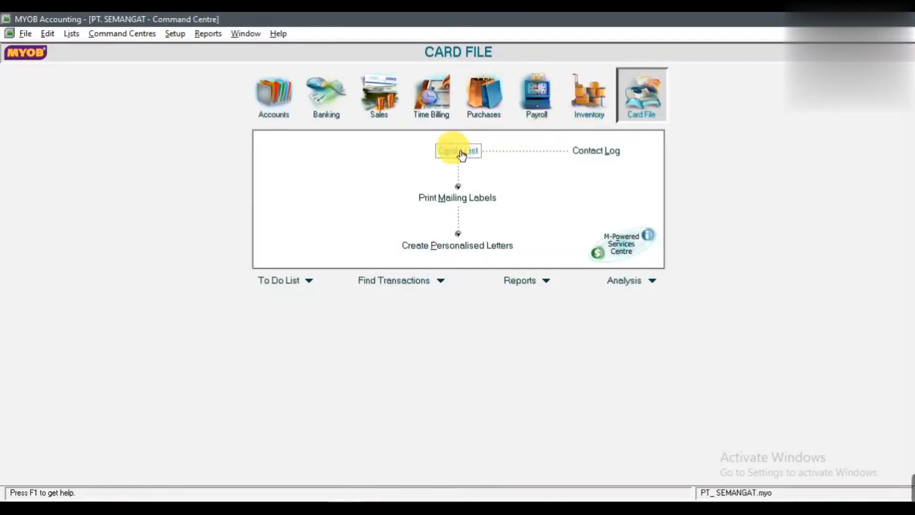
{"action": "left_click", "coordinate": [458, 151]}
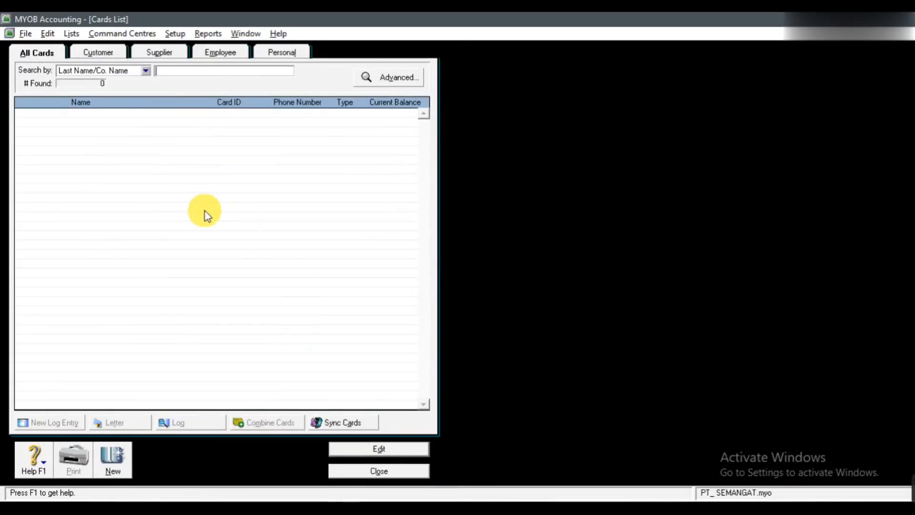
{"action": "left_click", "coordinate": [369, 470]}
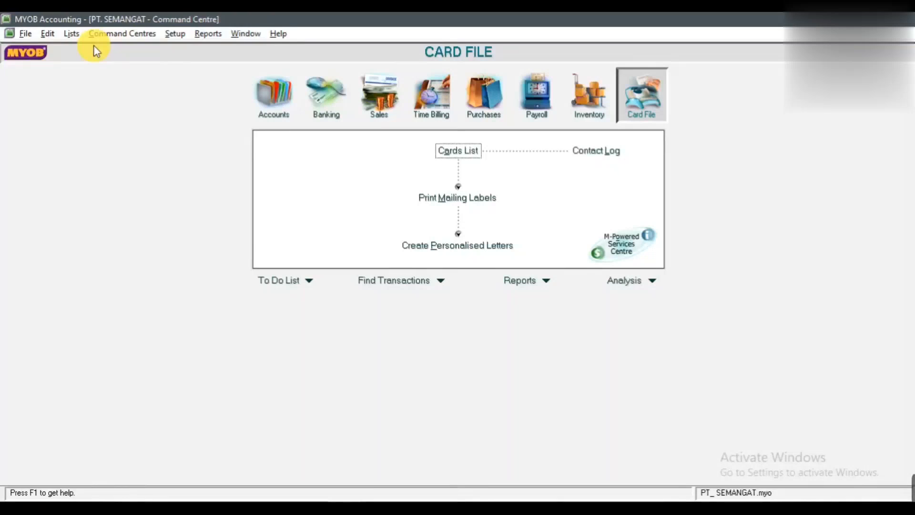
- Start a Customer Cards import using Tab-delimited format, a header record and Update Existing Record for duplicates, and continue to file selection
{"action": "left_click", "coordinate": [31, 33]}
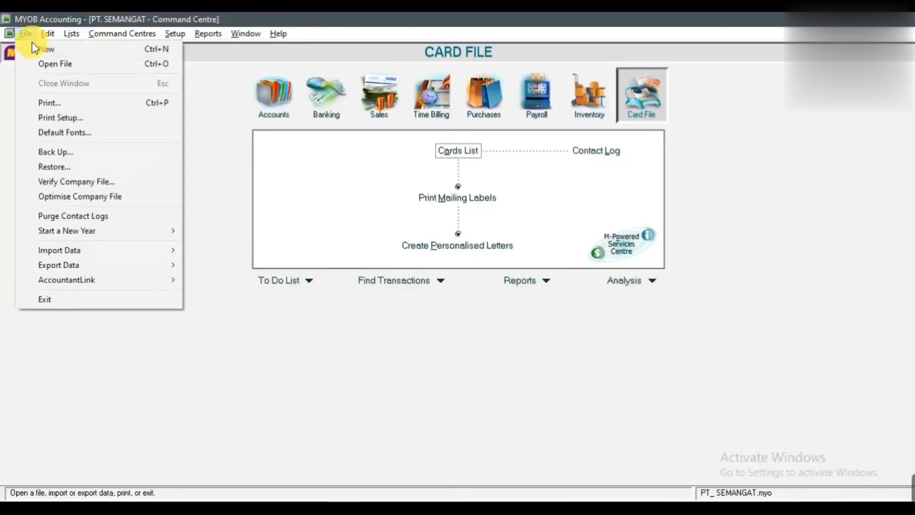
{"action": "mouse_move", "coordinate": [88, 252]}
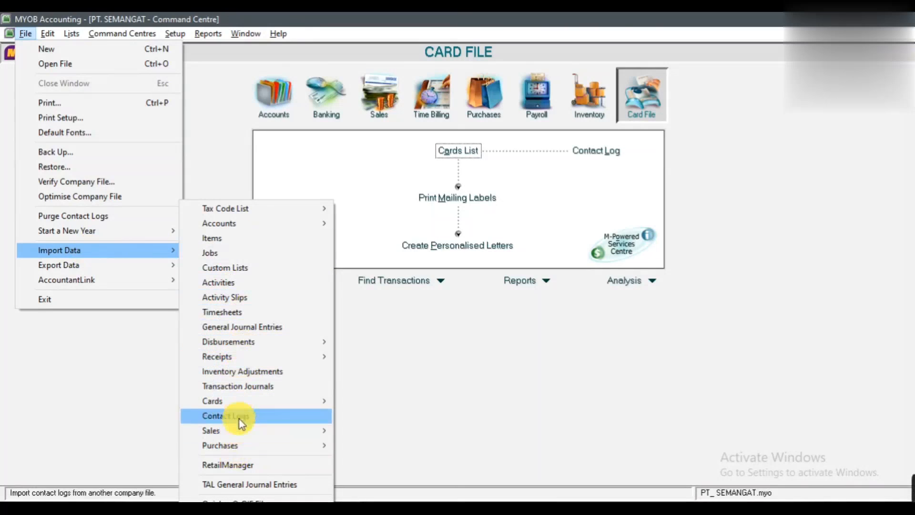
{"action": "mouse_move", "coordinate": [244, 408]}
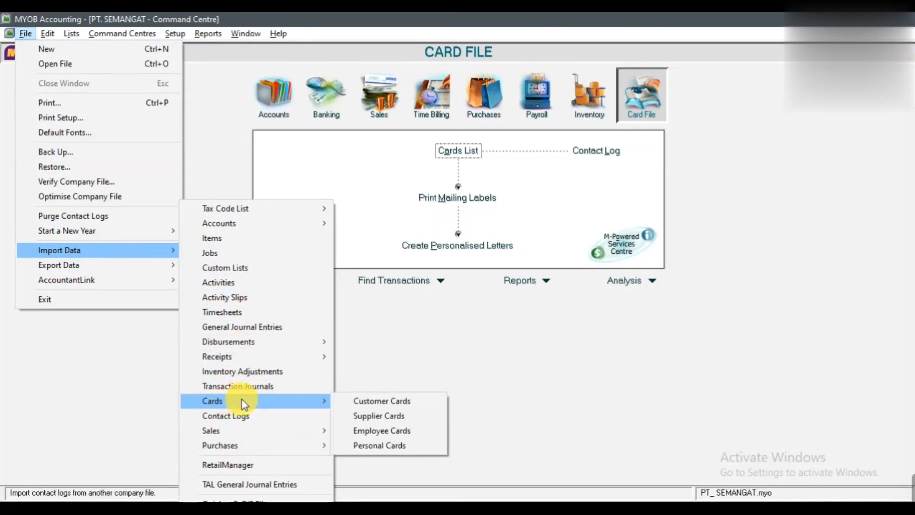
{"action": "left_click", "coordinate": [417, 405]}
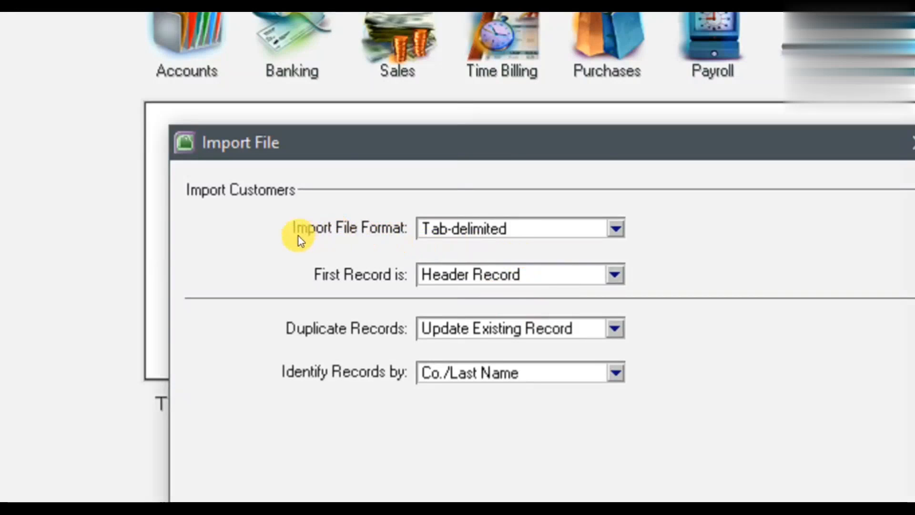
{"action": "left_click", "coordinate": [444, 227]}
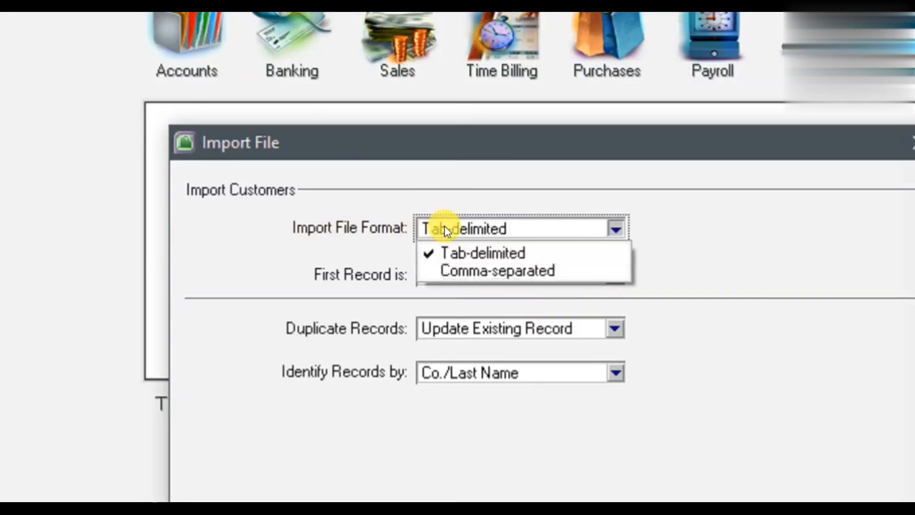
{"action": "left_click", "coordinate": [496, 256]}
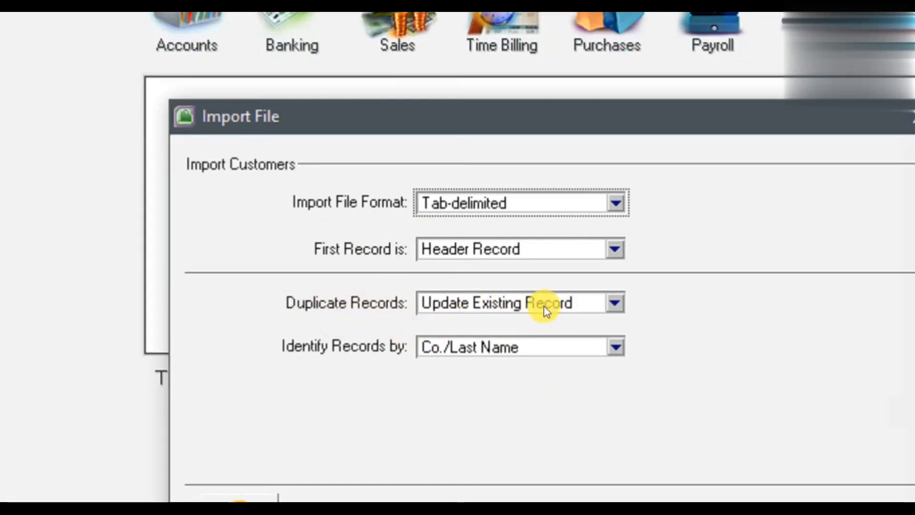
{"action": "left_click", "coordinate": [615, 303]}
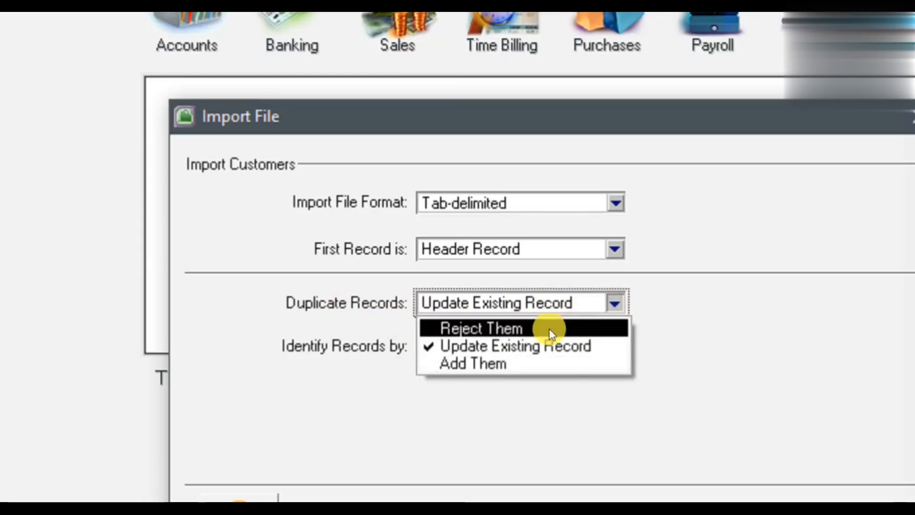
{"action": "left_click", "coordinate": [577, 346]}
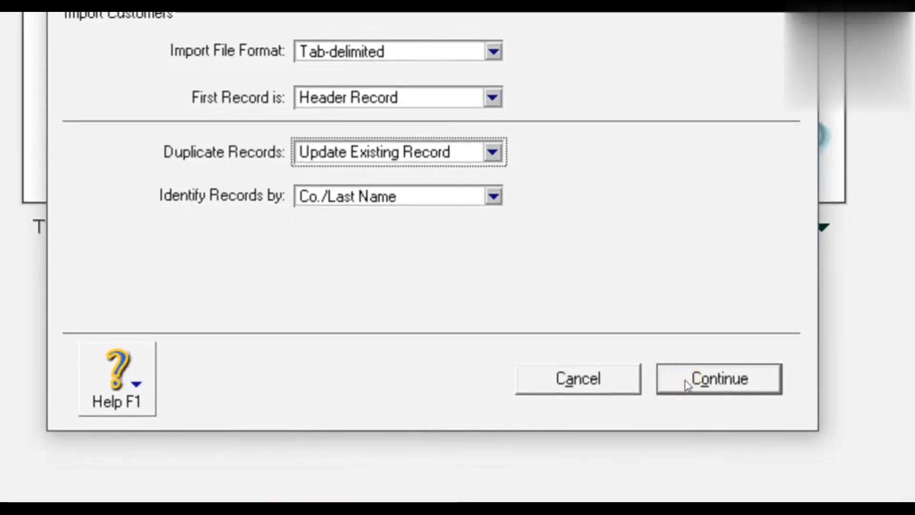
{"action": "left_click", "coordinate": [687, 389]}
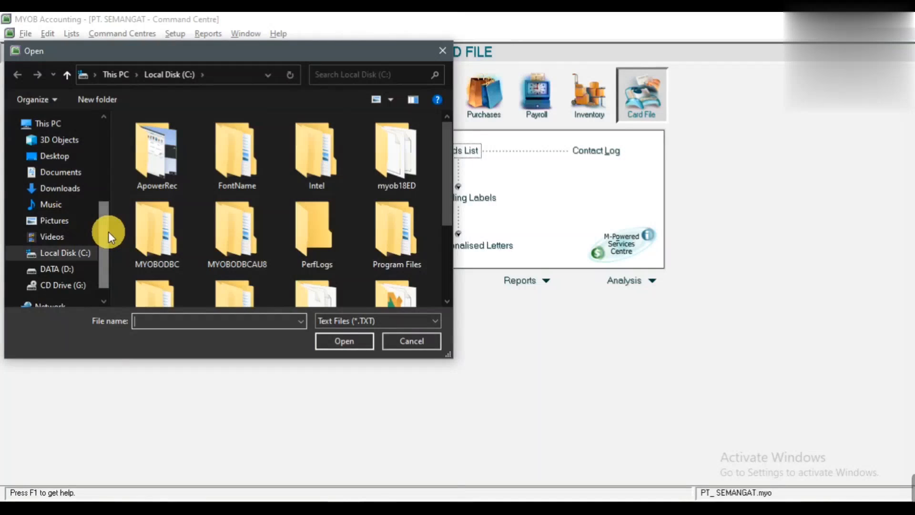
- Open the CUSTOMER text file from Local Disk (C:) as the import source
{"action": "left_click", "coordinate": [61, 255]}
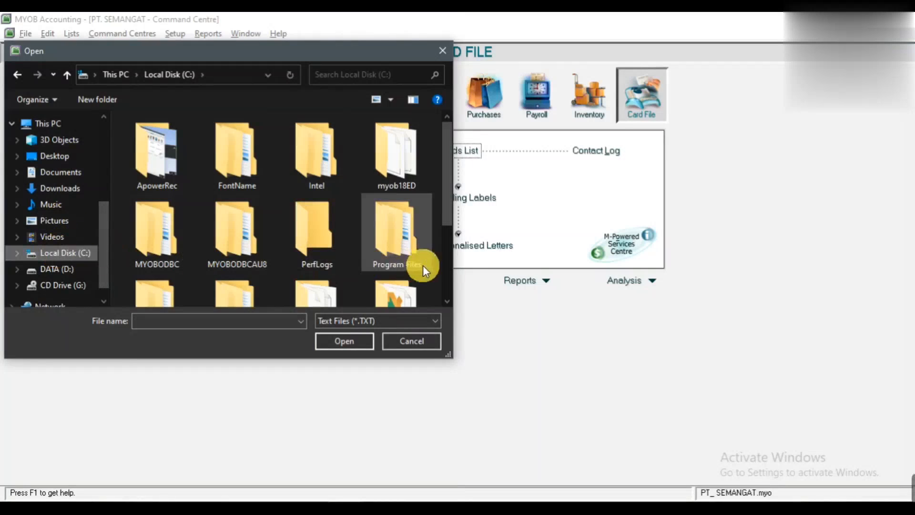
{"action": "scroll", "coordinate": [451, 270], "scroll_direction": "down", "scroll_amount": 3}
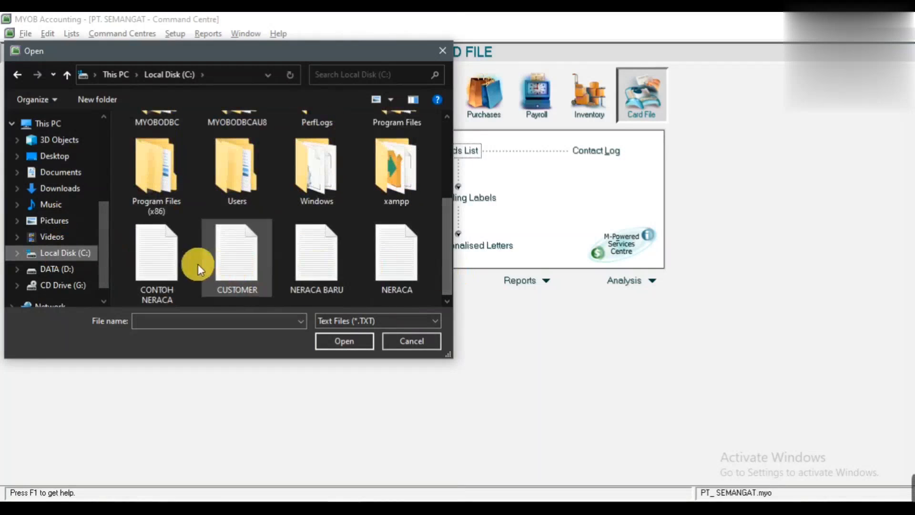
{"action": "left_click", "coordinate": [252, 256]}
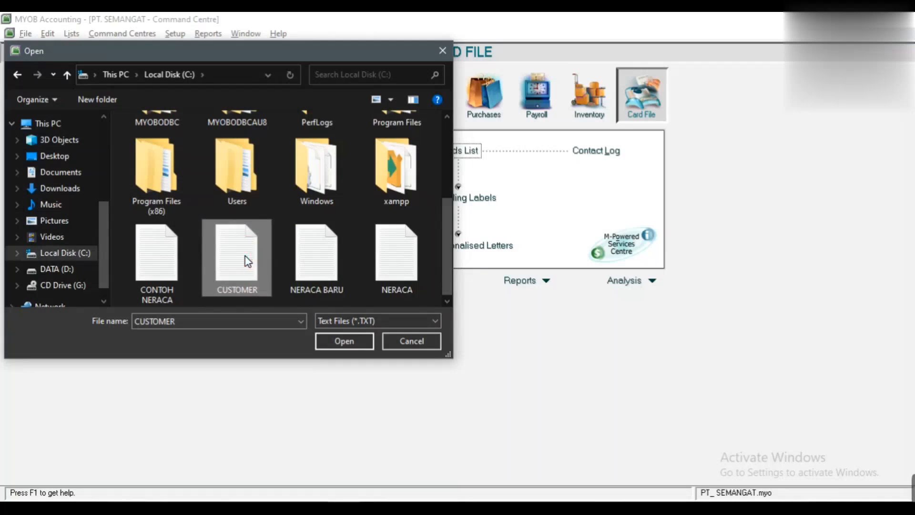
{"action": "left_click", "coordinate": [351, 340]}
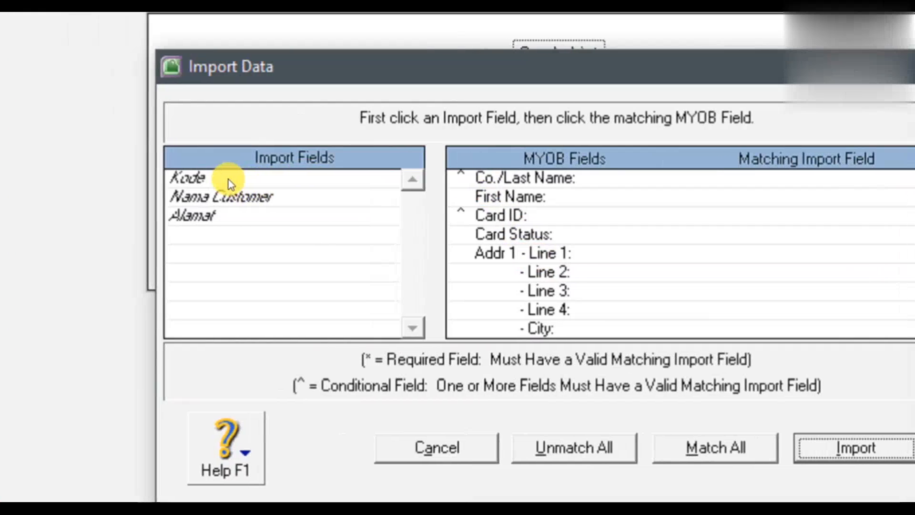
- Match Kode to Card ID, Nama Customer to Co./Last Name, and Alamat to Addr 1 - Line 1
{"action": "left_click", "coordinate": [228, 179]}
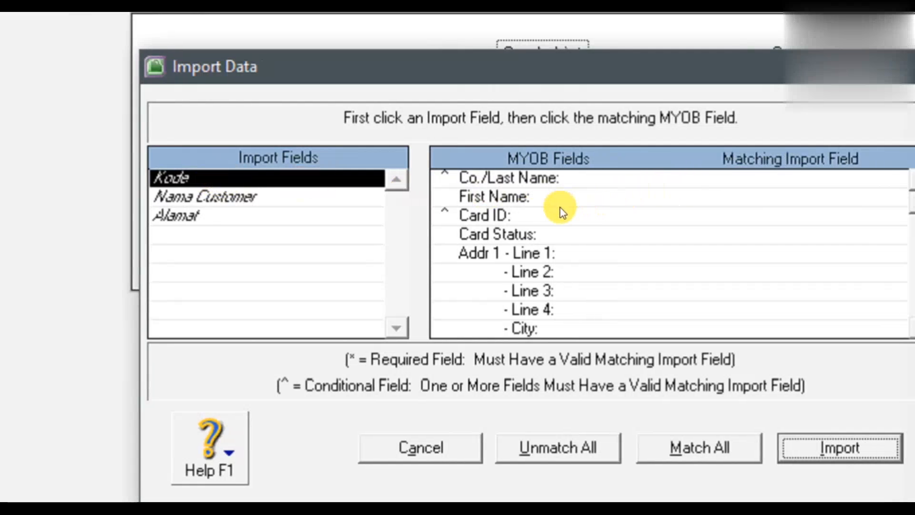
{"action": "left_click", "coordinate": [590, 220]}
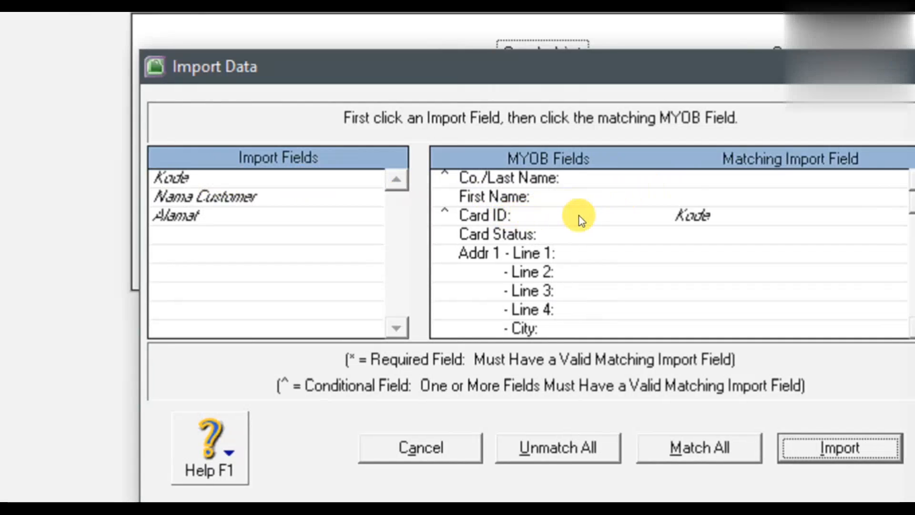
{"action": "left_click", "coordinate": [254, 200]}
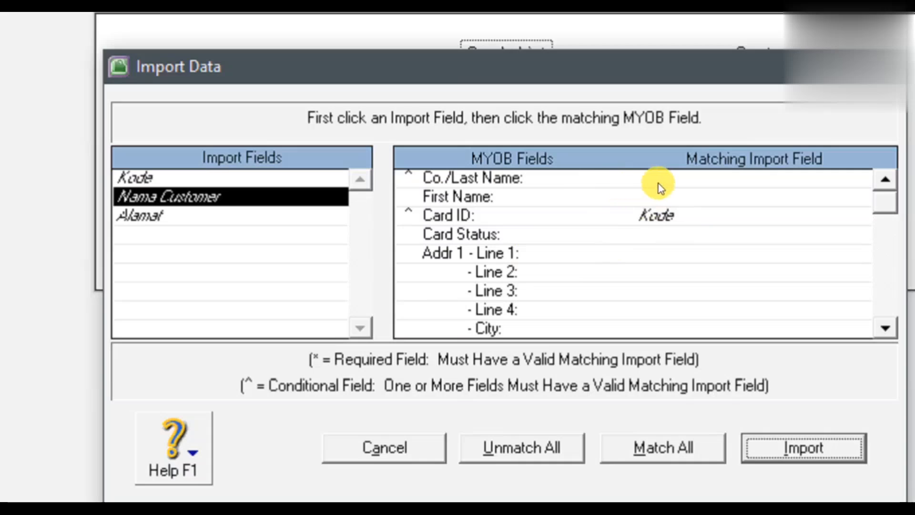
{"action": "left_click", "coordinate": [683, 182]}
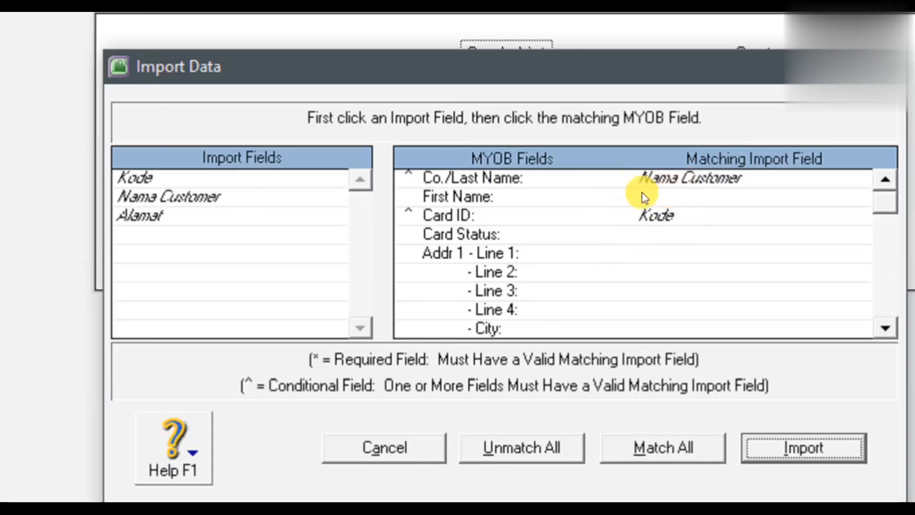
{"action": "left_click", "coordinate": [164, 216]}
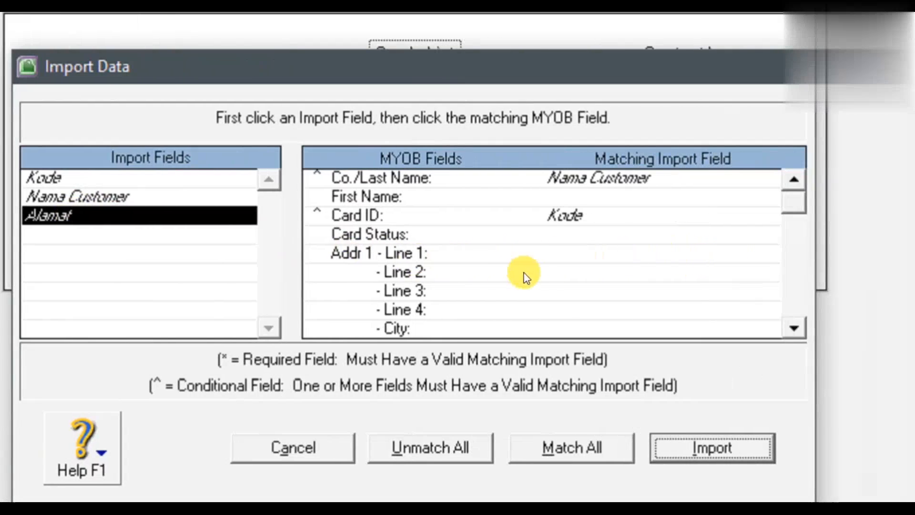
{"action": "left_click", "coordinate": [617, 258]}
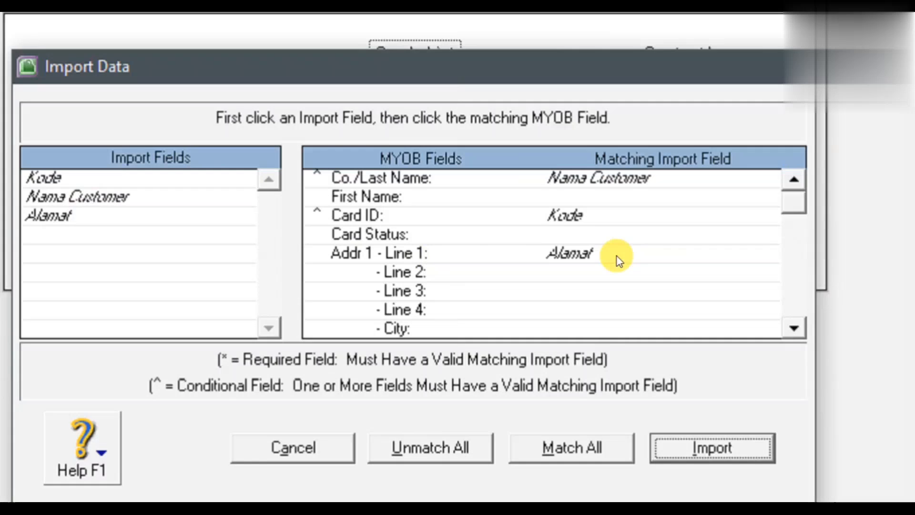
- Try to import with Nama Customer matched to First Name instead of Co./Last Name
{"action": "left_click", "coordinate": [595, 178]}
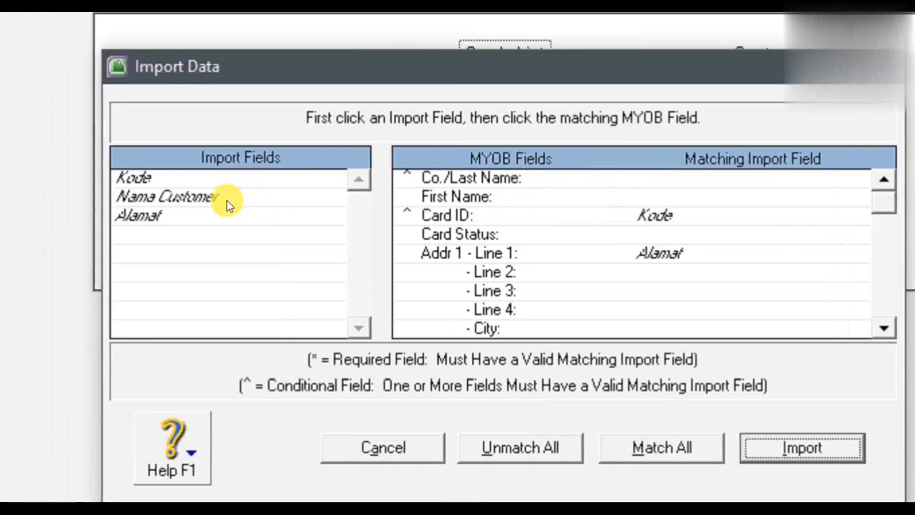
{"action": "left_click", "coordinate": [215, 198]}
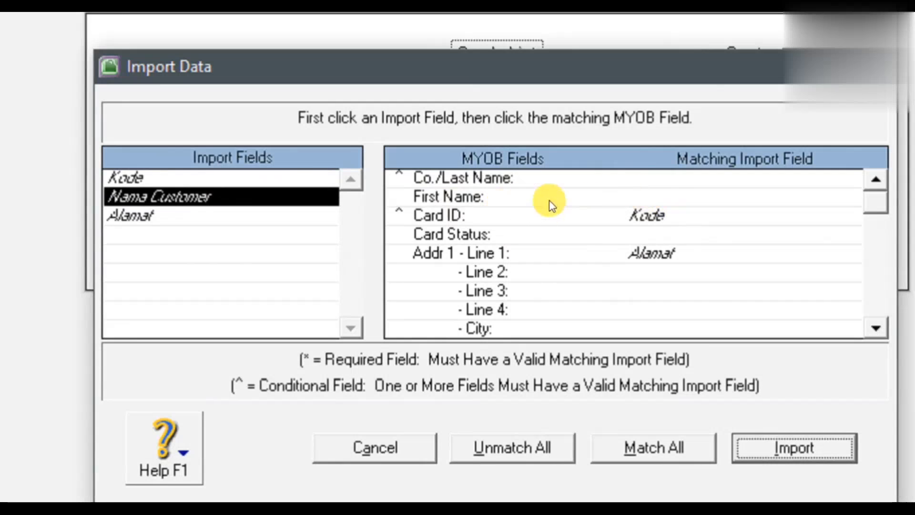
{"action": "left_click", "coordinate": [668, 197]}
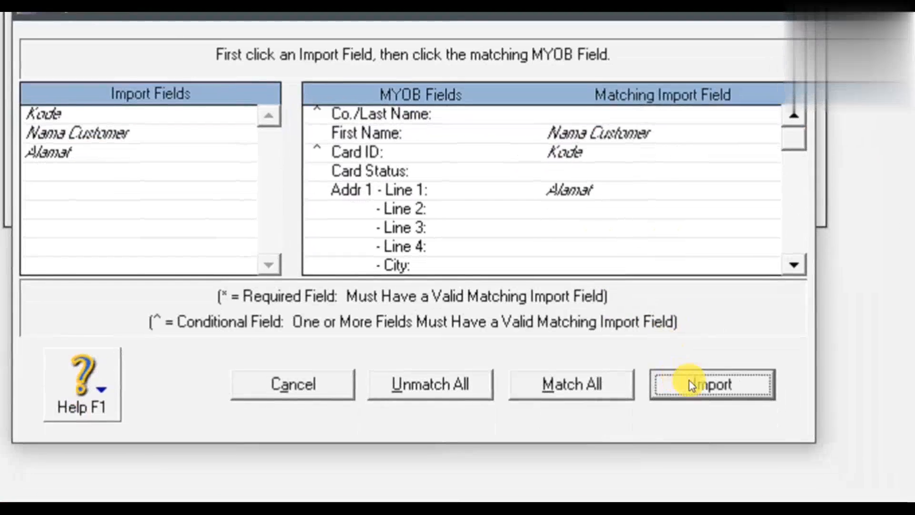
{"action": "left_click", "coordinate": [688, 384]}
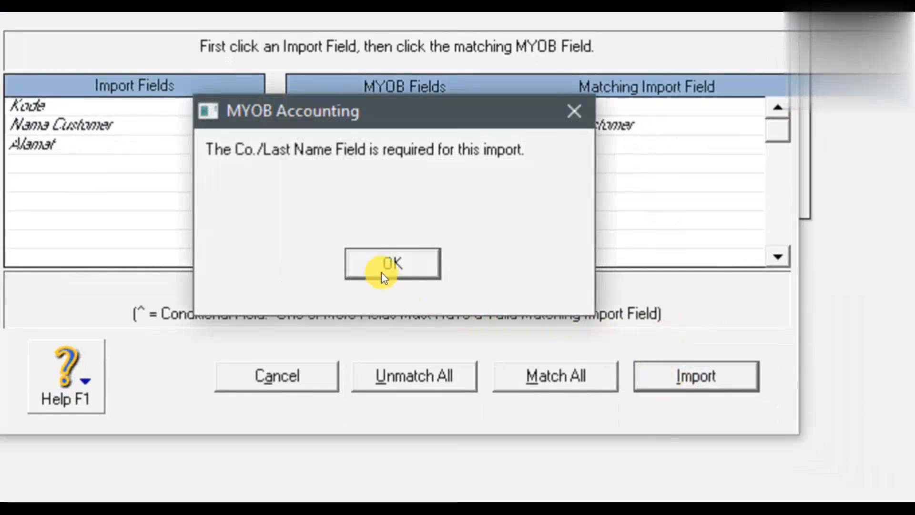
{"action": "left_click", "coordinate": [380, 265]}
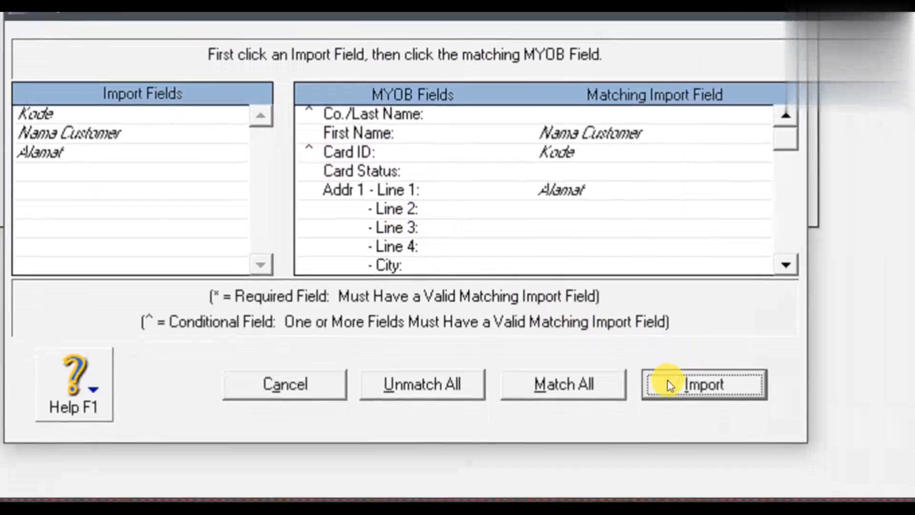
{"action": "left_click", "coordinate": [670, 384]}
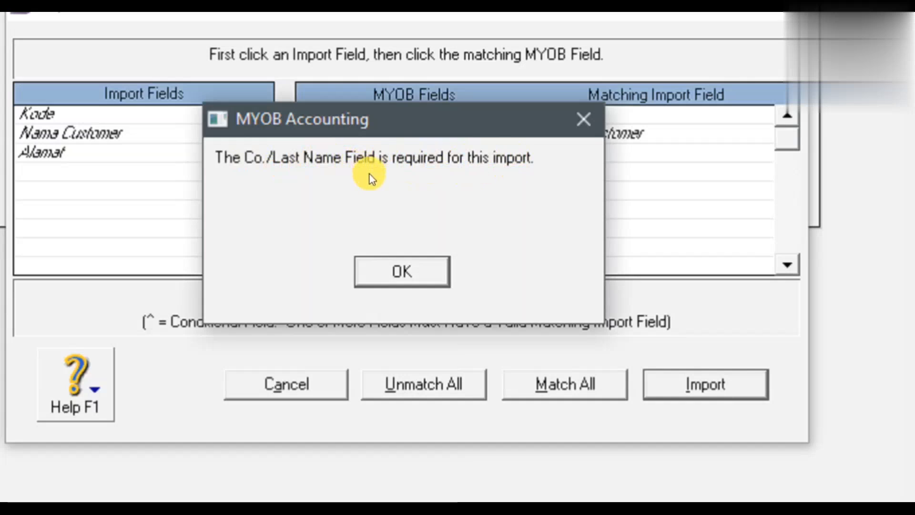
{"action": "left_click", "coordinate": [413, 273]}
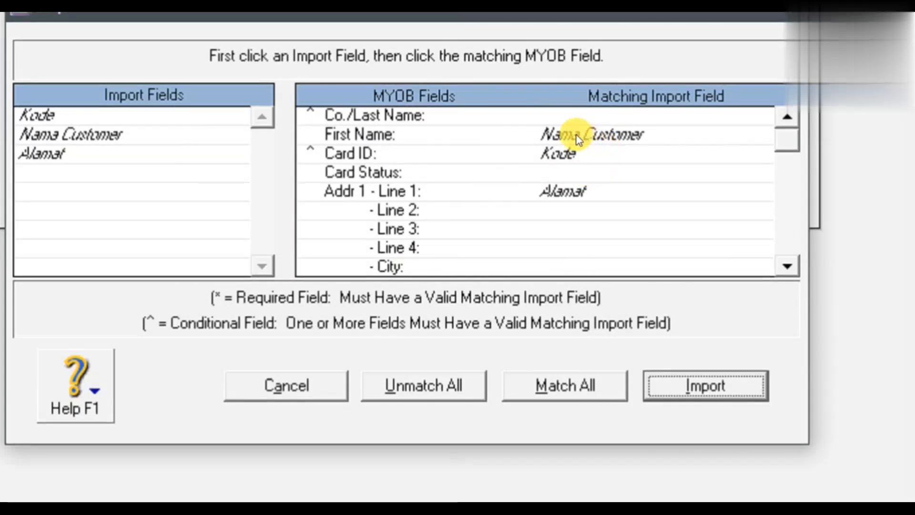
- Clear the First Name match, match Nama Customer to Co./Last Name, and import the customer records
{"action": "left_click", "coordinate": [576, 138]}
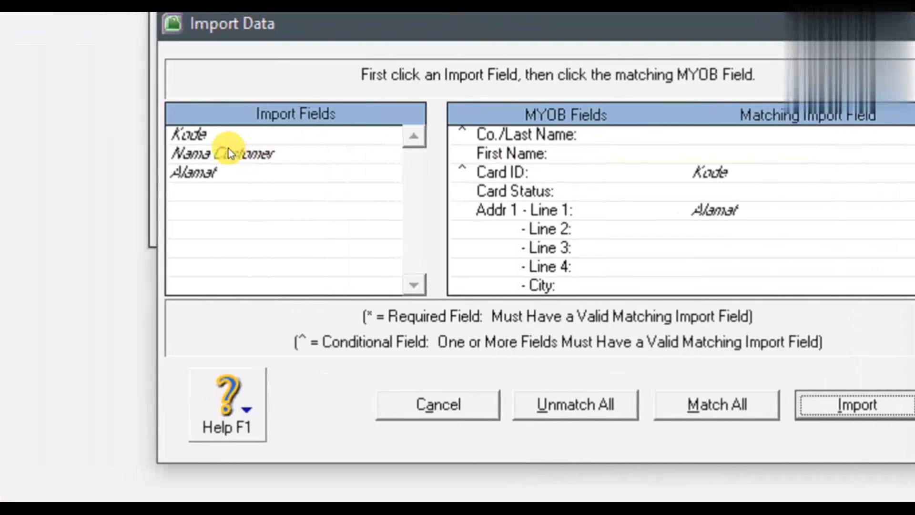
{"action": "left_click", "coordinate": [245, 156]}
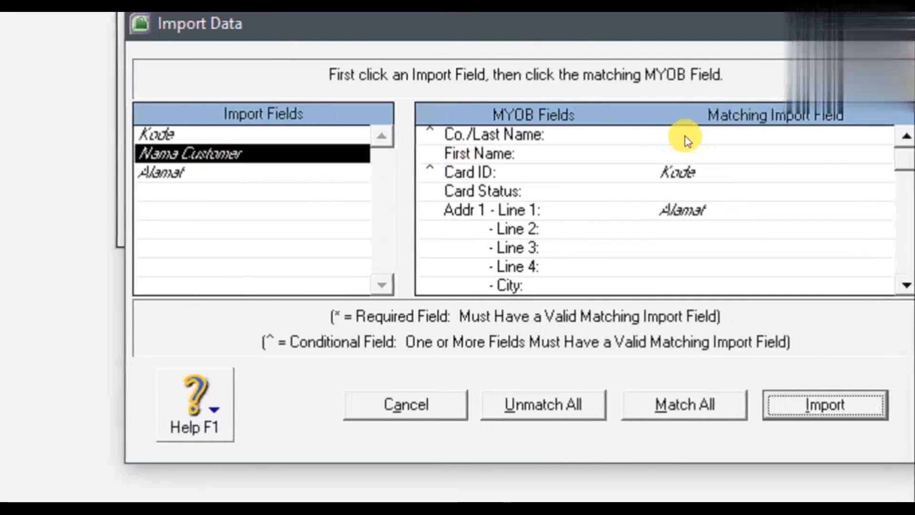
{"action": "left_click", "coordinate": [686, 137]}
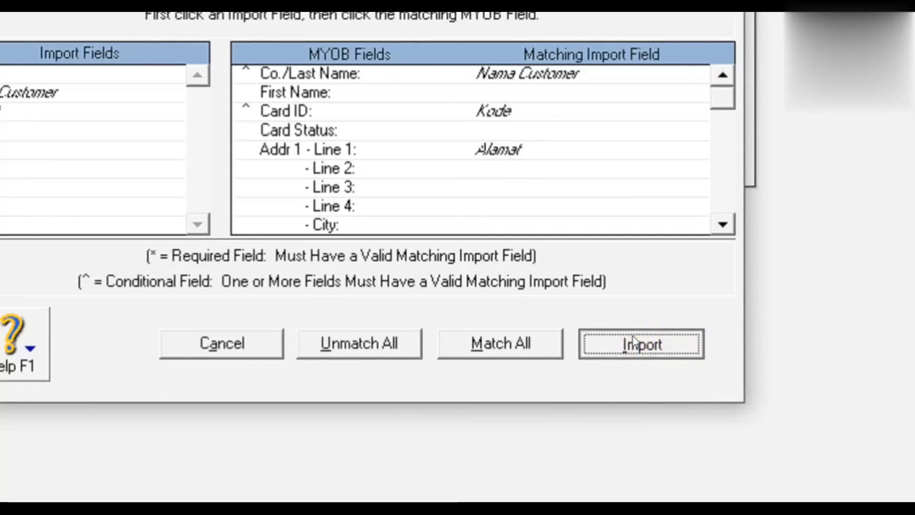
{"action": "left_click", "coordinate": [633, 341]}
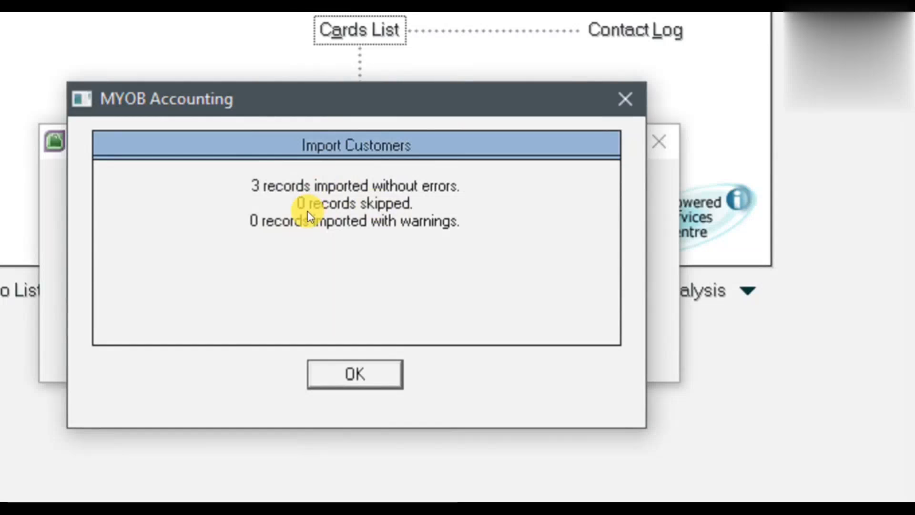
{"action": "left_click", "coordinate": [325, 372]}
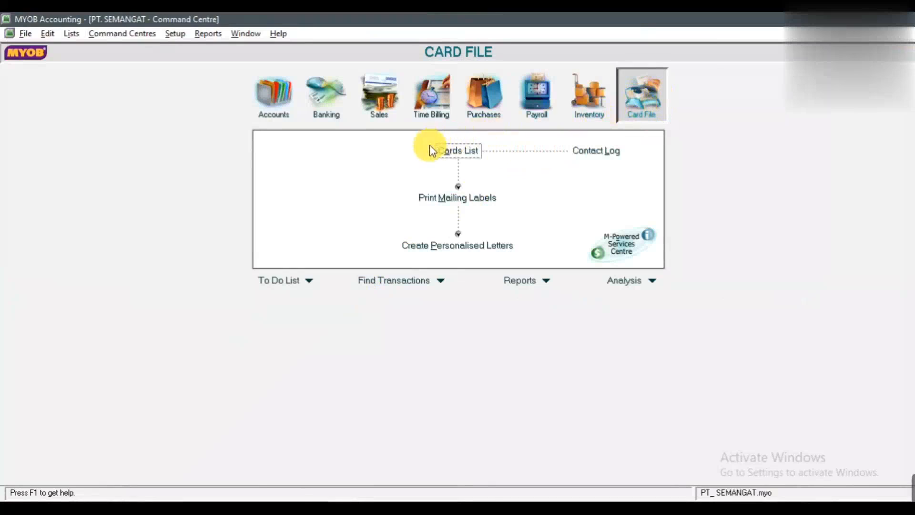
- Check the imported customers in the Card File's Cards List and close the list
{"action": "left_click", "coordinate": [458, 151]}
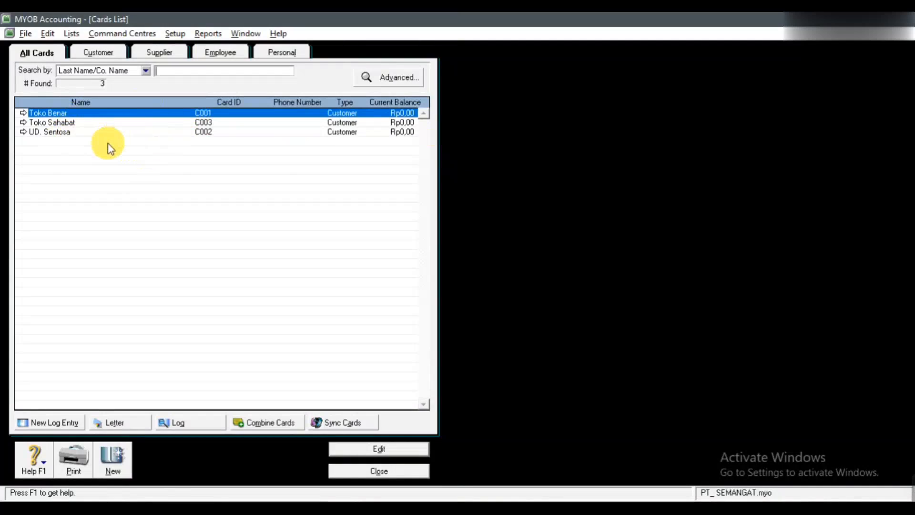
{"action": "left_click", "coordinate": [350, 472]}
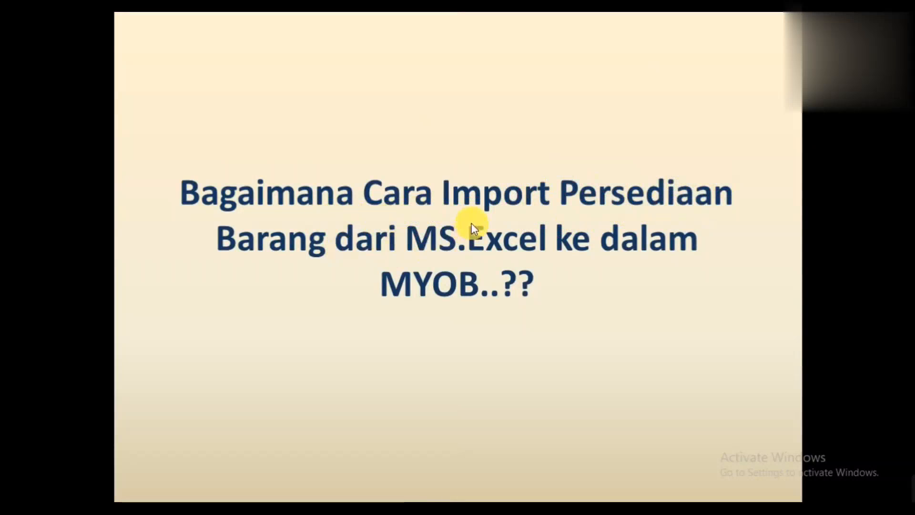
- Switch to Excel and set up saving the Persediaan sheet to Local Disk (C:) under the file name PERSEDIAAAN
{"action": "key", "text": "alt+Tab"}
{"action": "key", "text": "alt+Tab"}
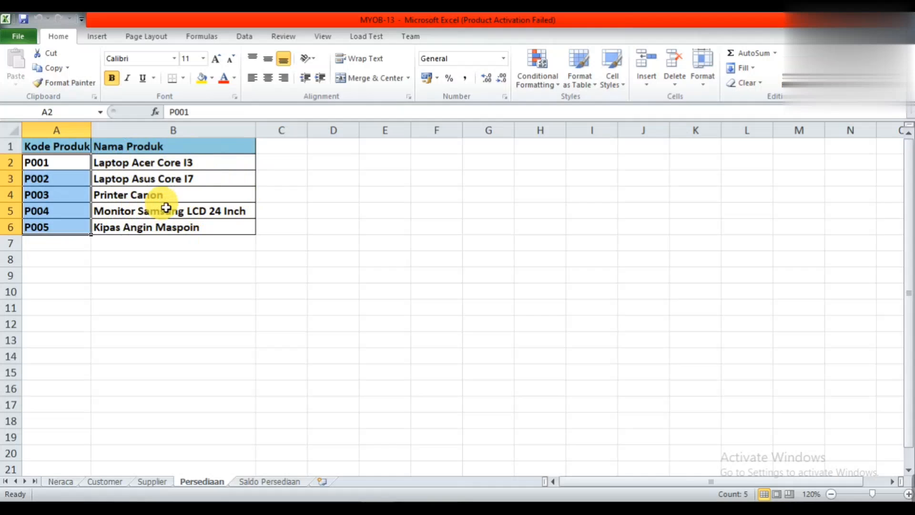
{"action": "left_click", "coordinate": [18, 37]}
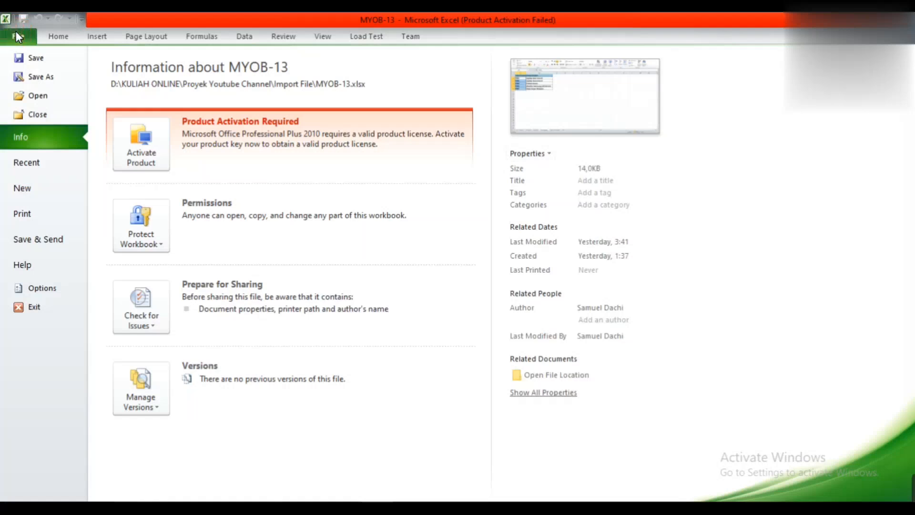
{"action": "left_click", "coordinate": [33, 76]}
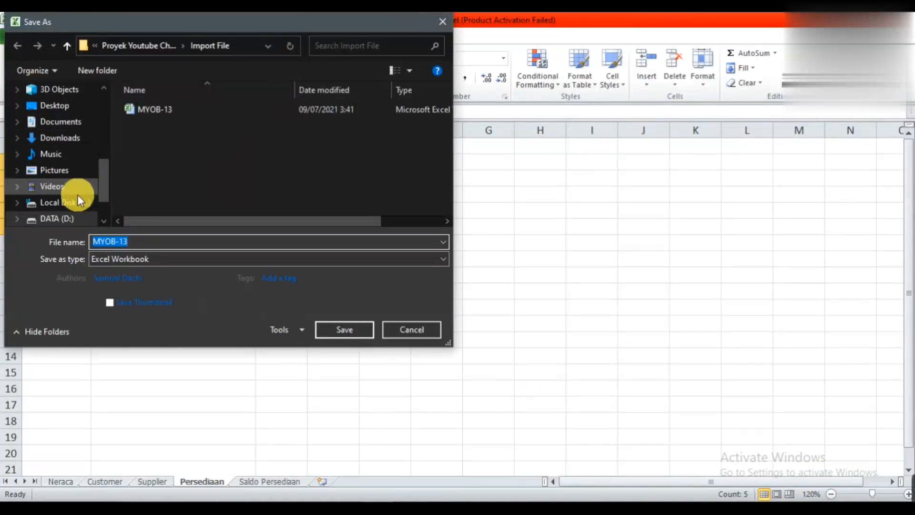
{"action": "left_click", "coordinate": [72, 204]}
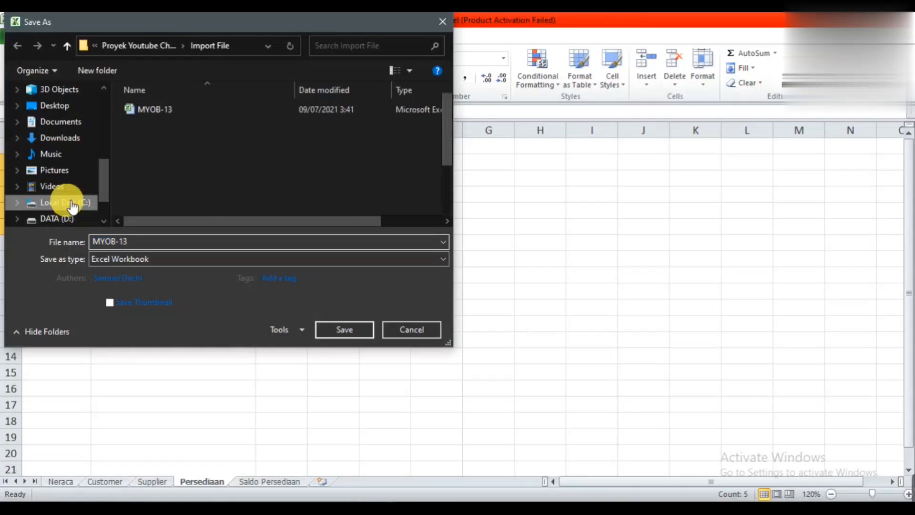
{"action": "left_click", "coordinate": [145, 245]}
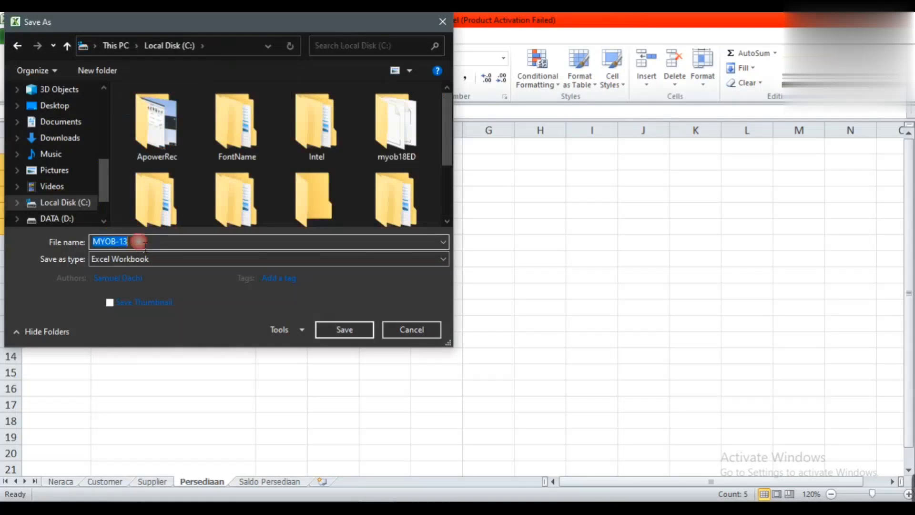
{"action": "type", "text": "PER"}
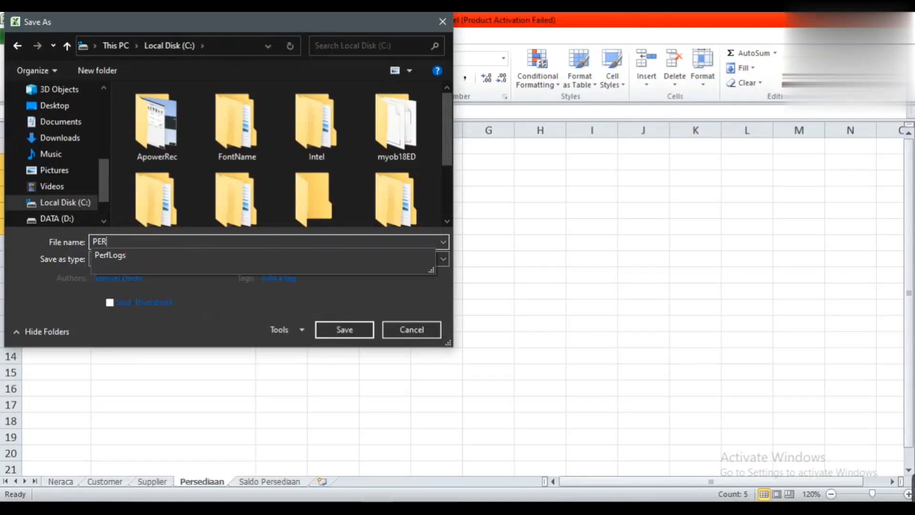
{"action": "type", "text": "SEDIAAAN"}
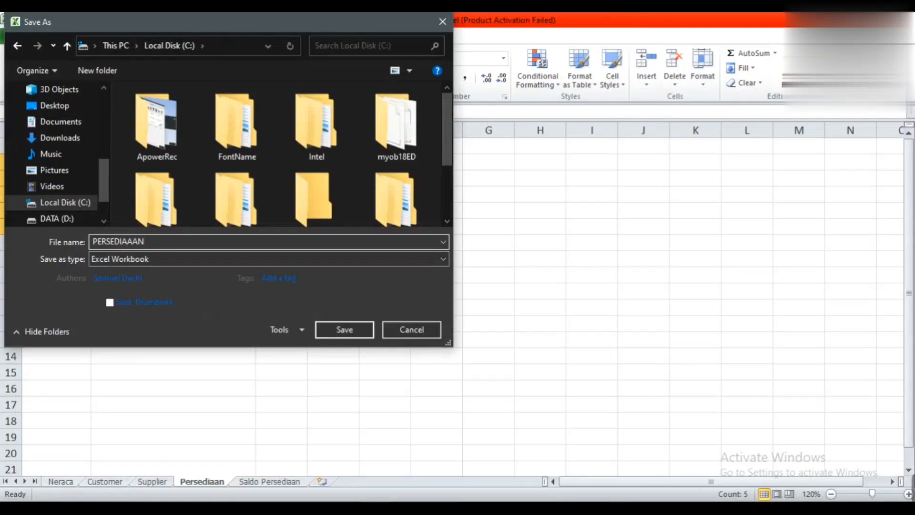
- Save only the active sheet as Text (Tab delimited), keeping the workbook in that format
{"action": "left_click", "coordinate": [129, 258]}
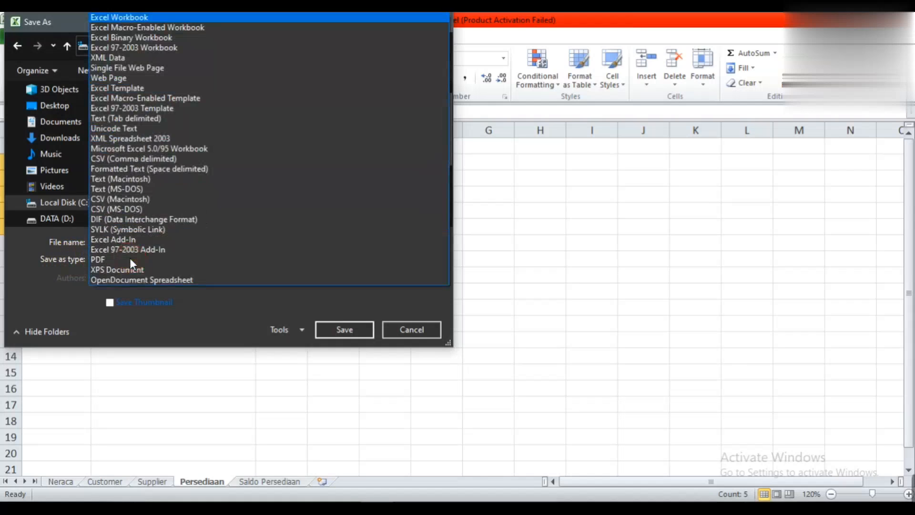
{"action": "left_click", "coordinate": [165, 117]}
{"action": "left_click", "coordinate": [349, 307]}
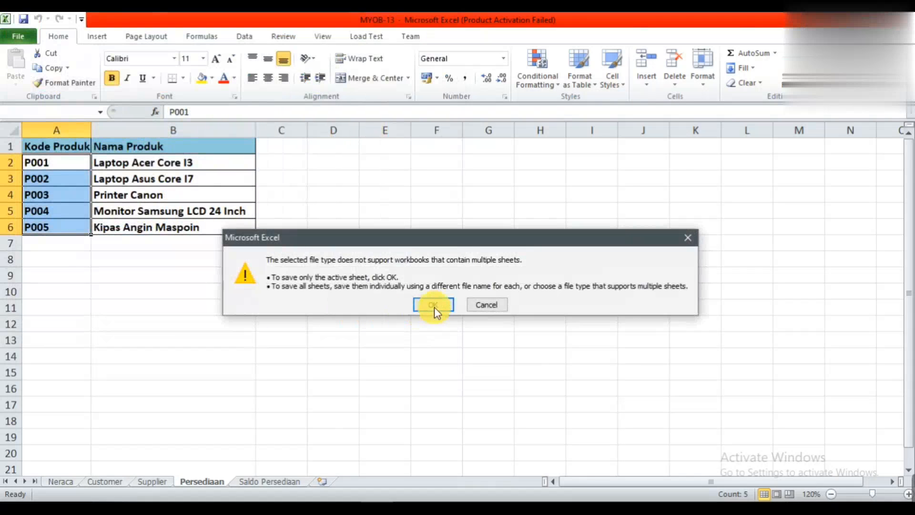
{"action": "left_click", "coordinate": [426, 305]}
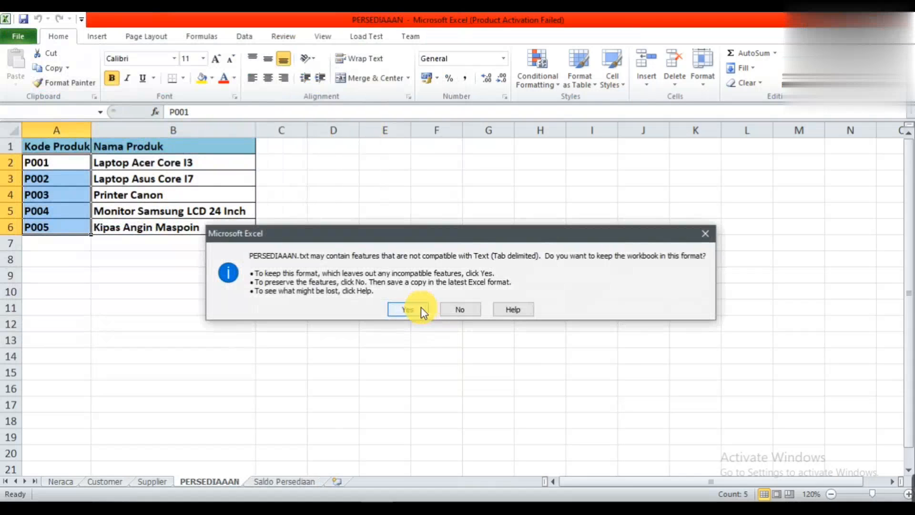
{"action": "left_click", "coordinate": [416, 307]}
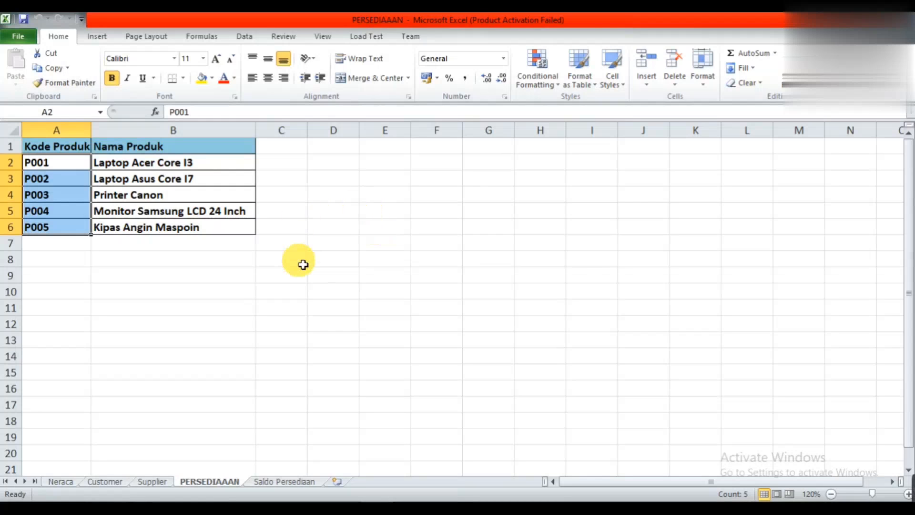
- Close the PERSEDIAAAN file in Excel
{"action": "key", "text": "alt+F4"}
{"action": "left_click", "coordinate": [402, 281]}
{"action": "left_click", "coordinate": [412, 313]}
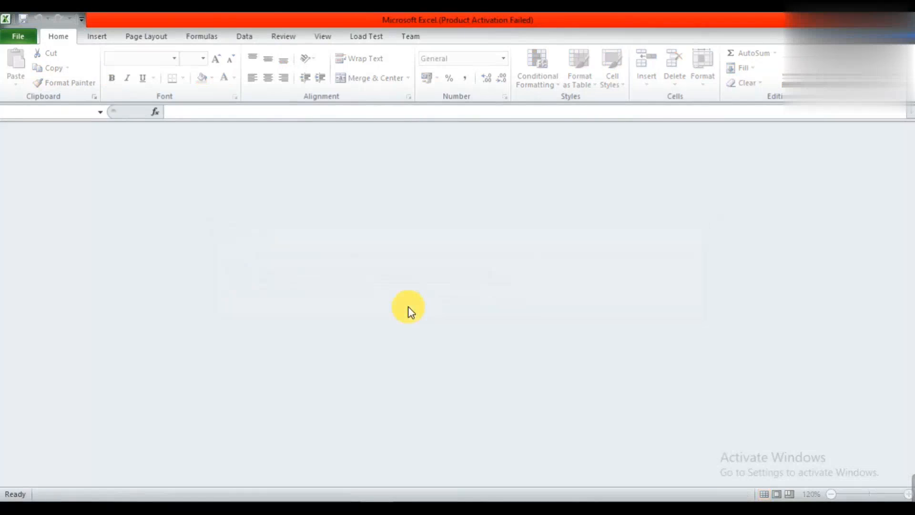
- Switch to MYOB Accounting, check the Inventory Items List for existing items, and close the list
{"action": "key", "text": "alt+Tab"}
{"action": "key", "text": "alt+Tab"}
{"action": "key", "text": "alt+Tab"}
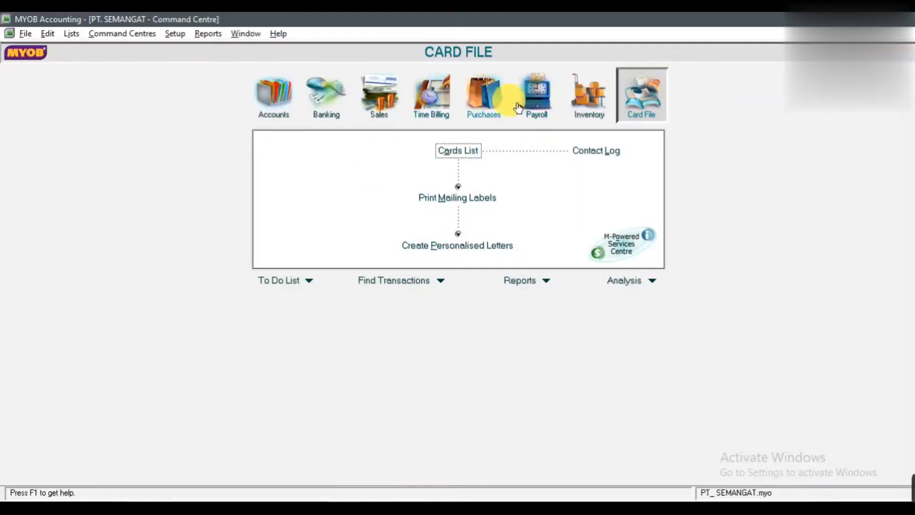
{"action": "left_click", "coordinate": [587, 104]}
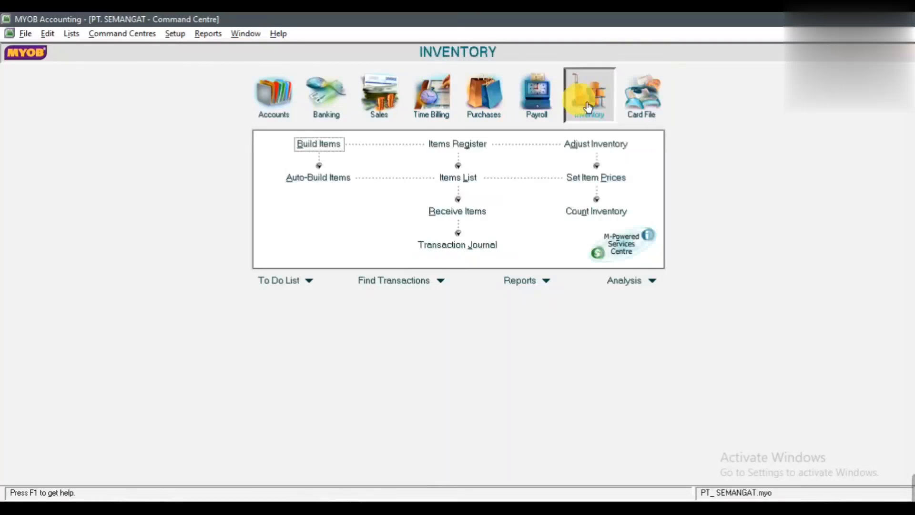
{"action": "left_click", "coordinate": [458, 178]}
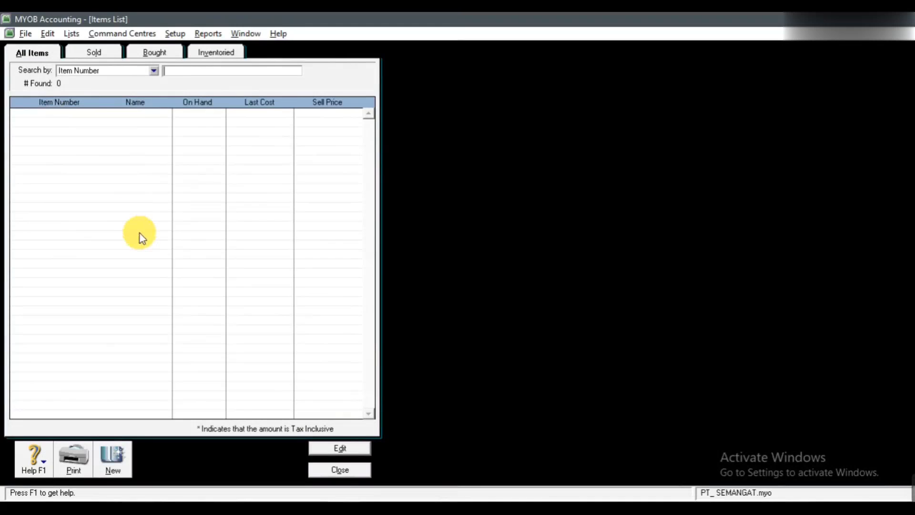
{"action": "left_click", "coordinate": [330, 472]}
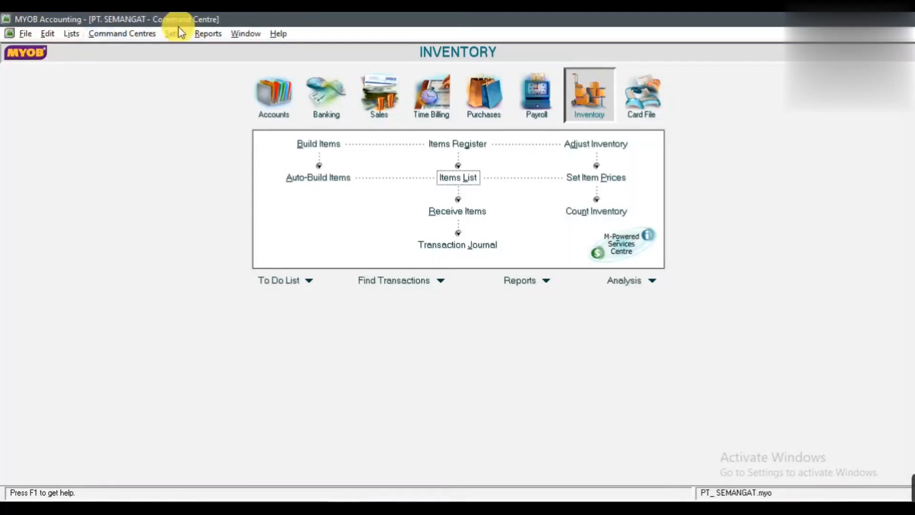
- Start importing Items data with the Tab-delimited format, Header Record as first record, and Update Existing Record for duplicates
{"action": "left_click", "coordinate": [24, 32]}
{"action": "mouse_move", "coordinate": [91, 255]}
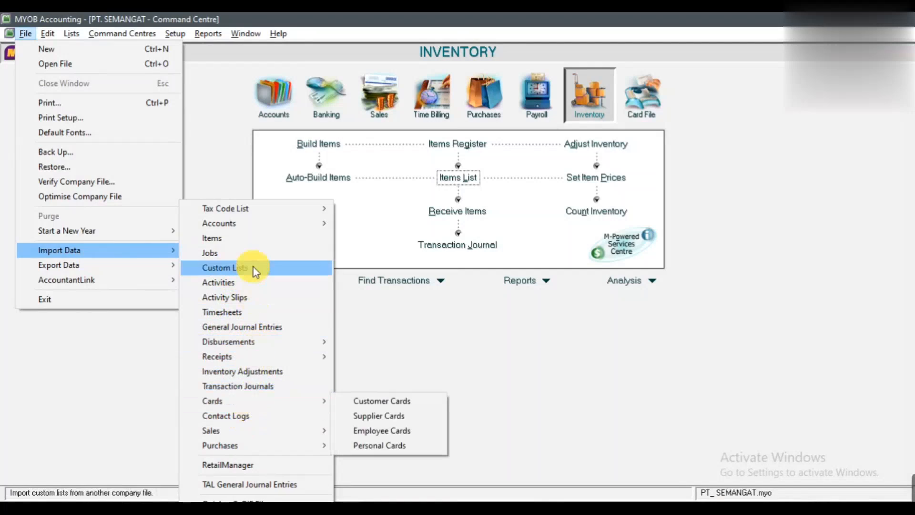
{"action": "left_click", "coordinate": [237, 244]}
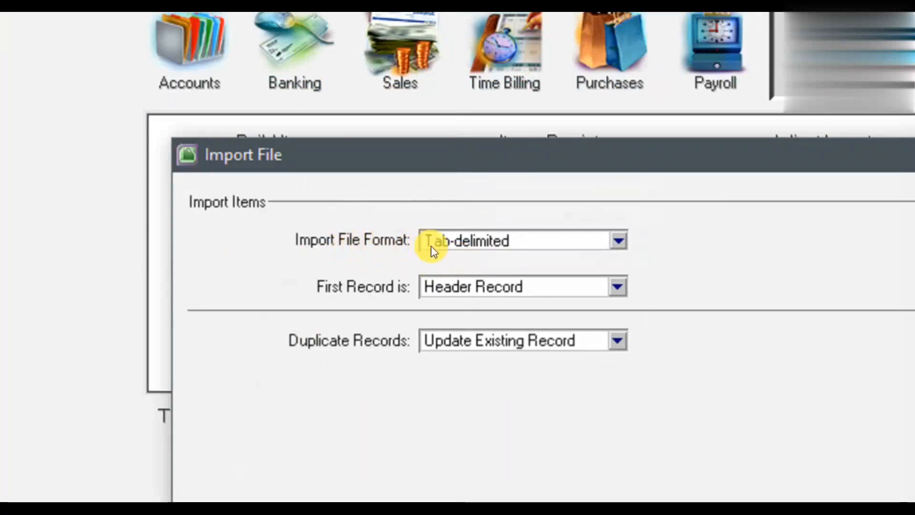
{"action": "left_click", "coordinate": [475, 244]}
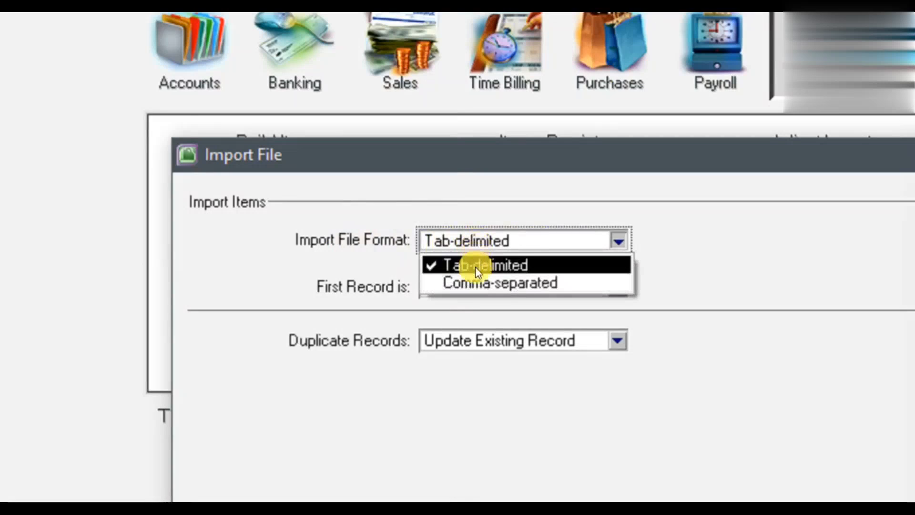
{"action": "left_click", "coordinate": [524, 265]}
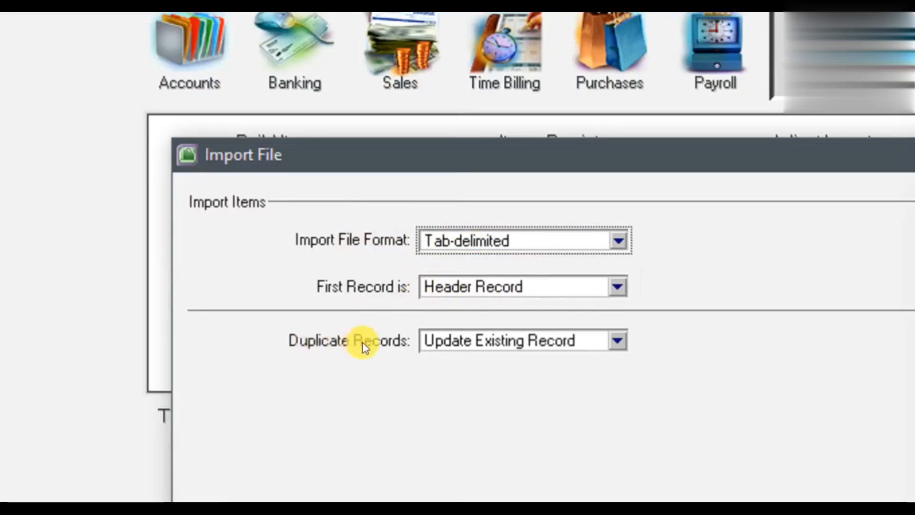
{"action": "left_click", "coordinate": [488, 340]}
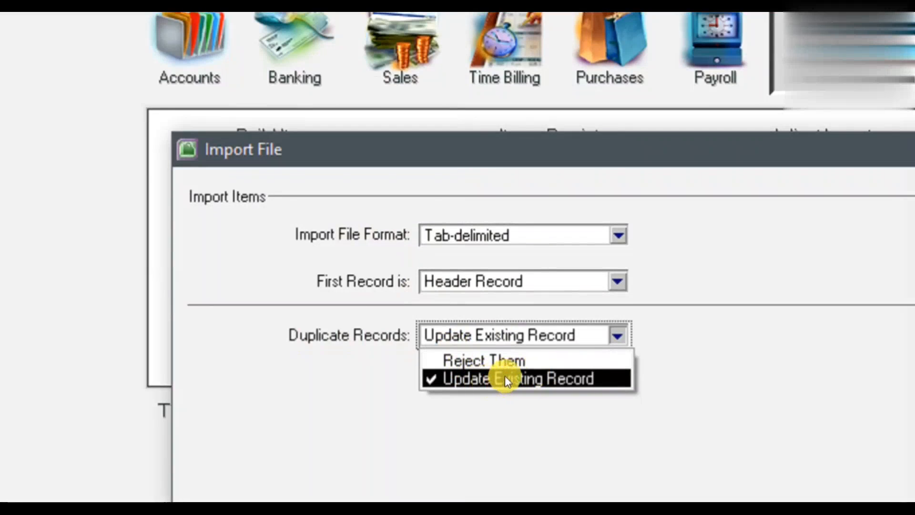
{"action": "left_click", "coordinate": [505, 375]}
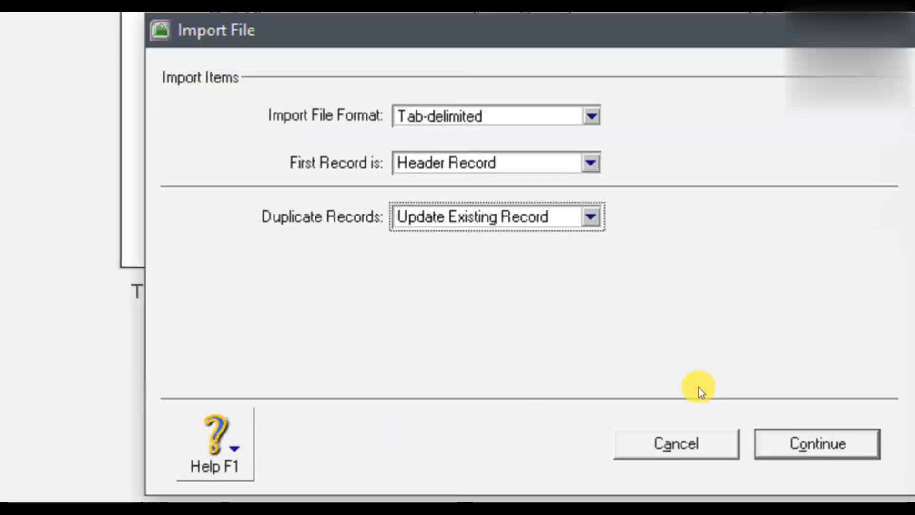
{"action": "left_click", "coordinate": [813, 447]}
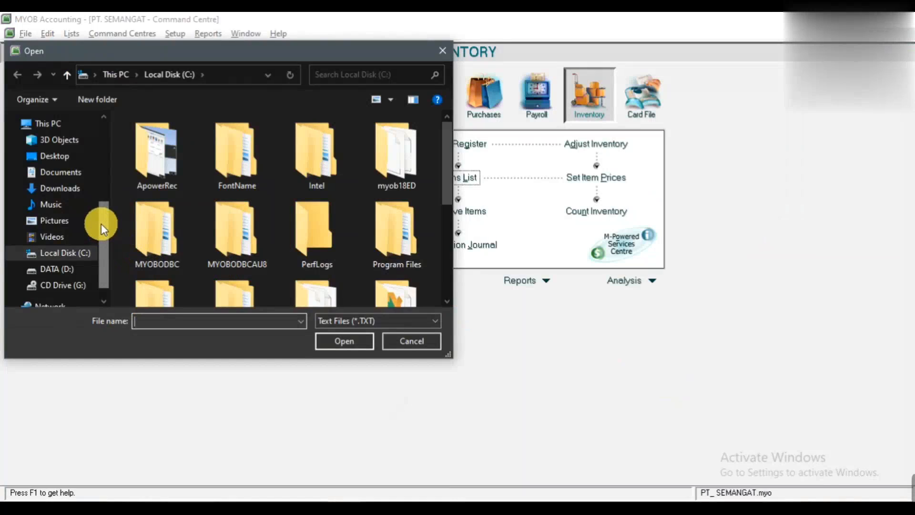
- Open the PERSEDIAAAN text file from Local Disk (C:) as the item import source
{"action": "left_click", "coordinate": [71, 257]}
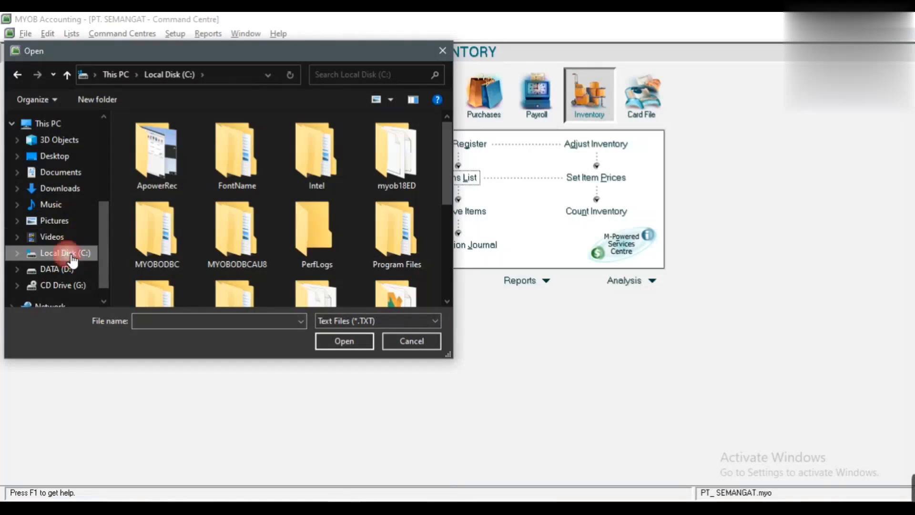
{"action": "left_click", "coordinate": [447, 286]}
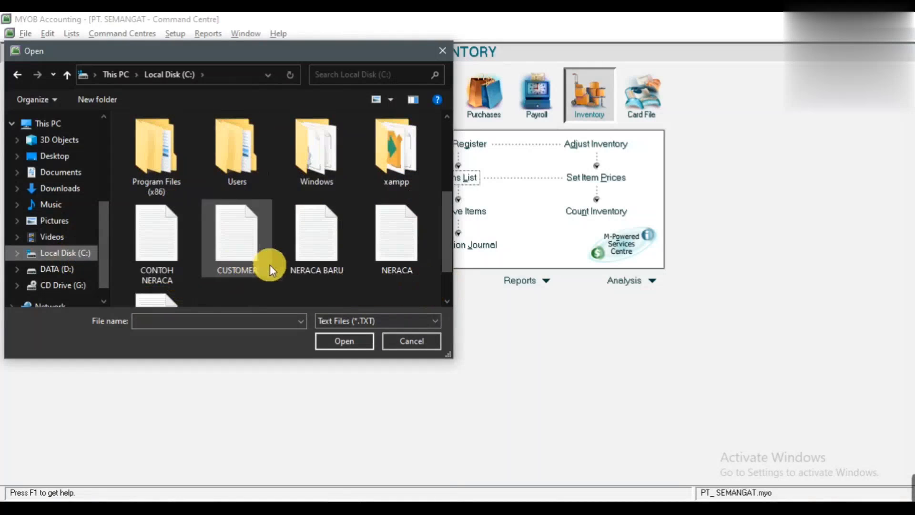
{"action": "left_click", "coordinate": [446, 287]}
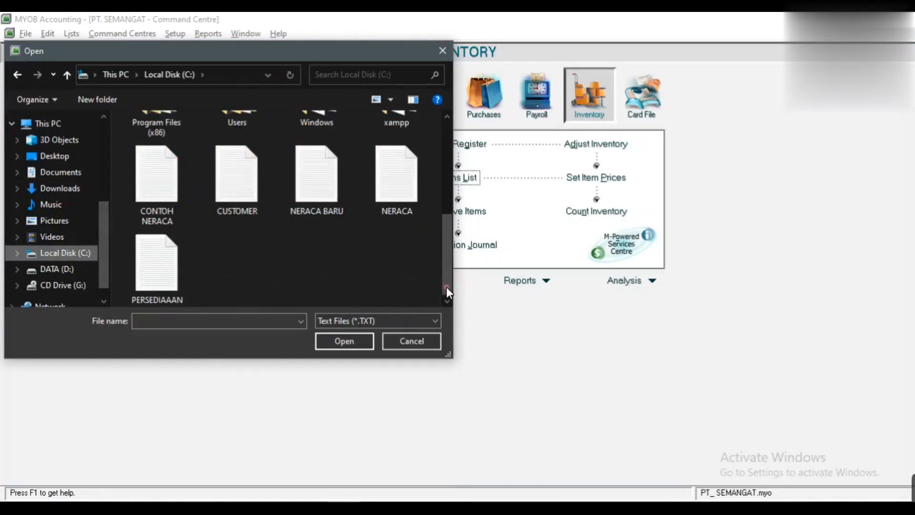
{"action": "left_click", "coordinate": [158, 266]}
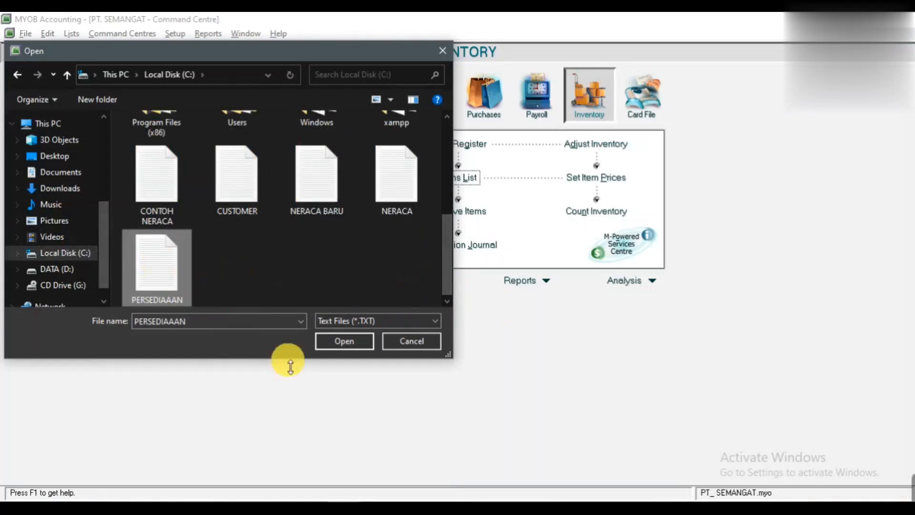
{"action": "left_click", "coordinate": [338, 341]}
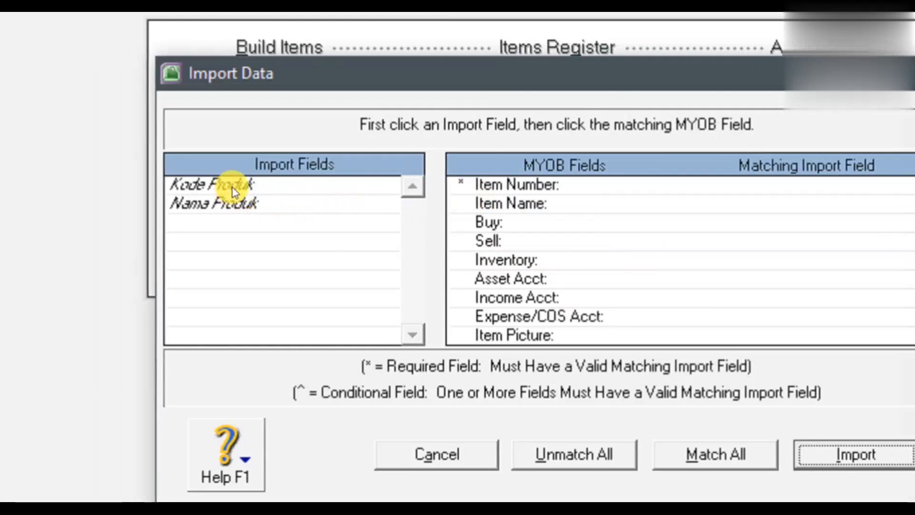
- Match Kode Produk to Item Number and Nama Produk to Item Name
{"action": "left_click", "coordinate": [229, 189]}
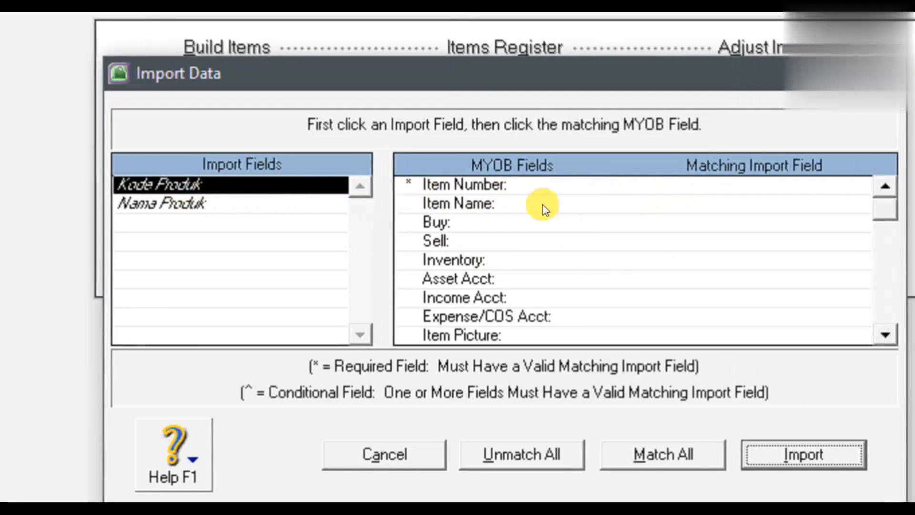
{"action": "left_click", "coordinate": [654, 184]}
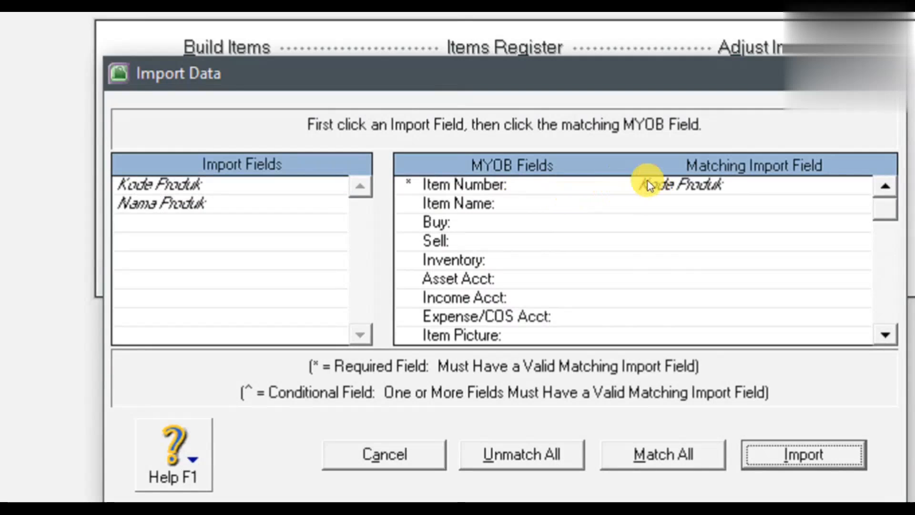
{"action": "left_click", "coordinate": [210, 203]}
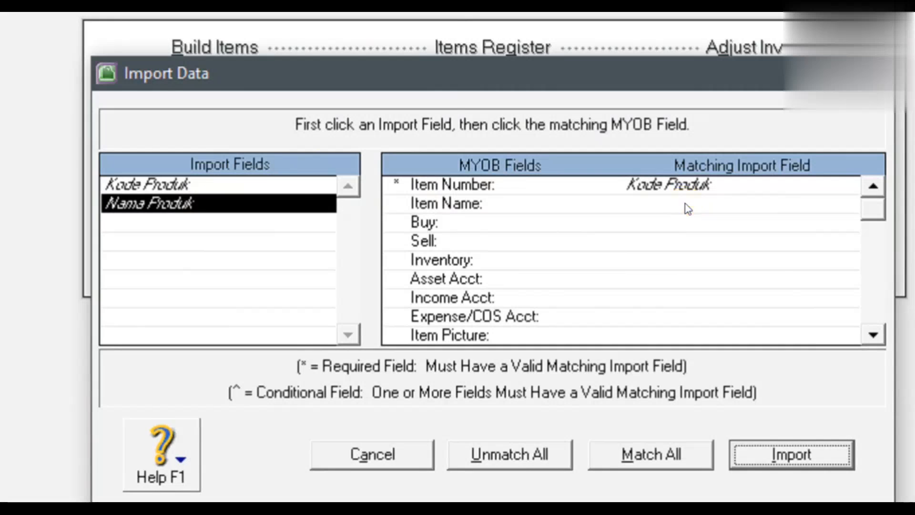
{"action": "left_click", "coordinate": [685, 204]}
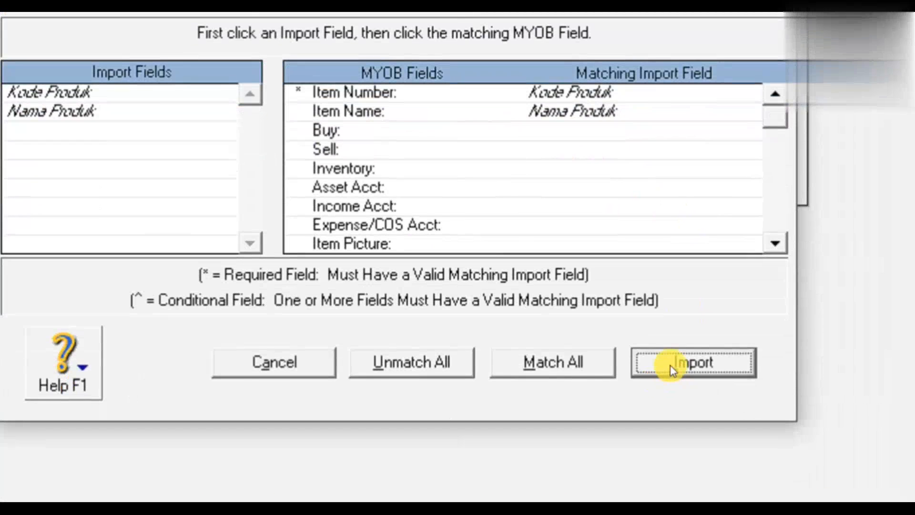
- Import the item records and open the Items List to check the imported products
{"action": "left_click", "coordinate": [670, 366]}
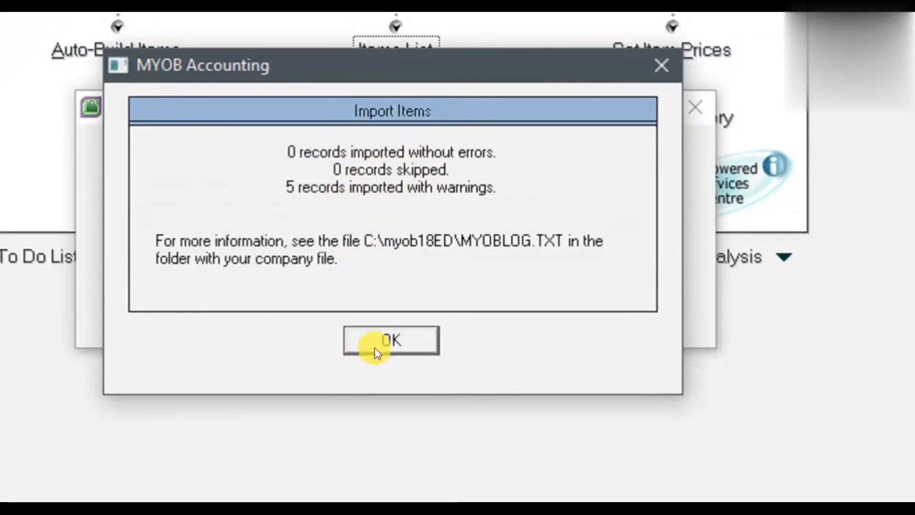
{"action": "left_click", "coordinate": [388, 339]}
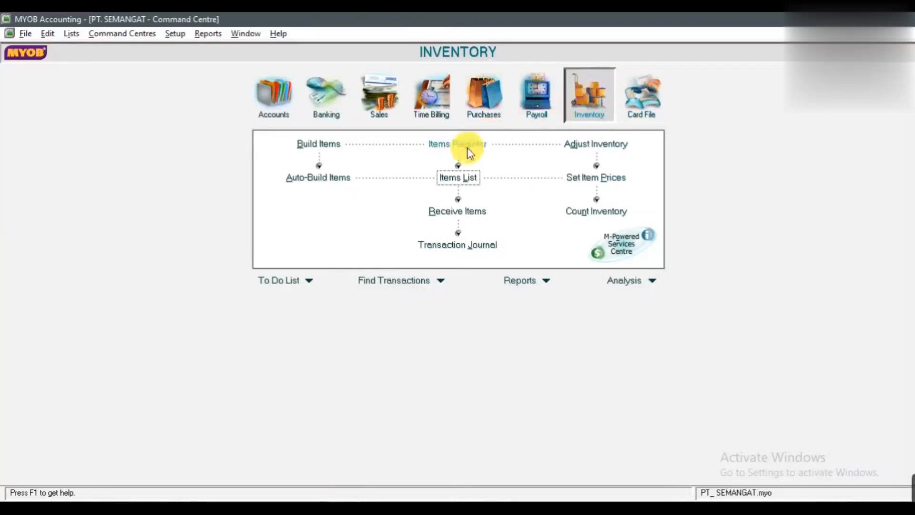
{"action": "left_click", "coordinate": [457, 172]}
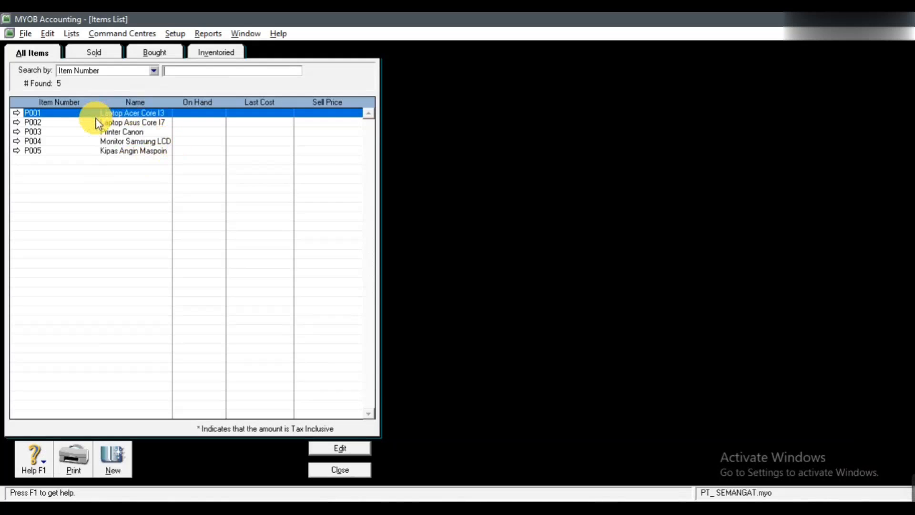
- Open item P001 Laptop Acer Core I3 and mark it as bought, sold and inventoried
{"action": "left_click", "coordinate": [19, 111]}
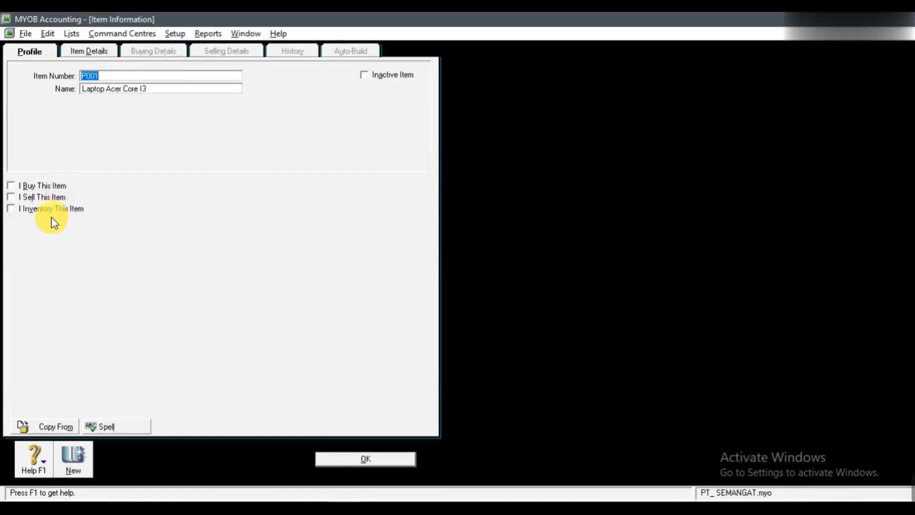
{"action": "left_click", "coordinate": [11, 186]}
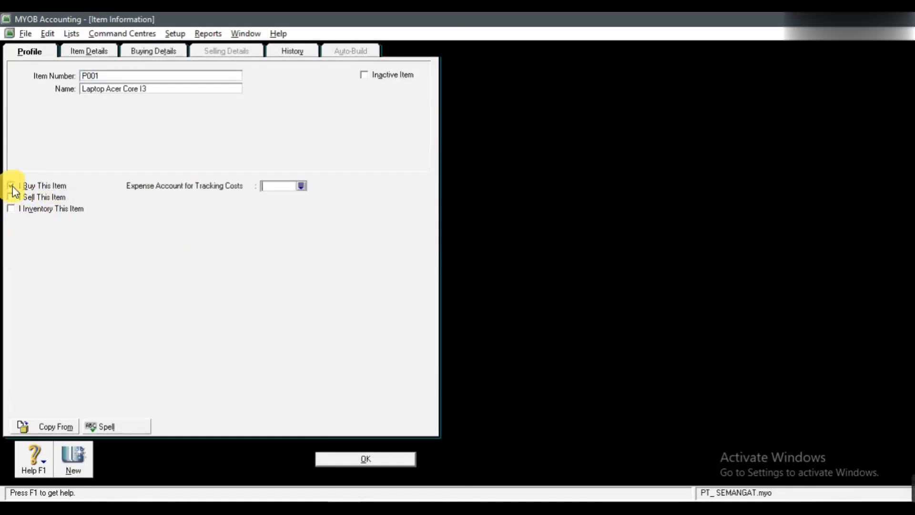
{"action": "left_click", "coordinate": [11, 197]}
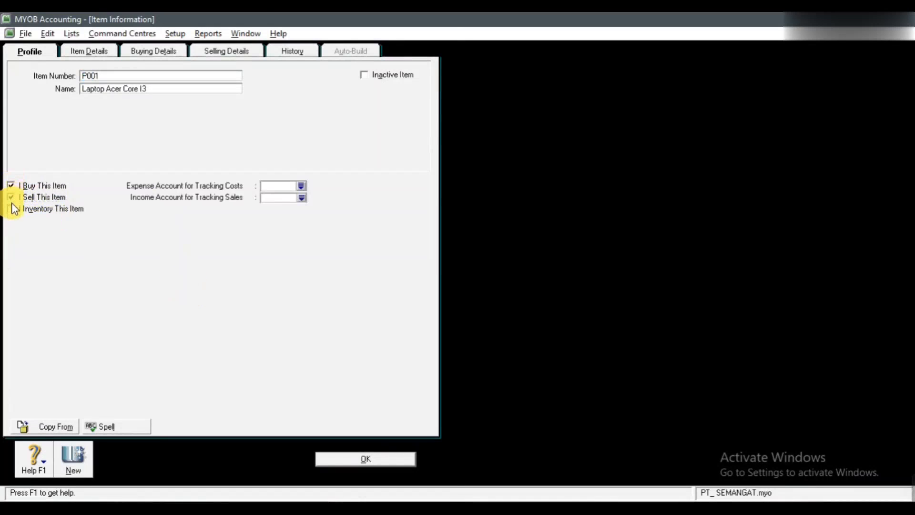
{"action": "left_click", "coordinate": [12, 209]}
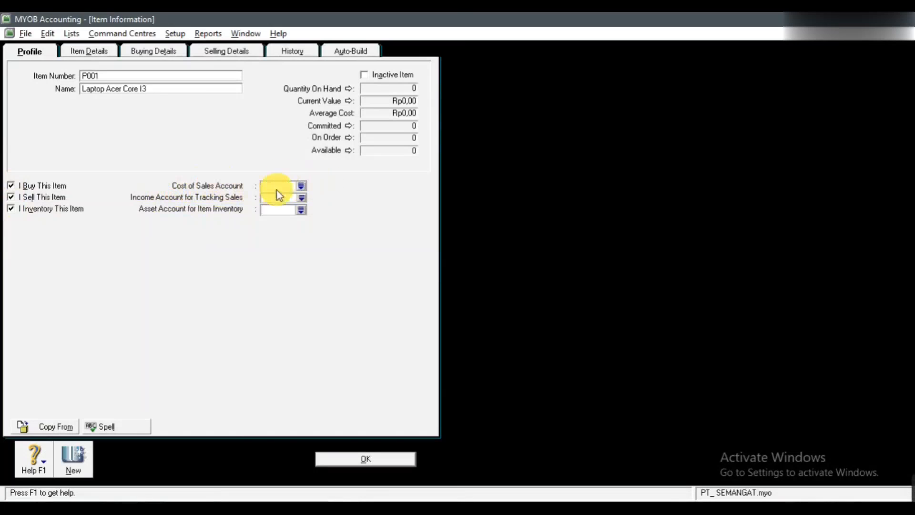
- Set the Cost of Sales Account of item P001 to 5-1001 HPP
{"action": "left_click", "coordinate": [301, 187]}
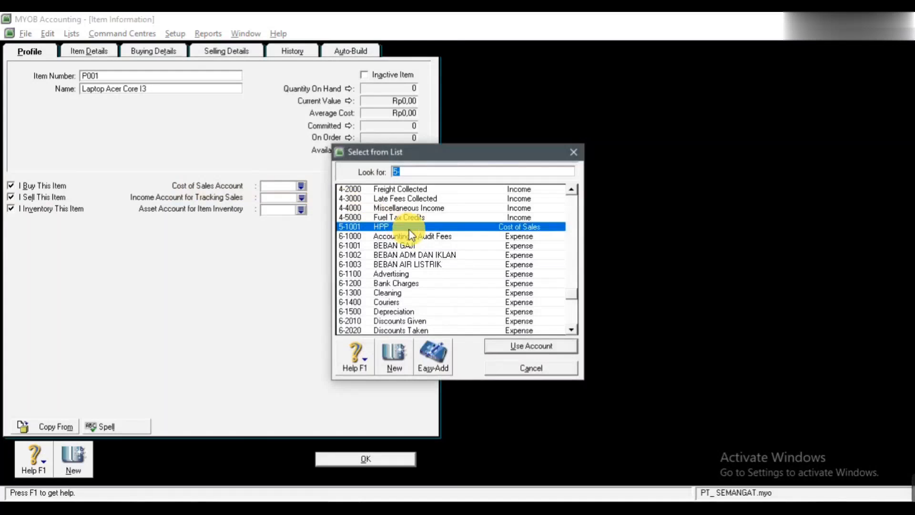
{"action": "left_click", "coordinate": [405, 265]}
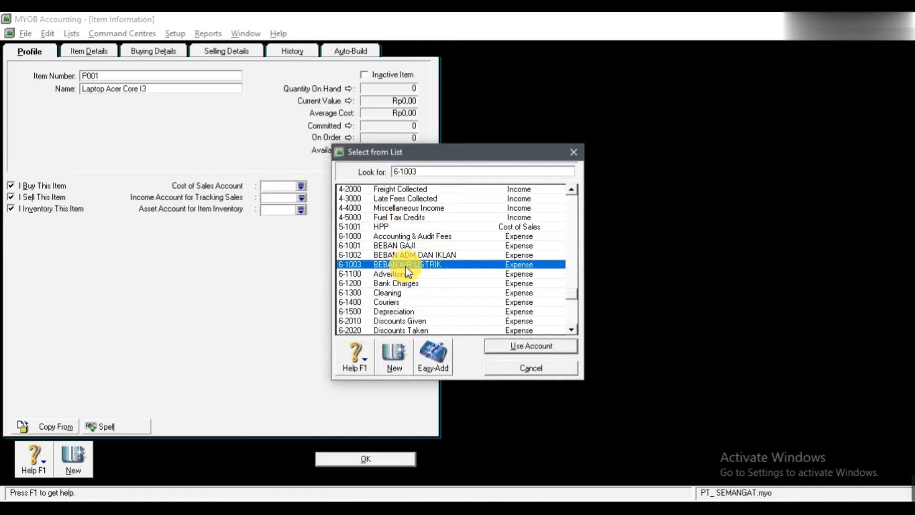
{"action": "key", "text": "Up"}
{"action": "key", "text": "Up"}
{"action": "key", "text": "Up"}
{"action": "key", "text": "Up"}
{"action": "key", "text": "Up"}
{"action": "key", "text": "Up"}
{"action": "key", "text": "Up"}
{"action": "key", "text": "Up"}
{"action": "key", "text": "Up"}
{"action": "key", "text": "Up"}
{"action": "key", "text": "Up"}
{"action": "key", "text": "Up"}
{"action": "key", "text": "Up"}
{"action": "key", "text": "Up"}
{"action": "key", "text": "Up"}
{"action": "key", "text": "Up"}
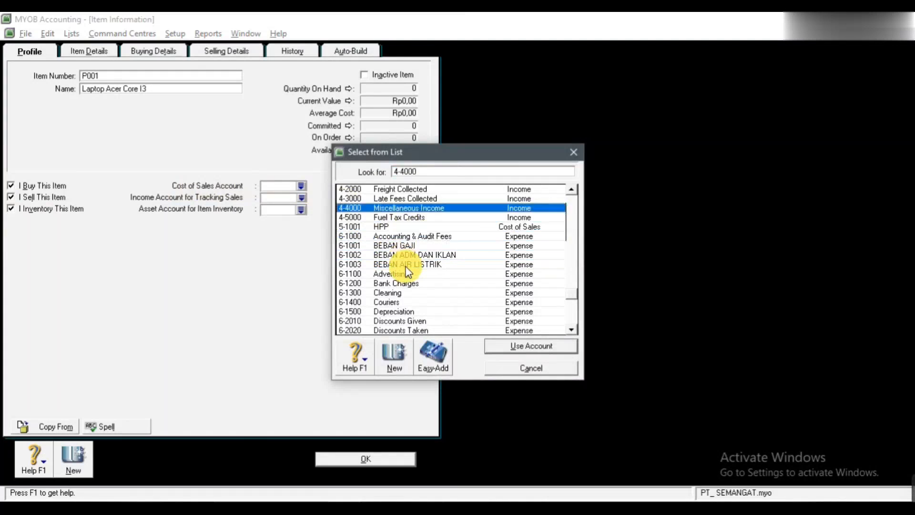
{"action": "key", "text": "Down"}
{"action": "key", "text": "Down"}
{"action": "key", "text": "Down"}
{"action": "key", "text": "Down"}
{"action": "key", "text": "Down"}
{"action": "key", "text": "Down"}
{"action": "key", "text": "Down"}
{"action": "key", "text": "Down"}
{"action": "key", "text": "Down"}
{"action": "key", "text": "Down"}
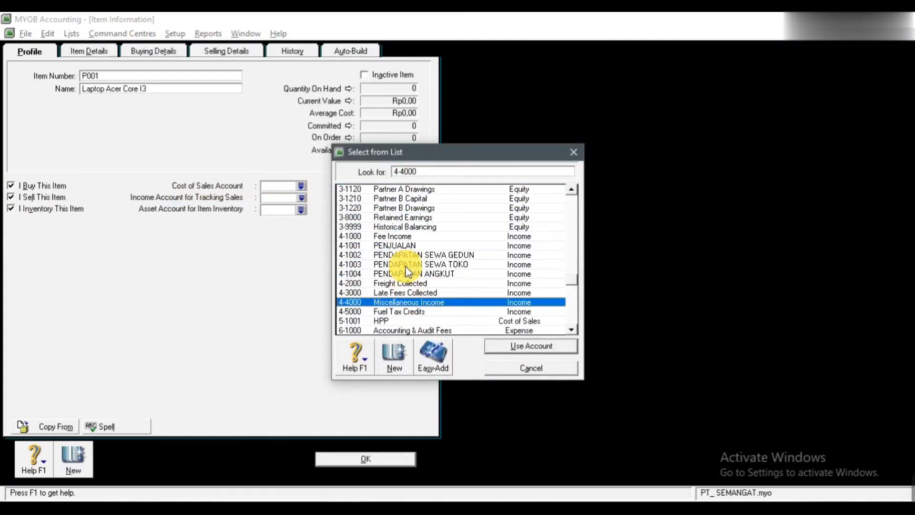
{"action": "key", "text": "Down"}
{"action": "key", "text": "Down"}
{"action": "key", "text": "Down"}
{"action": "key", "text": "Down"}
{"action": "key", "text": "Down"}
{"action": "key", "text": "Down"}
{"action": "key", "text": "Down"}
{"action": "key", "text": "Down"}
{"action": "key", "text": "Down"}
{"action": "key", "text": "Down"}
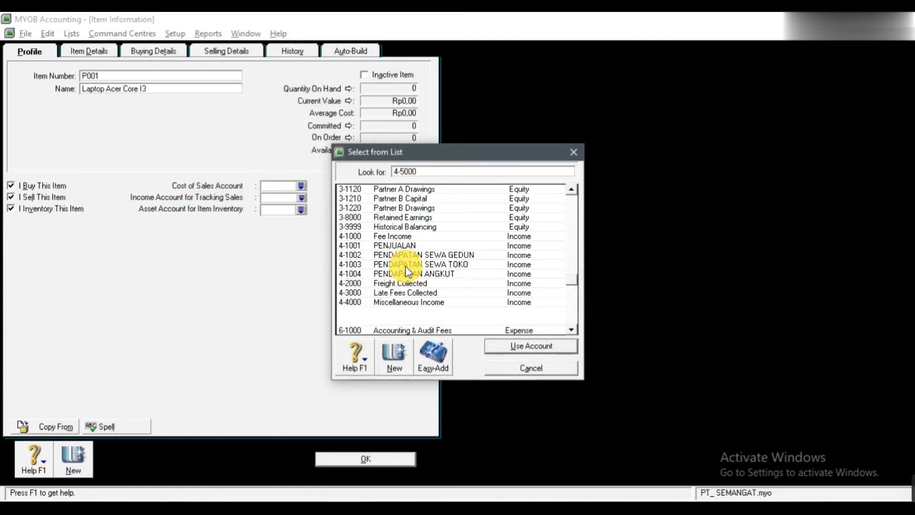
{"action": "key", "text": "Up"}
{"action": "key", "text": "Up"}
{"action": "key", "text": "Up"}
{"action": "key", "text": "Up"}
{"action": "key", "text": "Up"}
{"action": "key", "text": "Up"}
{"action": "key", "text": "Up"}
{"action": "key", "text": "Up"}
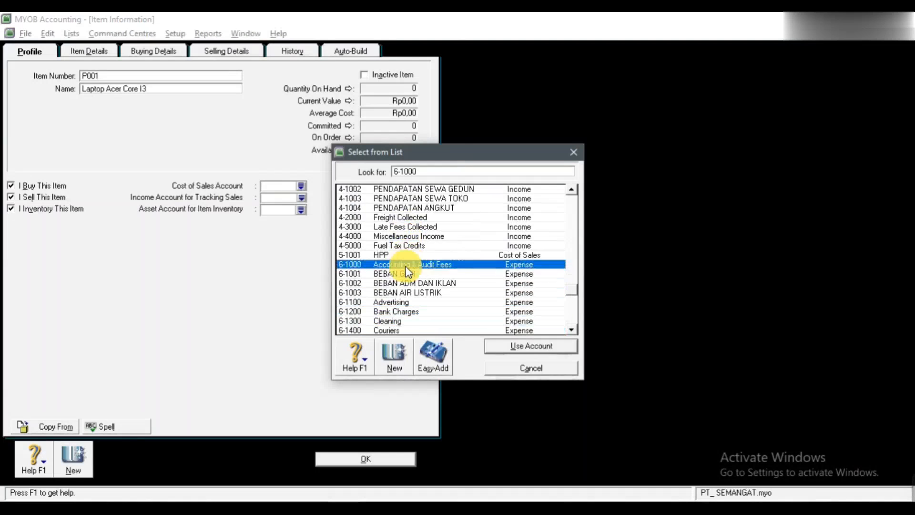
{"action": "left_click", "coordinate": [515, 346]}
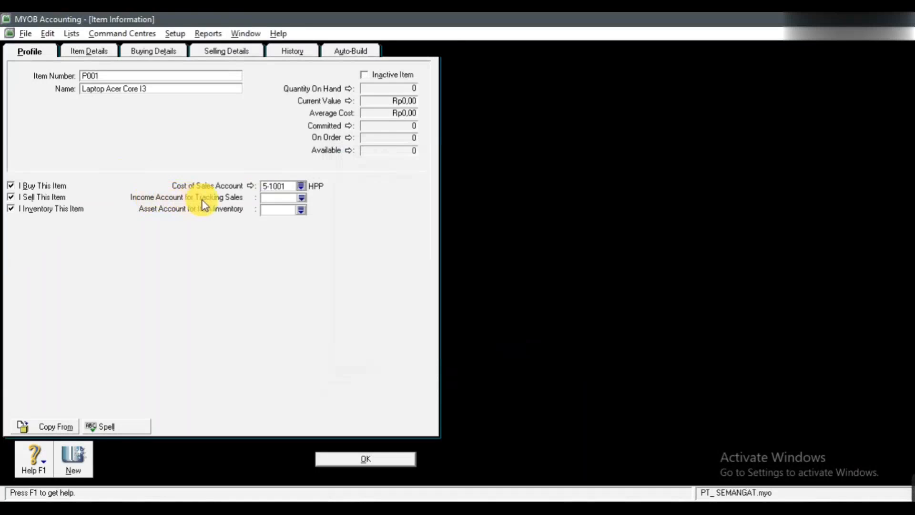
- Set P001's income account for tracking sales to 4-1001 PENJUALAN and its inventory asset account to 1-1006 PERSEDIAAN BD
{"action": "left_click", "coordinate": [301, 199]}
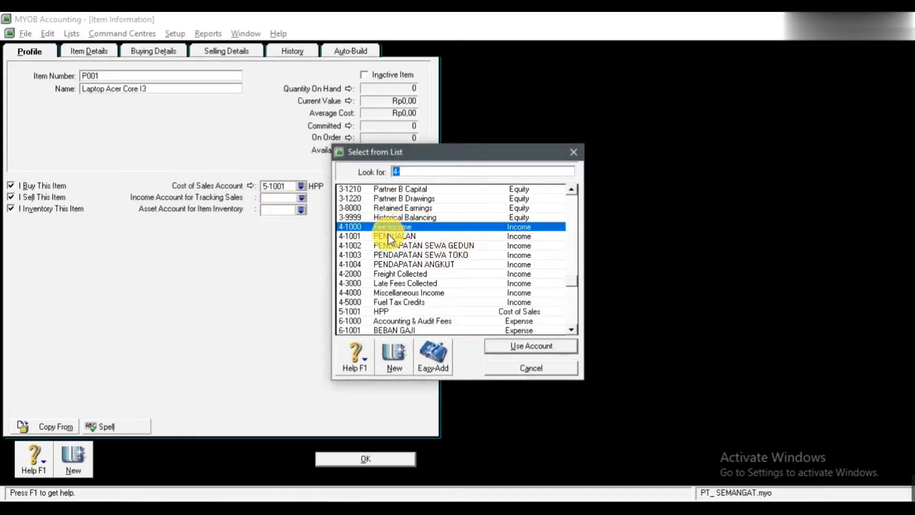
{"action": "left_click", "coordinate": [403, 235]}
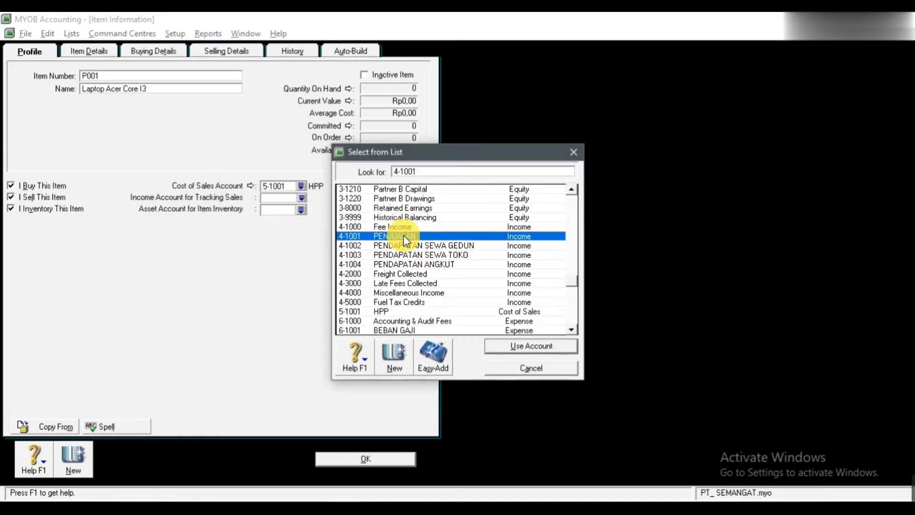
{"action": "left_click", "coordinate": [527, 345]}
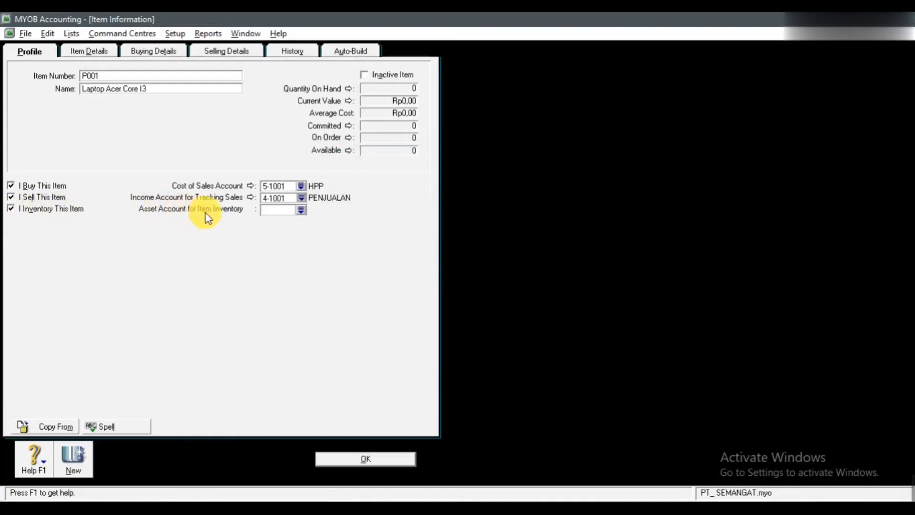
{"action": "left_click", "coordinate": [301, 210]}
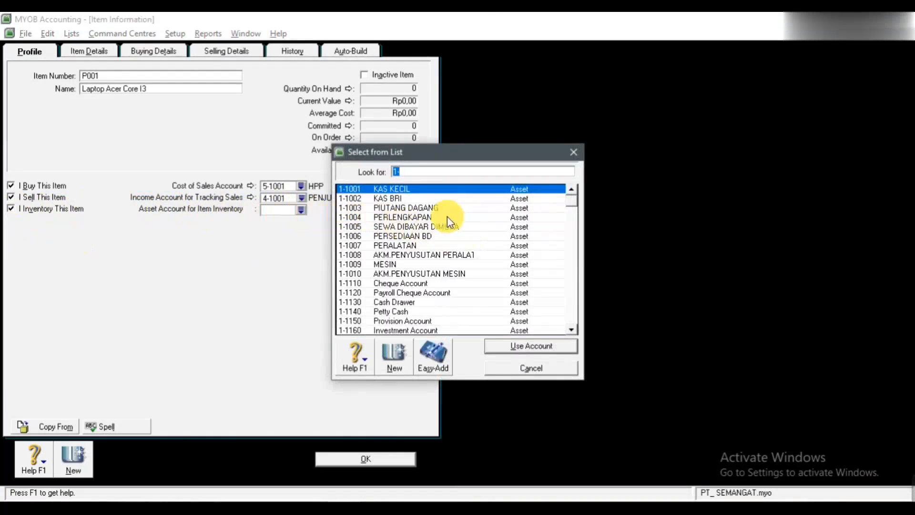
{"action": "left_click", "coordinate": [405, 236]}
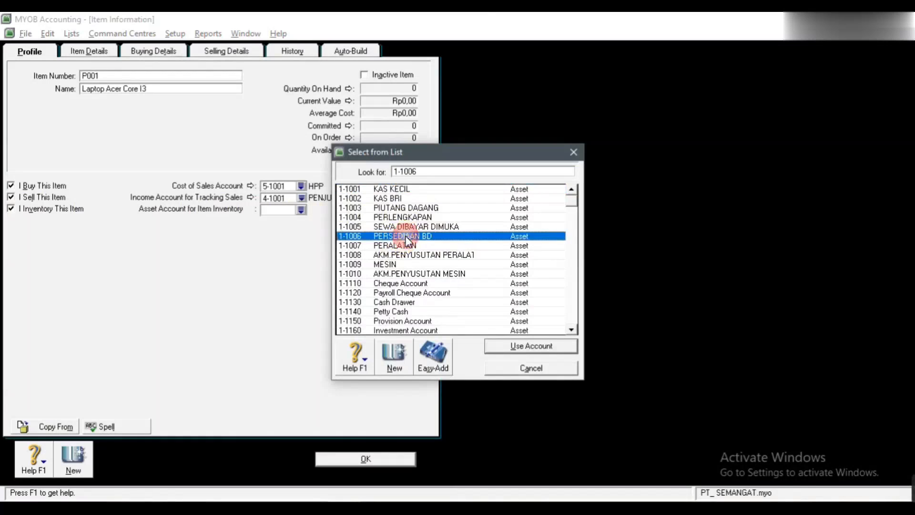
{"action": "left_click", "coordinate": [517, 348]}
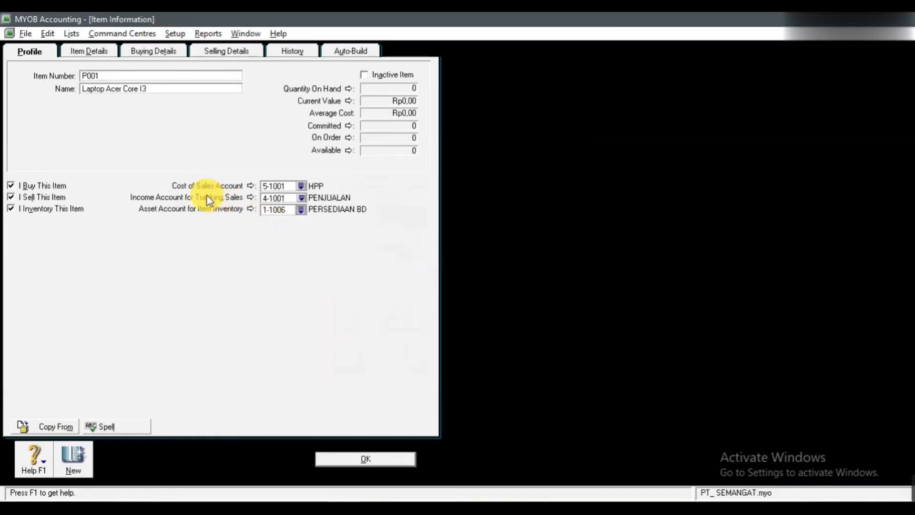
- Set the Tax Code When Bought of item P001 to N-T (Not Reportable)
{"action": "left_click", "coordinate": [149, 53]}
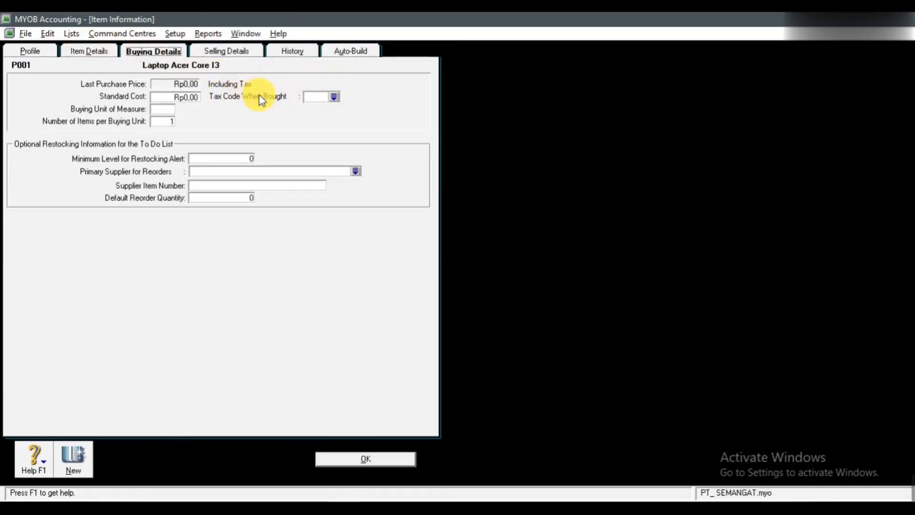
{"action": "left_click", "coordinate": [333, 97]}
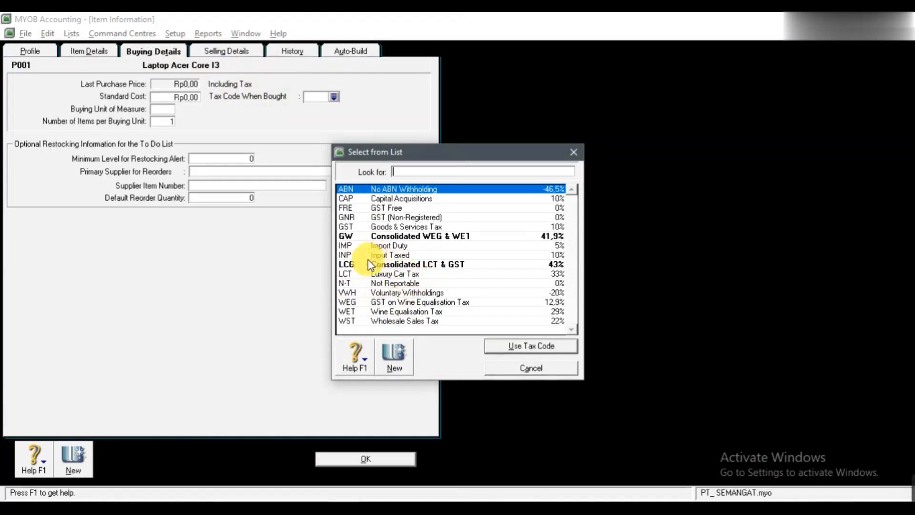
{"action": "left_click", "coordinate": [387, 284]}
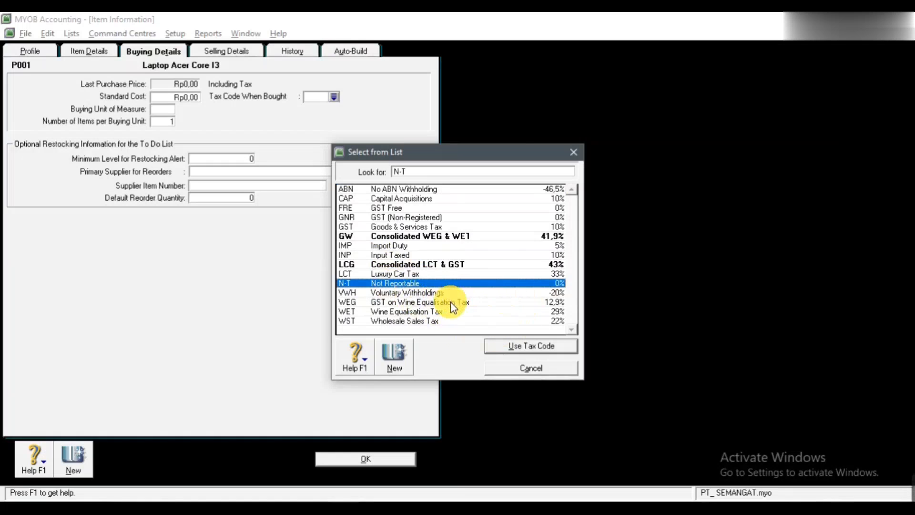
{"action": "left_click", "coordinate": [515, 349]}
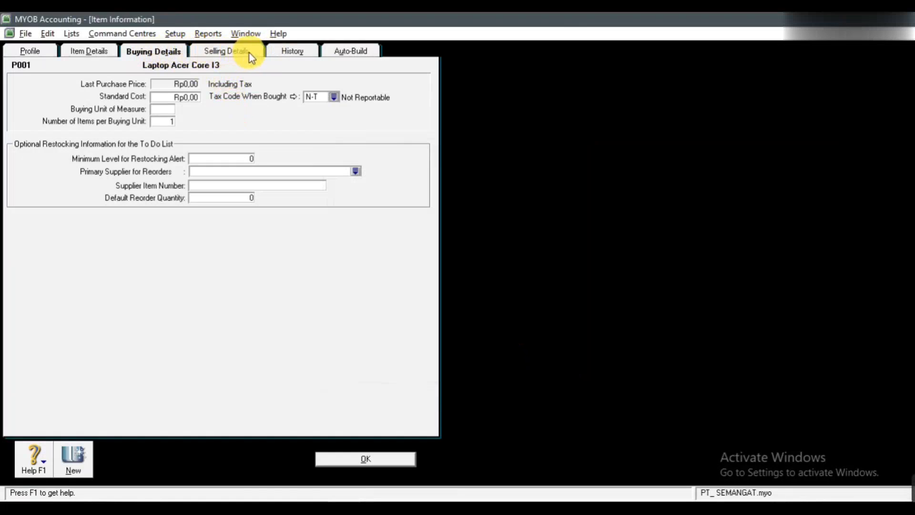
- Set the Tax Code When Sold of item P001 to N-T (Not Reportable) and save the item
{"action": "left_click", "coordinate": [219, 52]}
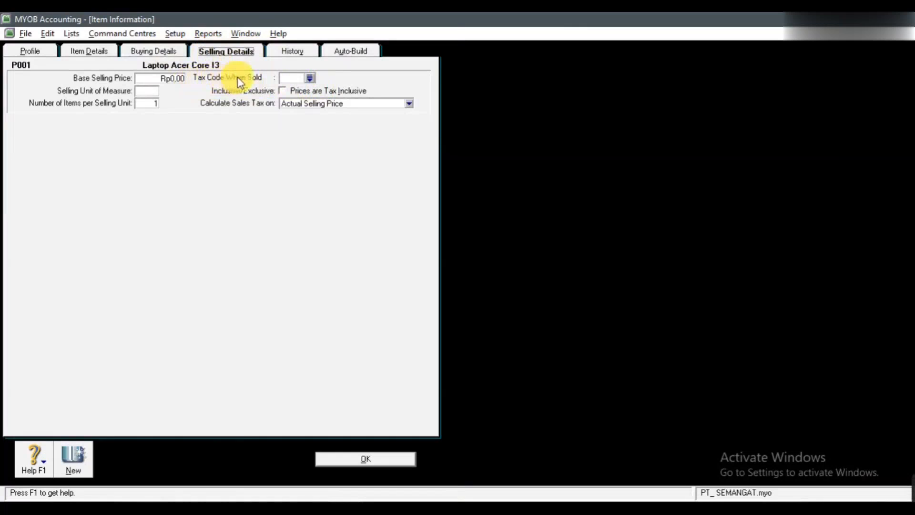
{"action": "left_click", "coordinate": [310, 78]}
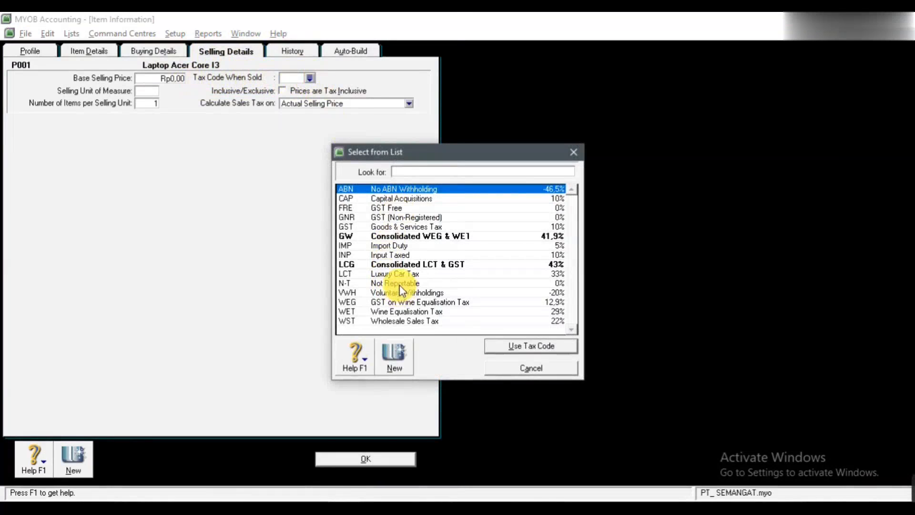
{"action": "type", "text": "N-T"}
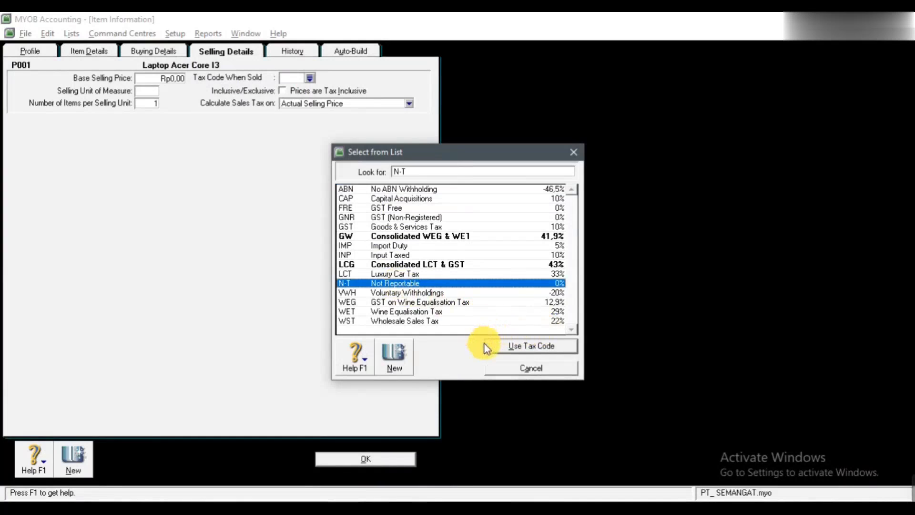
{"action": "left_click", "coordinate": [519, 347]}
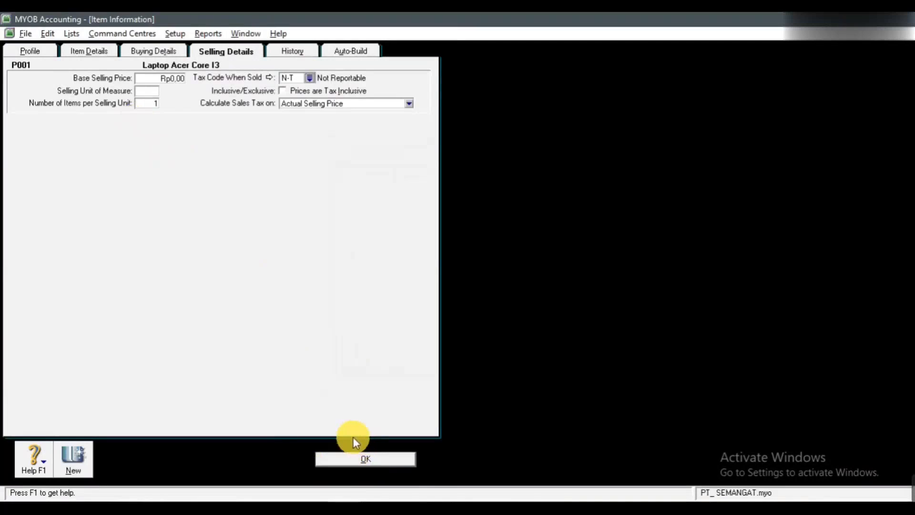
{"action": "left_click", "coordinate": [337, 459]}
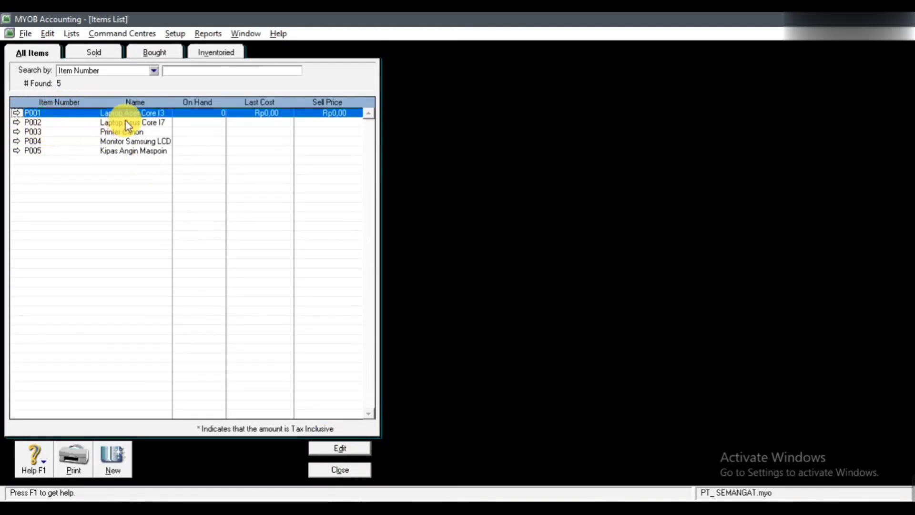
- Open item P002 Laptop Asus Core I7 and mark it as bought, sold and inventoried
{"action": "left_click", "coordinate": [18, 122]}
{"action": "left_click", "coordinate": [10, 185]}
{"action": "left_click", "coordinate": [14, 198]}
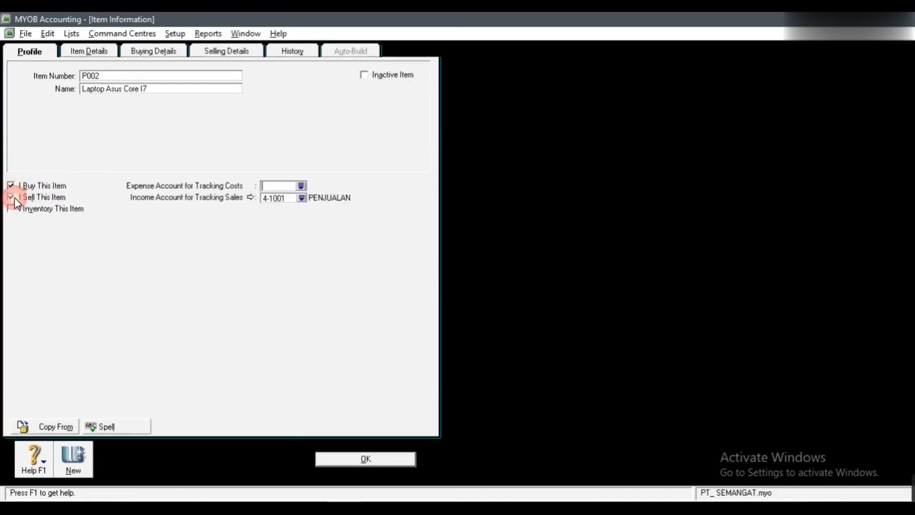
{"action": "left_click", "coordinate": [14, 209]}
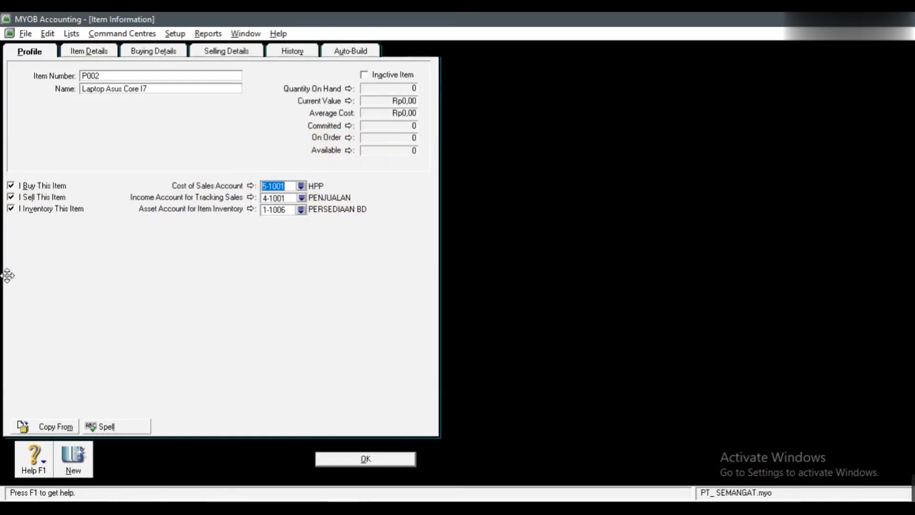
- Check the buying and selling tax codes of item P002 and save the item, dismissing the spelling check
{"action": "left_click", "coordinate": [159, 55]}
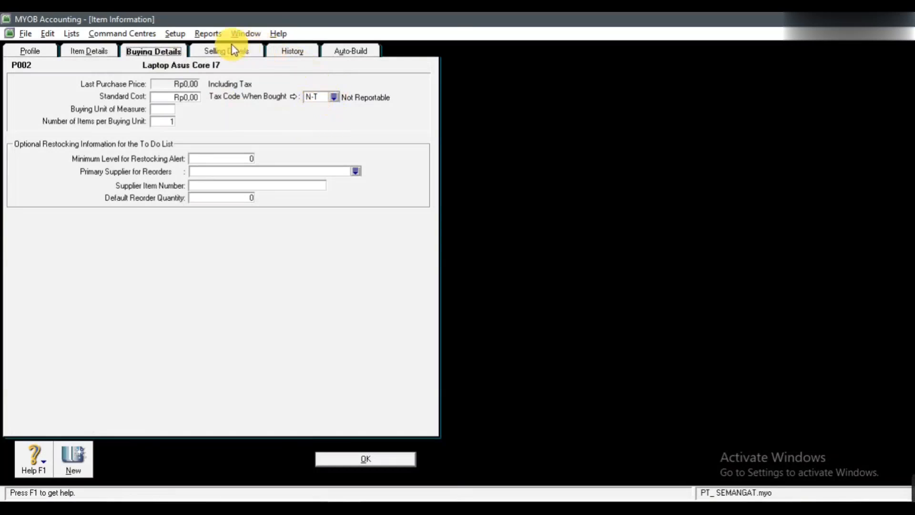
{"action": "left_click", "coordinate": [222, 53]}
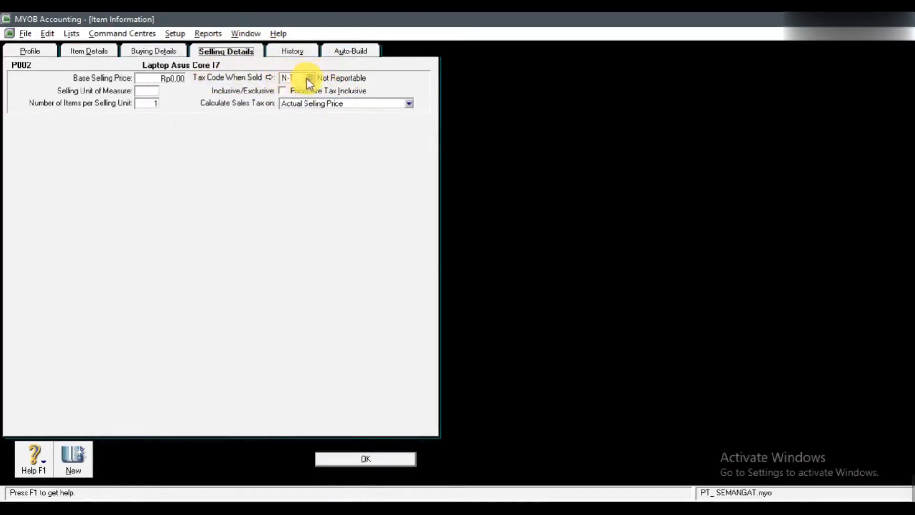
{"action": "left_click", "coordinate": [332, 461]}
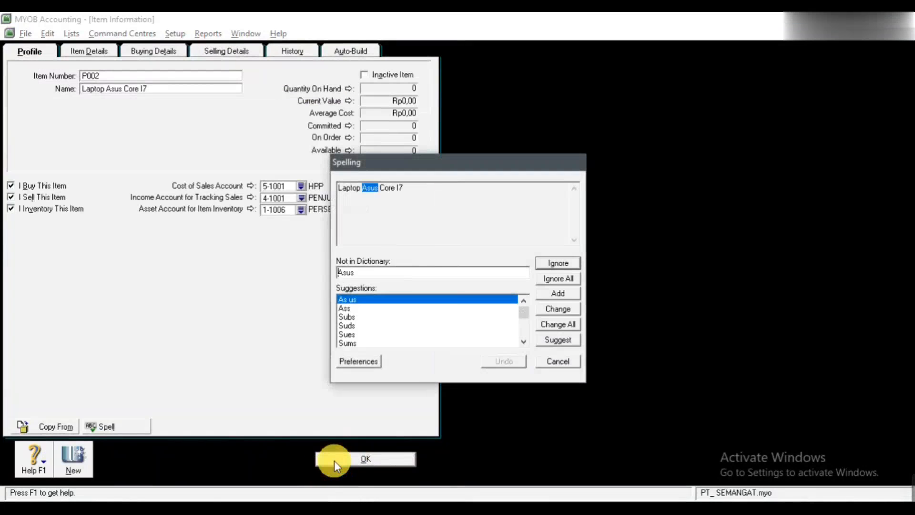
{"action": "left_click", "coordinate": [558, 362]}
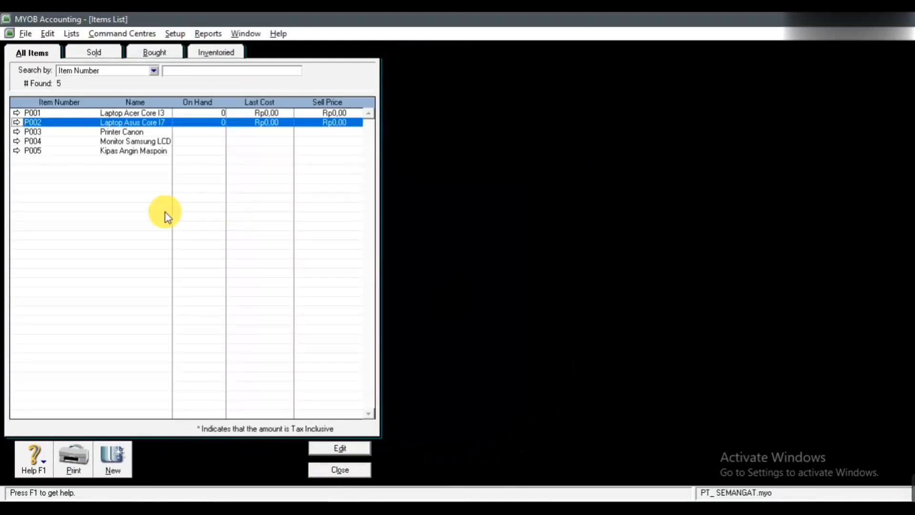
- Mark item P003 Printer Canon as bought, sold and inventoried, and save the item
{"action": "left_click", "coordinate": [18, 132]}
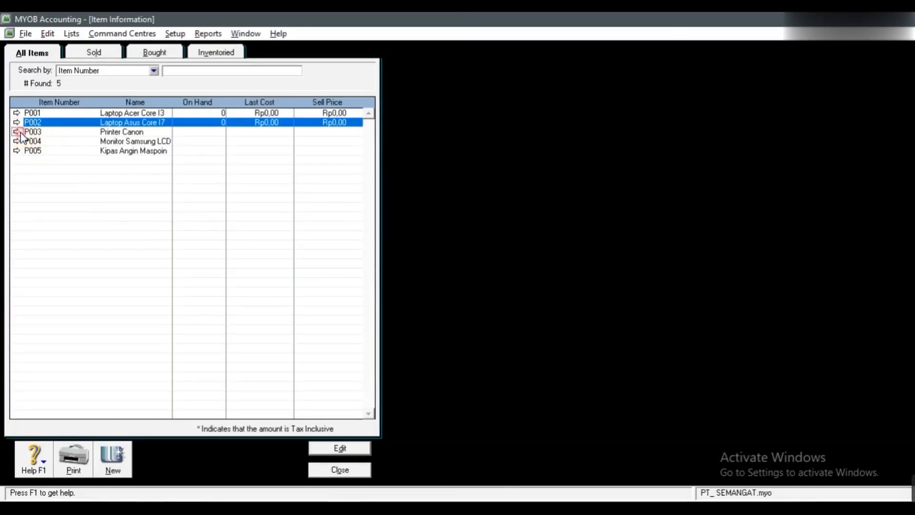
{"action": "left_click", "coordinate": [12, 186]}
{"action": "left_click", "coordinate": [11, 198]}
{"action": "left_click", "coordinate": [12, 210]}
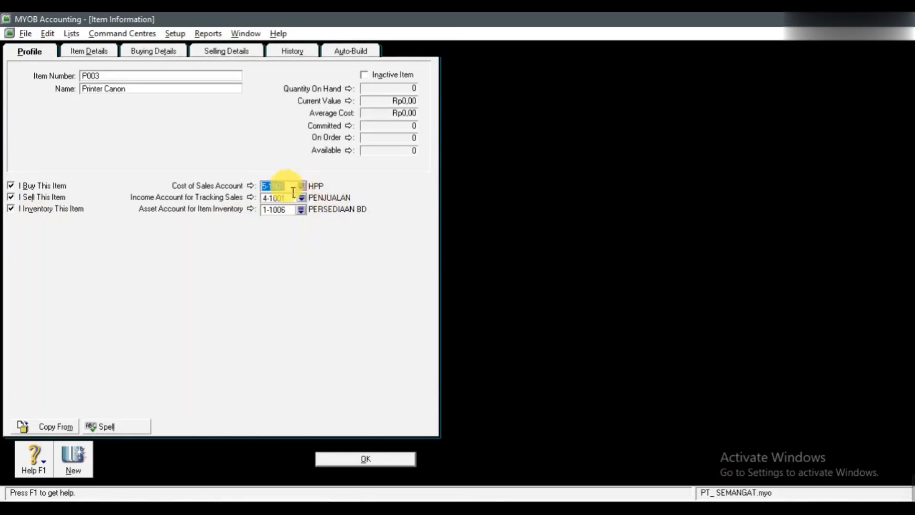
{"action": "left_click", "coordinate": [337, 458]}
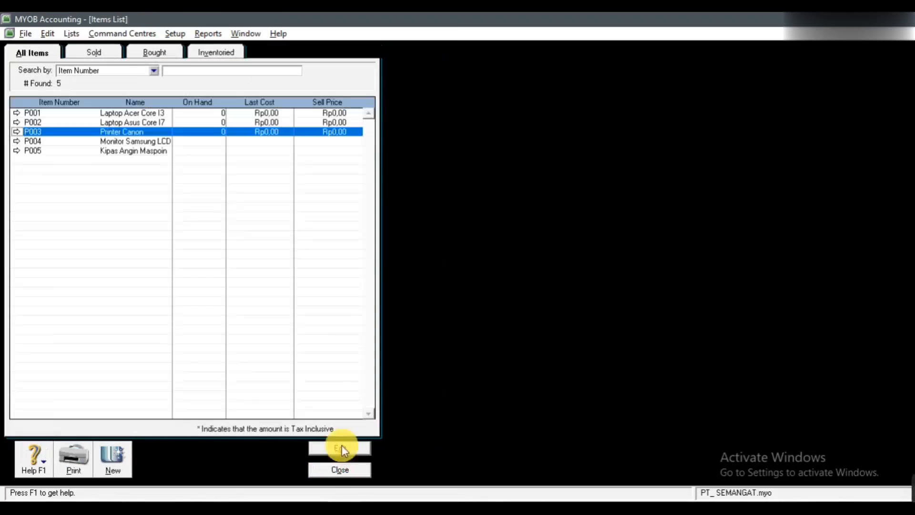
- Mark item P004 Monitor Samsung LCD 24 Inch as bought, sold and inventoried, and save it, dismissing the spelling check
{"action": "double_click", "coordinate": [19, 142]}
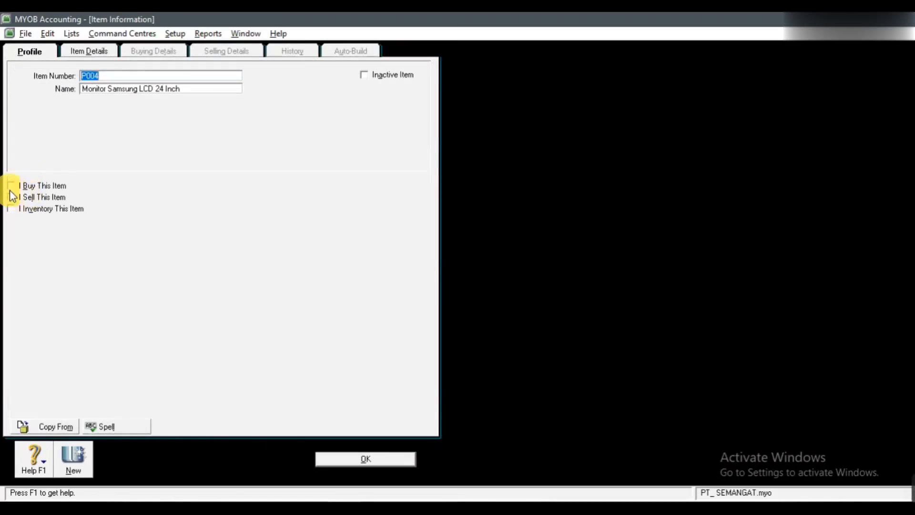
{"action": "left_click", "coordinate": [11, 186]}
{"action": "left_click", "coordinate": [10, 197]}
{"action": "left_click", "coordinate": [10, 208]}
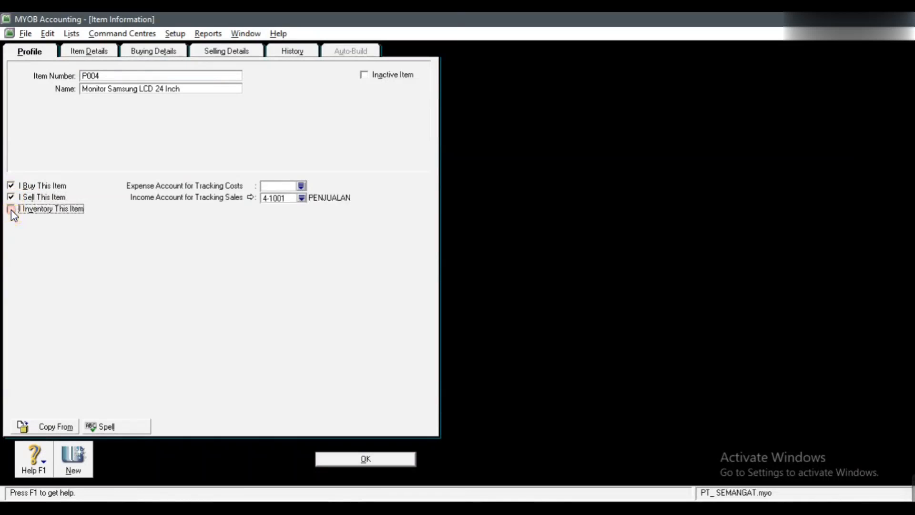
{"action": "left_click", "coordinate": [333, 457]}
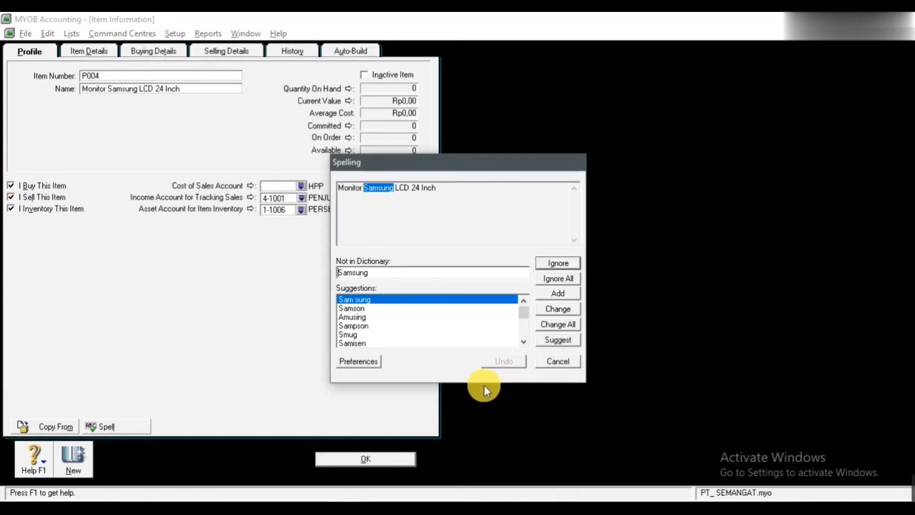
{"action": "left_click", "coordinate": [561, 362]}
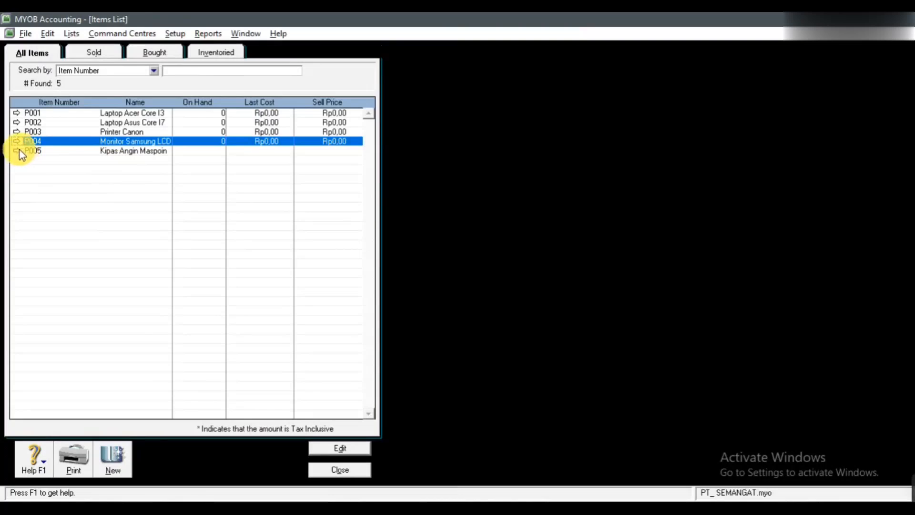
- Mark item P005 Kipas Angin Maspoin as bought, sold and inventoried, save it without spelling changes, and close the items list
{"action": "left_click", "coordinate": [16, 151]}
{"action": "left_click", "coordinate": [10, 187]}
{"action": "left_click", "coordinate": [12, 197]}
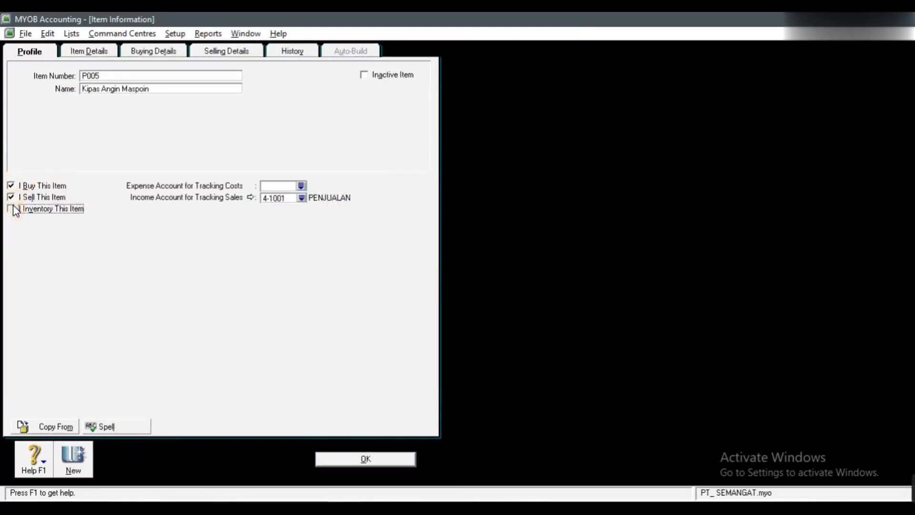
{"action": "left_click", "coordinate": [11, 208]}
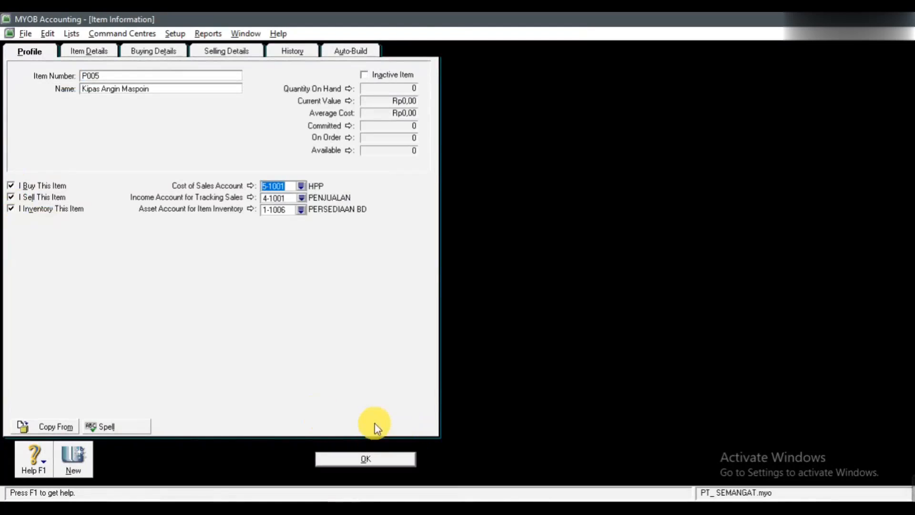
{"action": "left_click", "coordinate": [342, 457]}
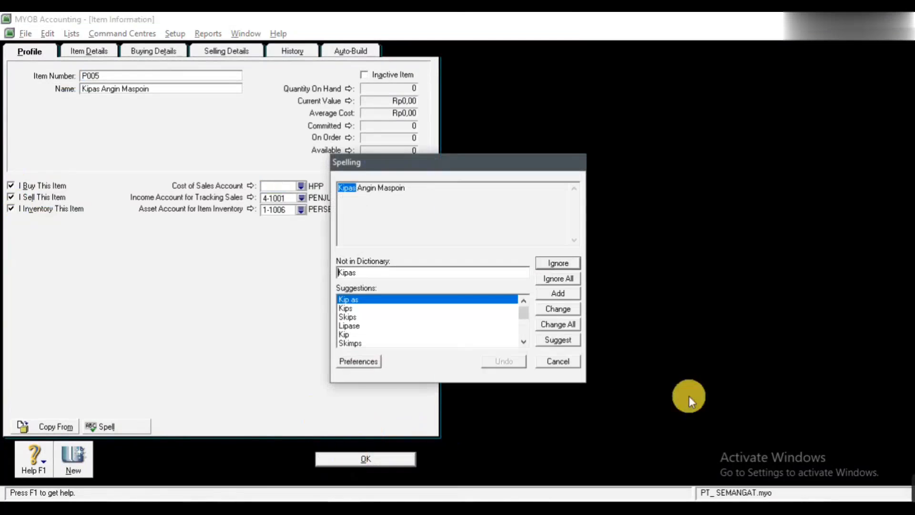
{"action": "left_click", "coordinate": [566, 365]}
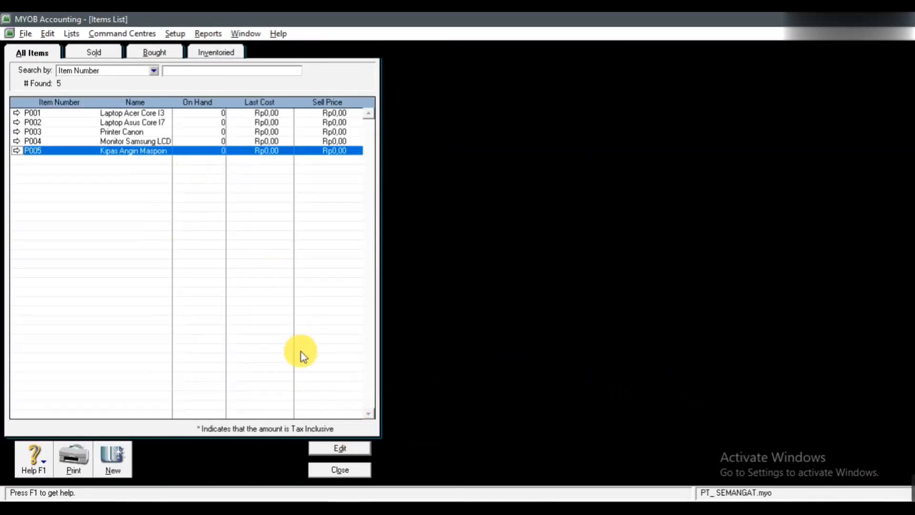
{"action": "left_click", "coordinate": [325, 471]}
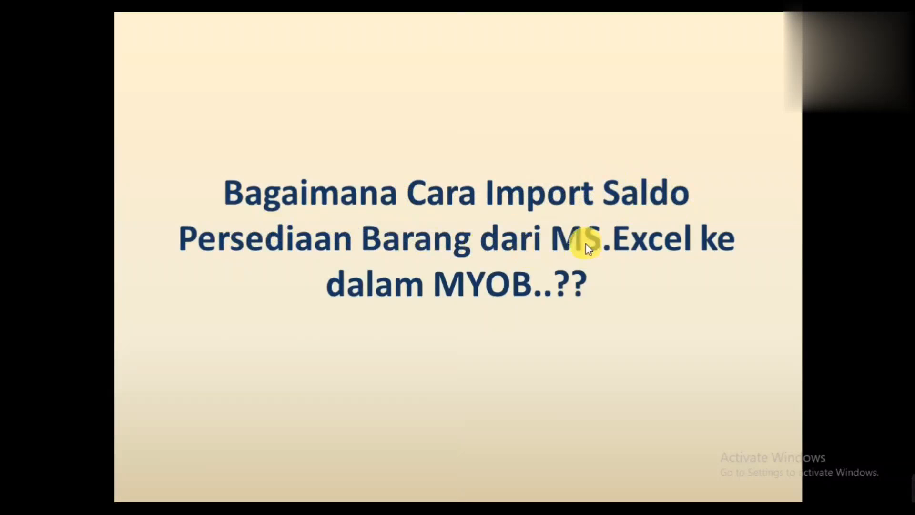
- Switch to the MYOB-13 workbook in Excel and set up a copy on Local Disk (C:) named DATA SALDO PERSEDIAAN
{"action": "key", "text": "alt+Tab"}
{"action": "key", "text": "alt+Tab"}
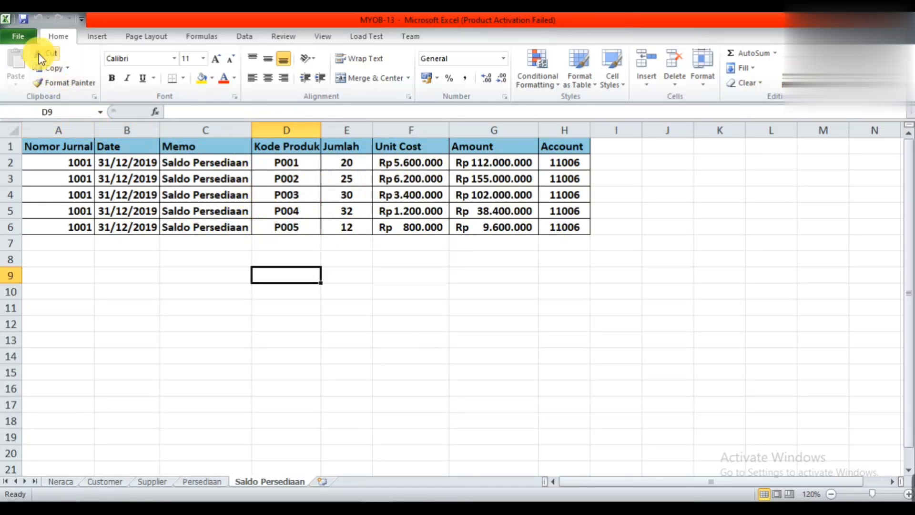
{"action": "left_click", "coordinate": [20, 37]}
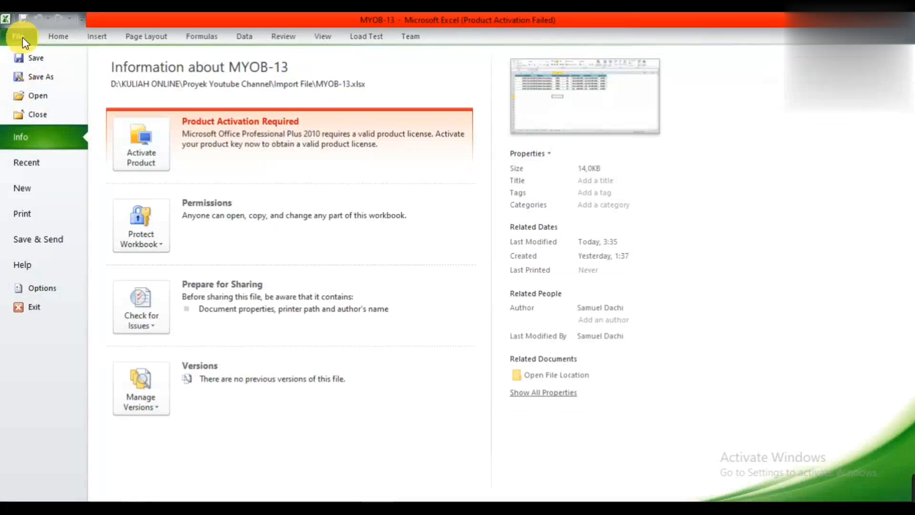
{"action": "left_click", "coordinate": [41, 76]}
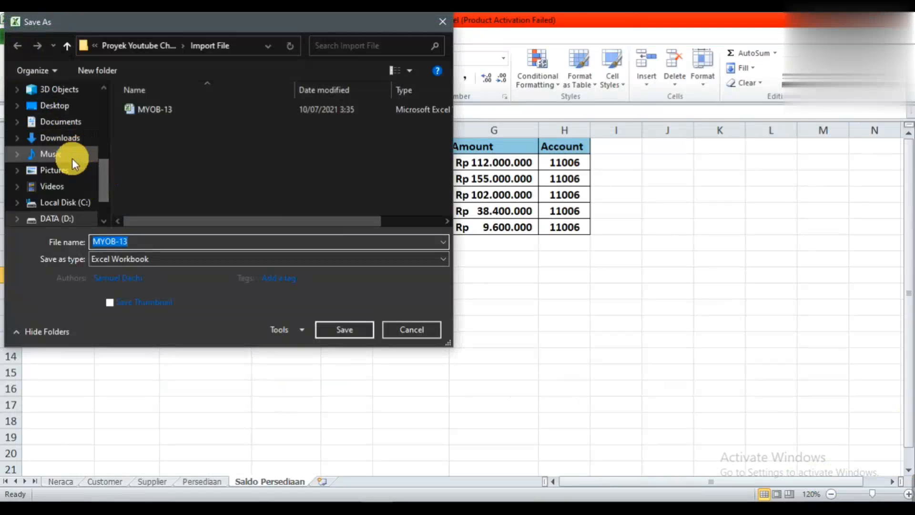
{"action": "left_click", "coordinate": [69, 203]}
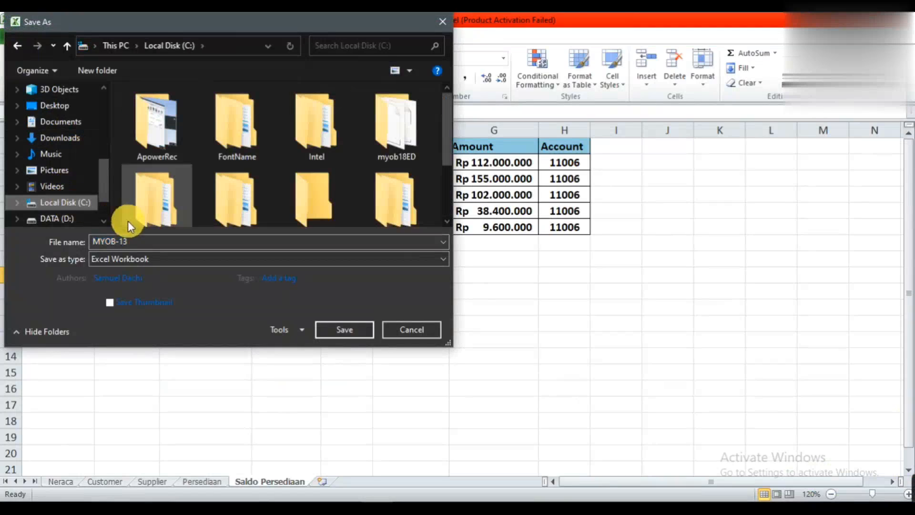
{"action": "double_click", "coordinate": [153, 242]}
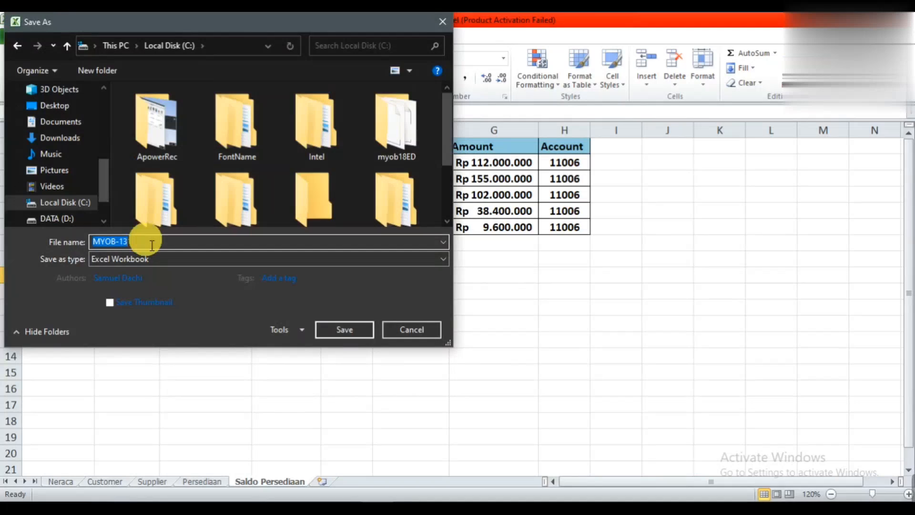
{"action": "type", "text": "DATA SALD"}
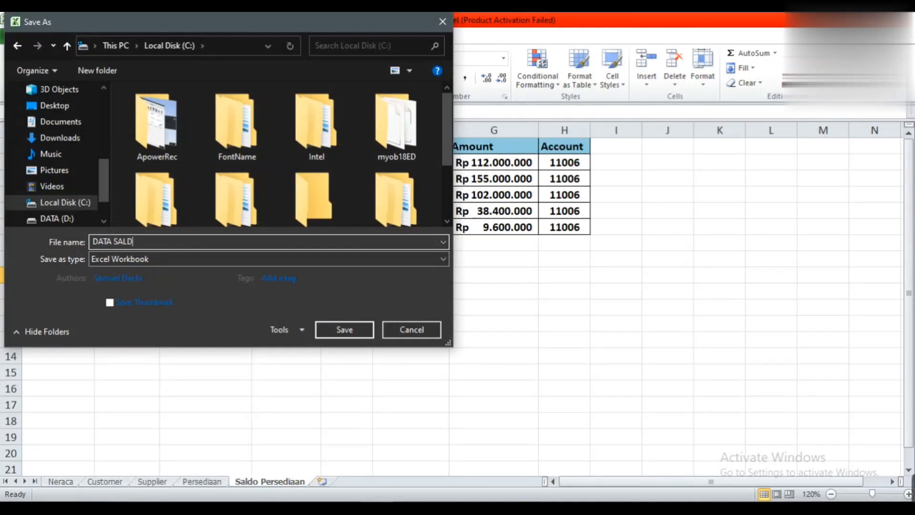
{"action": "type", "text": "IAAN"}
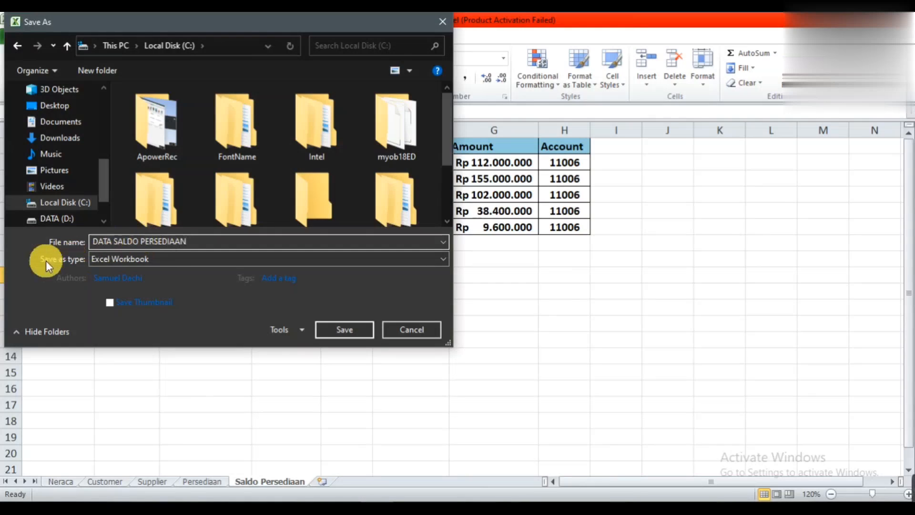
- Save only the active inventory balance sheet as Text (Tab delimited), keeping that format despite incompatible features
{"action": "left_click", "coordinate": [114, 257]}
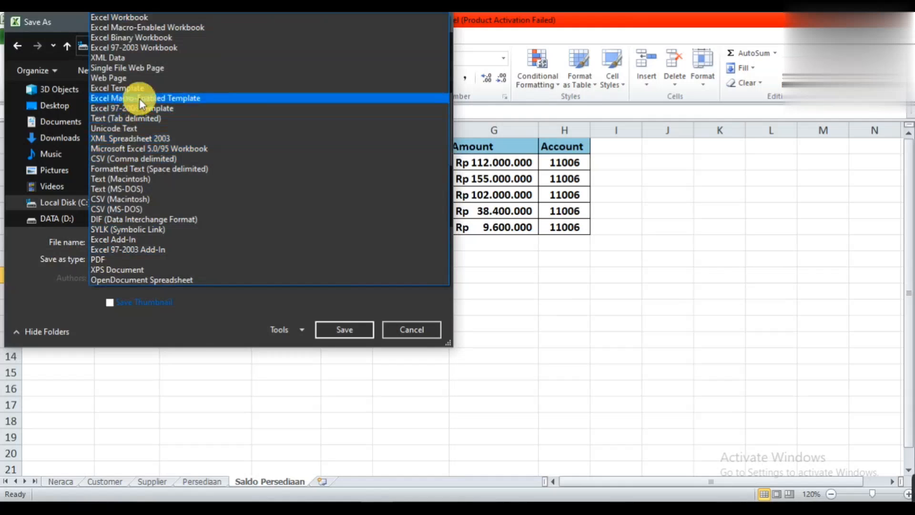
{"action": "left_click", "coordinate": [113, 118]}
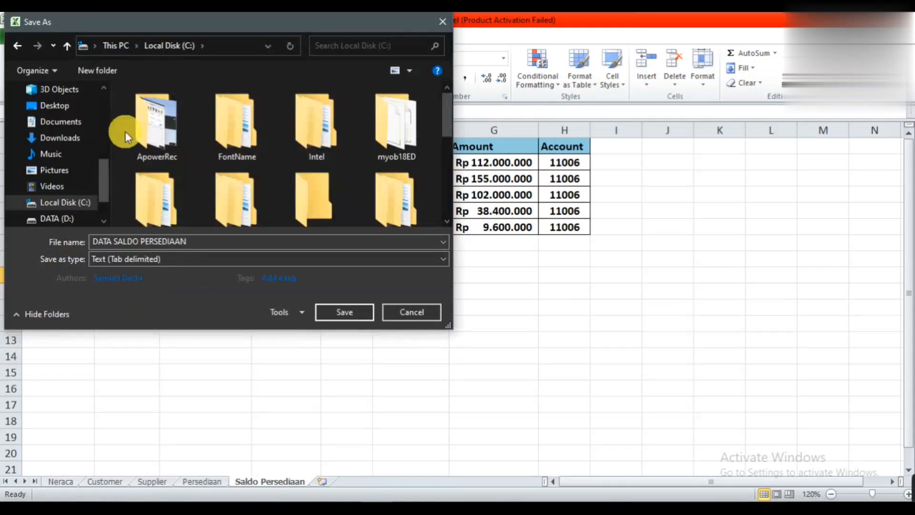
{"action": "left_click", "coordinate": [344, 312]}
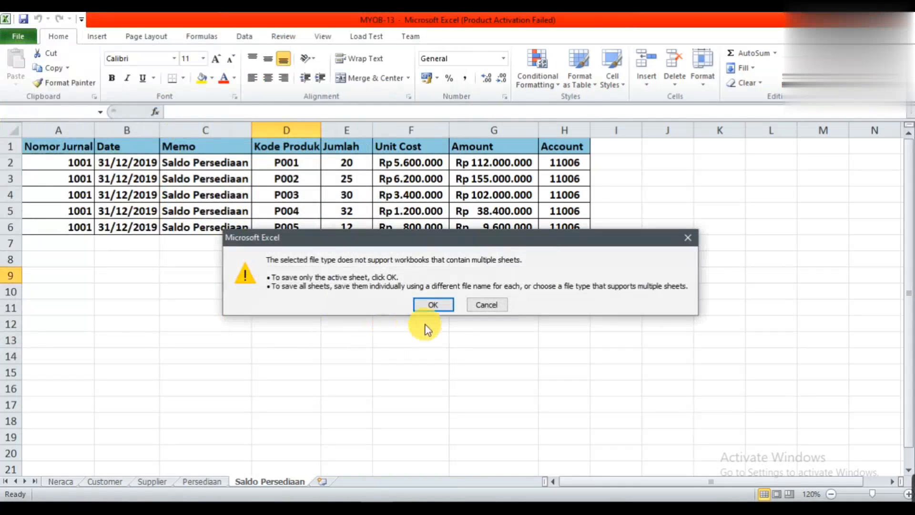
{"action": "left_click", "coordinate": [424, 300]}
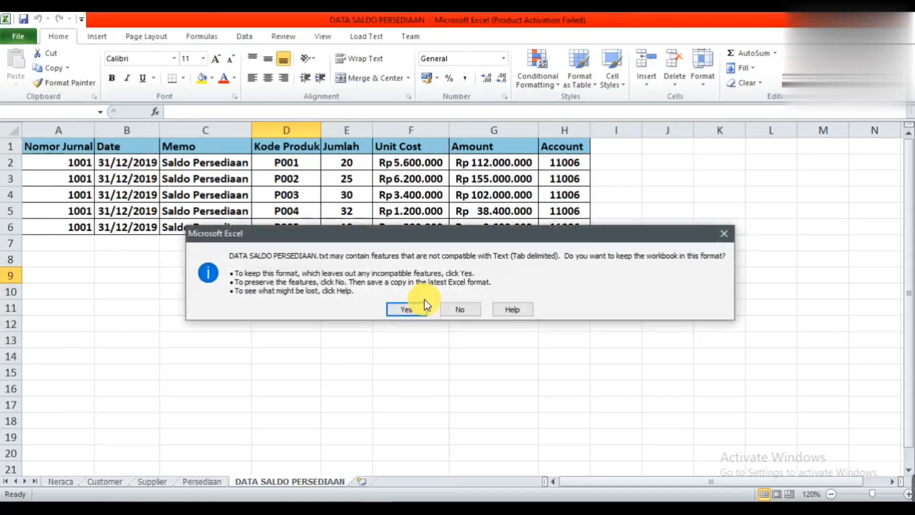
{"action": "left_click", "coordinate": [404, 309]}
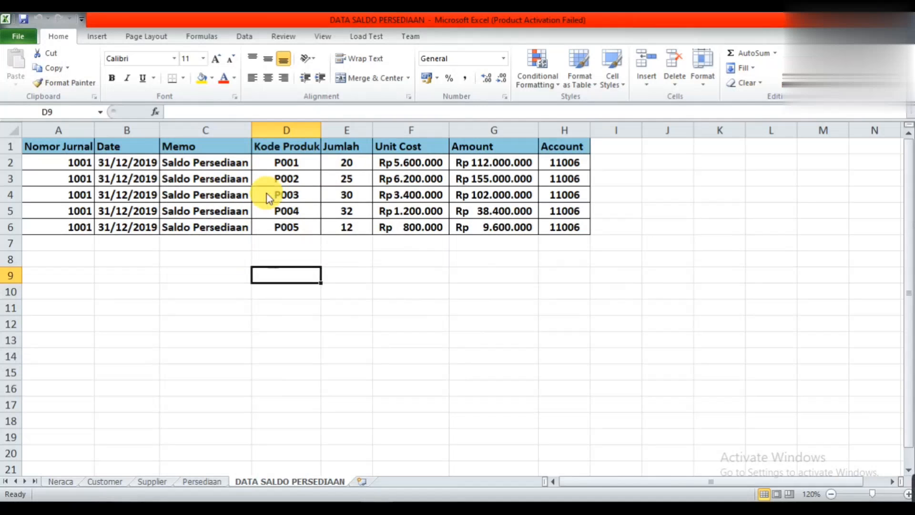
- Close Excel, saving the changes to DATA SALDO PERSEDIAAN.txt in its text format
{"action": "key", "text": "alt+F4"}
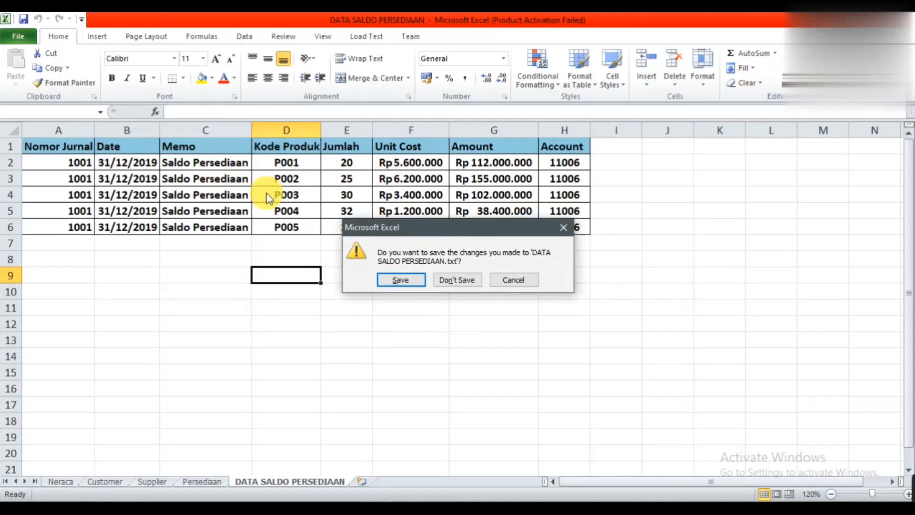
{"action": "key", "text": "Return"}
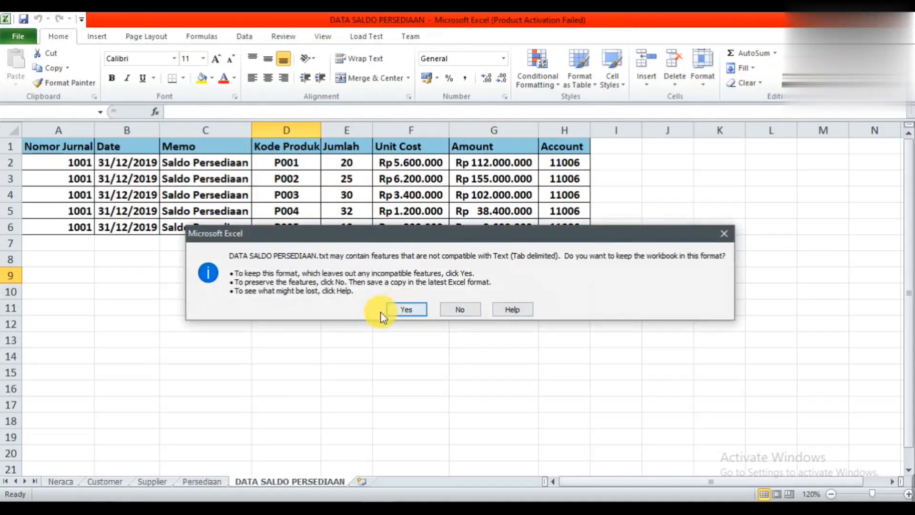
{"action": "left_click", "coordinate": [404, 308]}
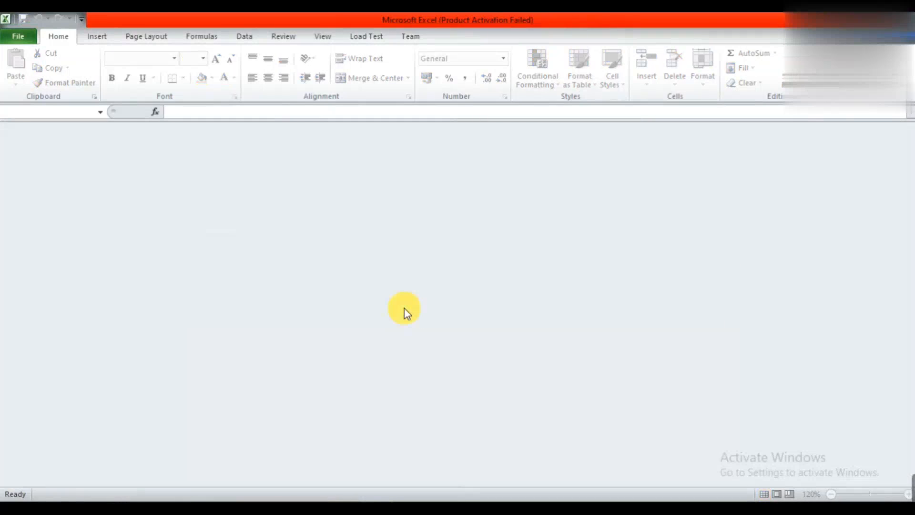
- Switch to MYOB Accounting, review the on-hand quantities in the items list, and close the list
{"action": "key", "text": "alt+Tab"}
{"action": "key", "text": "Tab"}
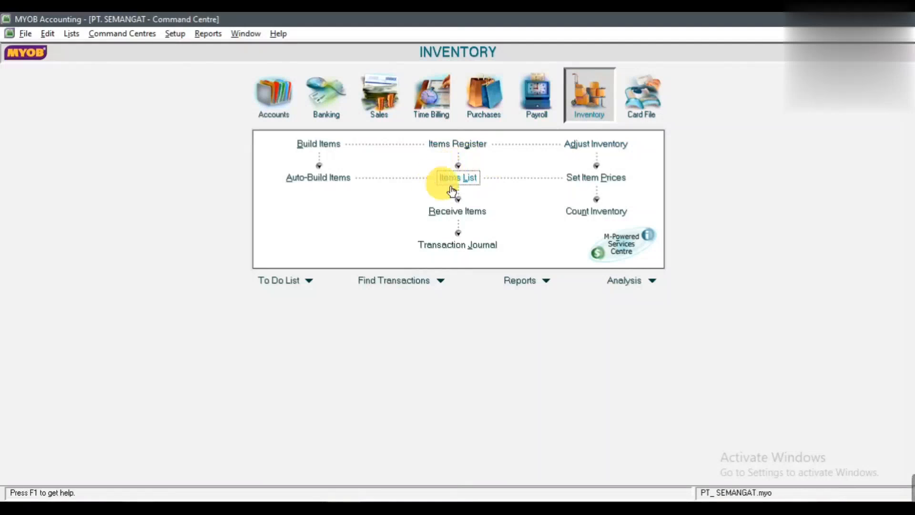
{"action": "left_click", "coordinate": [470, 181]}
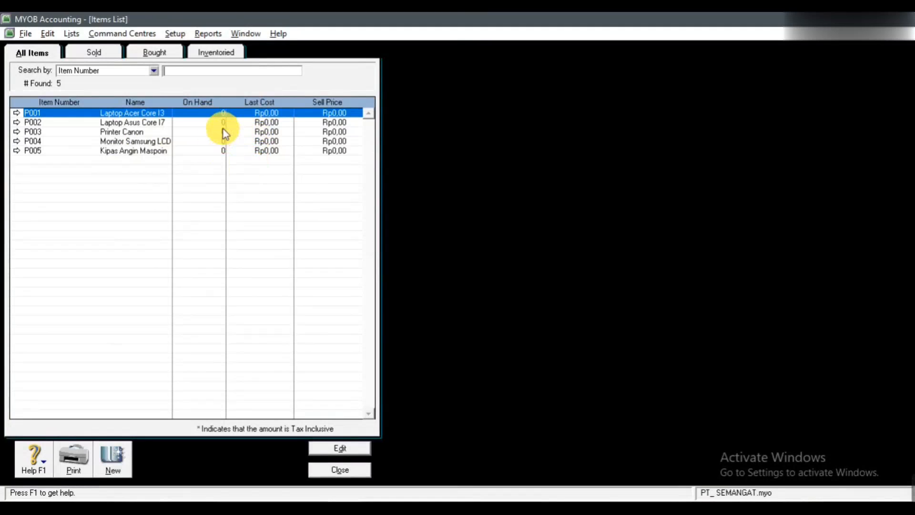
{"action": "left_click", "coordinate": [344, 471]}
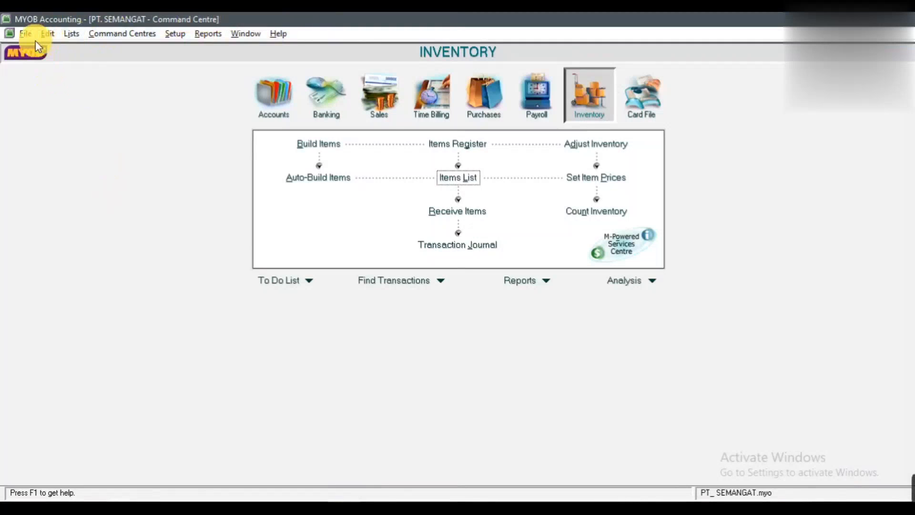
- Start an Inventory Adjustments data import with the Tab-delimited file format and continue to the file selection
{"action": "left_click", "coordinate": [25, 33]}
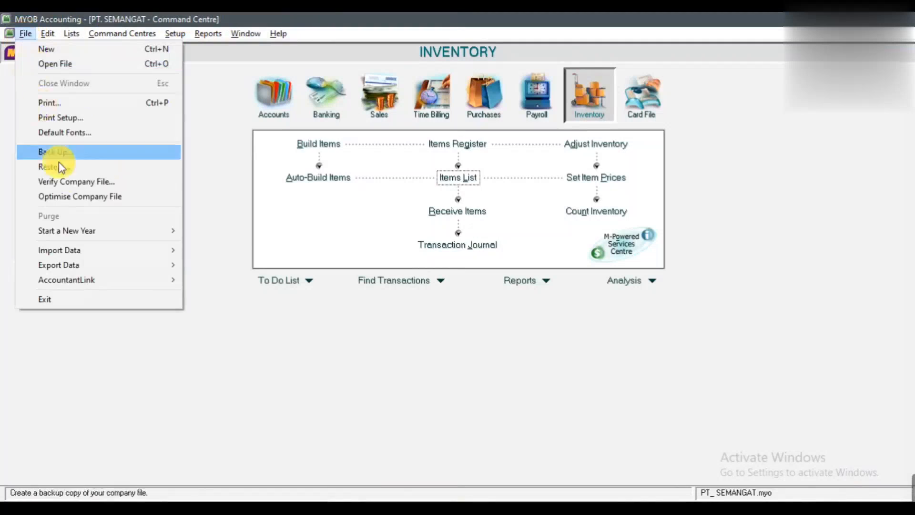
{"action": "mouse_move", "coordinate": [83, 250]}
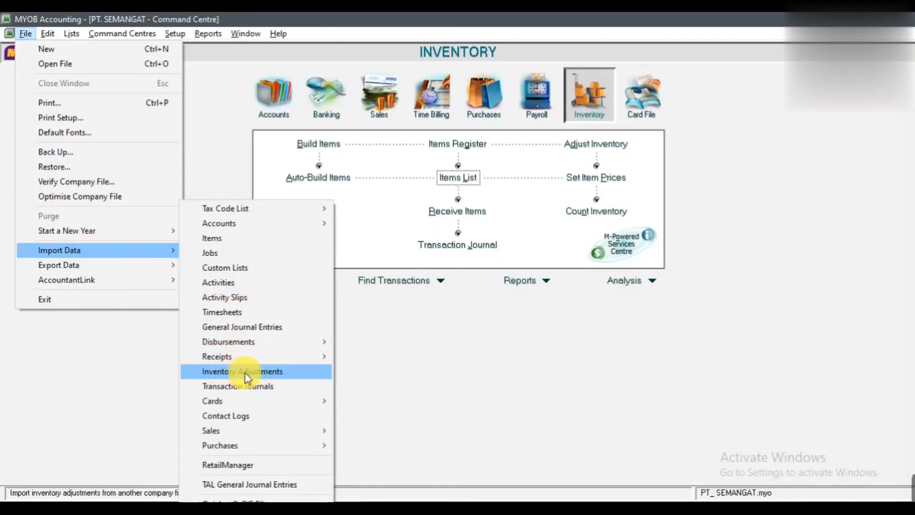
{"action": "left_click", "coordinate": [304, 373]}
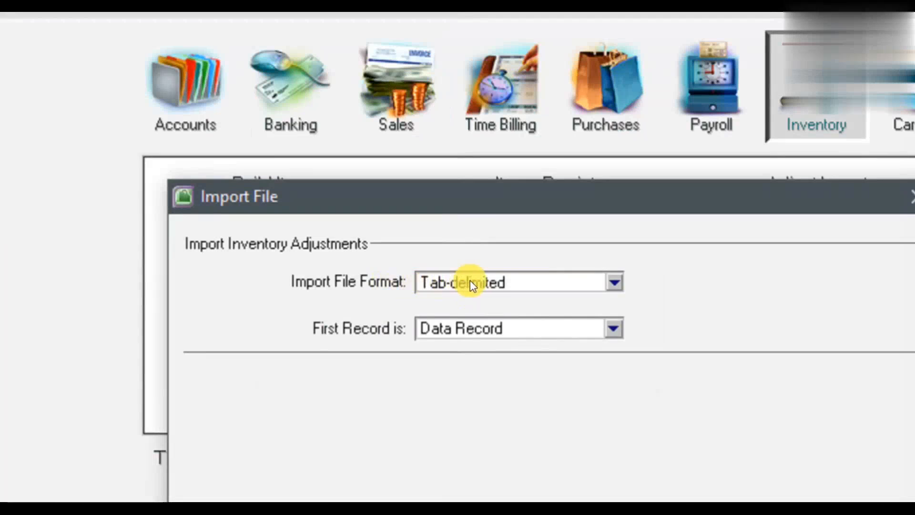
{"action": "left_click", "coordinate": [470, 284]}
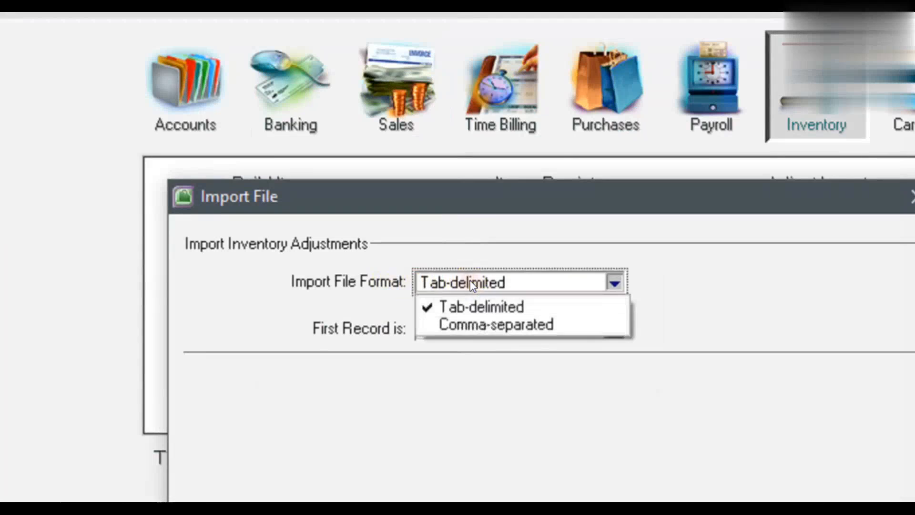
{"action": "left_click", "coordinate": [499, 306]}
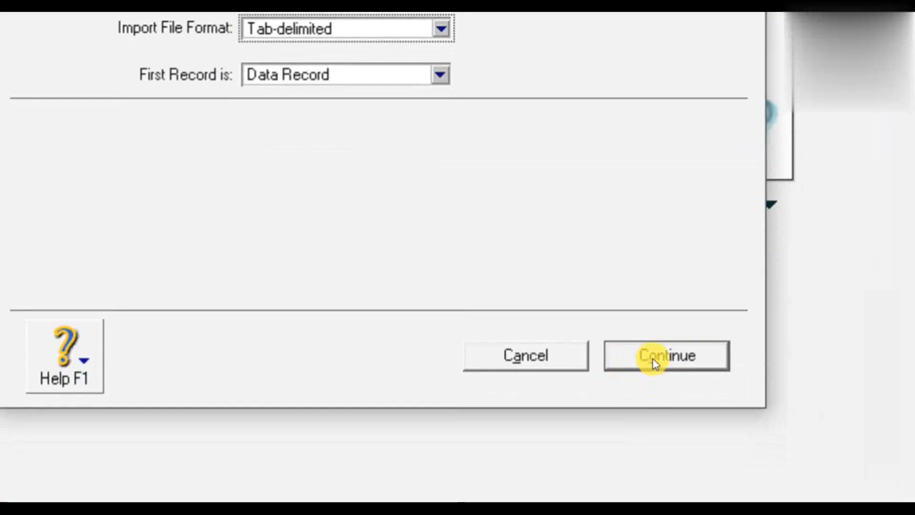
{"action": "left_click", "coordinate": [658, 364]}
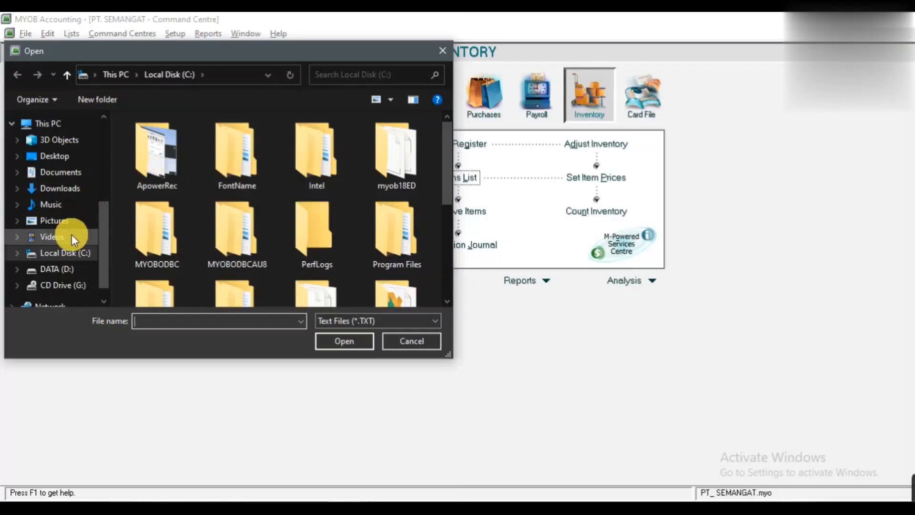
- Open the DATA SALDO PERSEDIAAN text file from Local Disk (C:) as the import source
{"action": "left_click", "coordinate": [78, 260]}
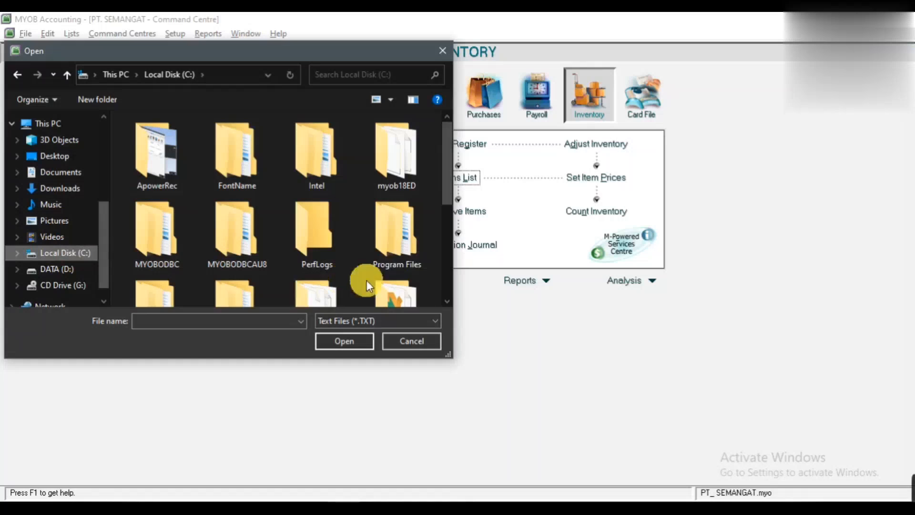
{"action": "left_click", "coordinate": [445, 282]}
{"action": "left_click", "coordinate": [445, 282]}
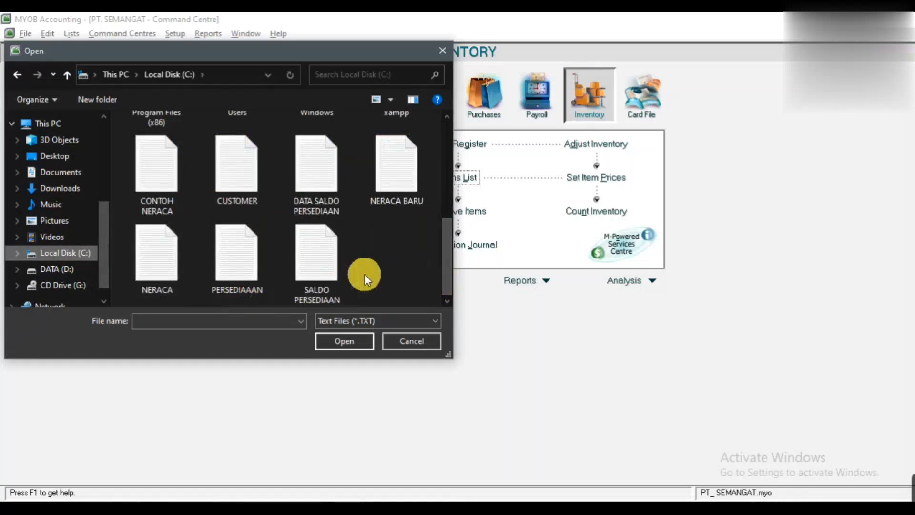
{"action": "left_click", "coordinate": [316, 182]}
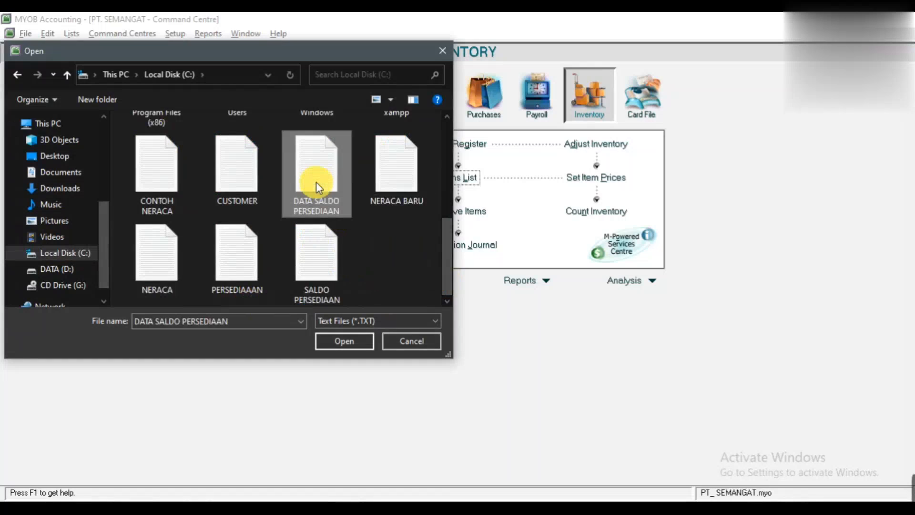
{"action": "left_click", "coordinate": [346, 339]}
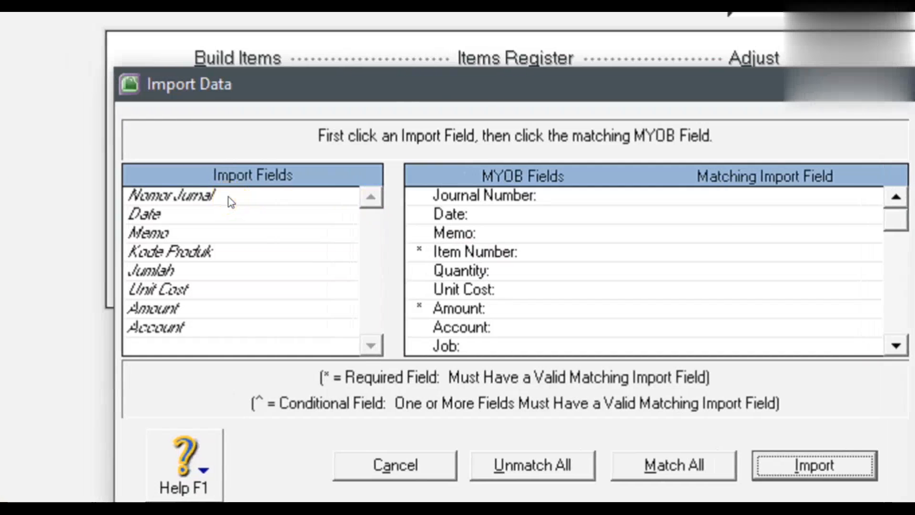
- Match Nomor Jurnal to Journal Number, Date to Date, Memo to Memo, and Kode Produk to Item Number
{"action": "left_click", "coordinate": [196, 197]}
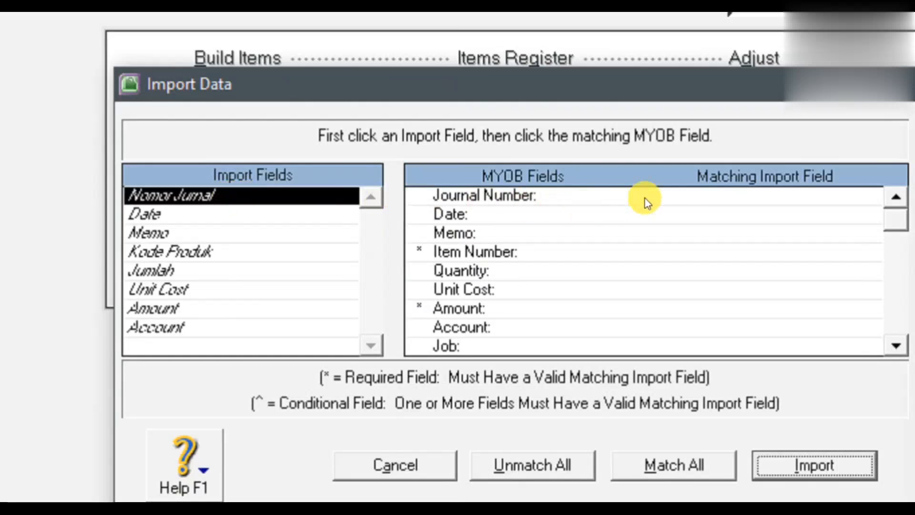
{"action": "left_click", "coordinate": [684, 196]}
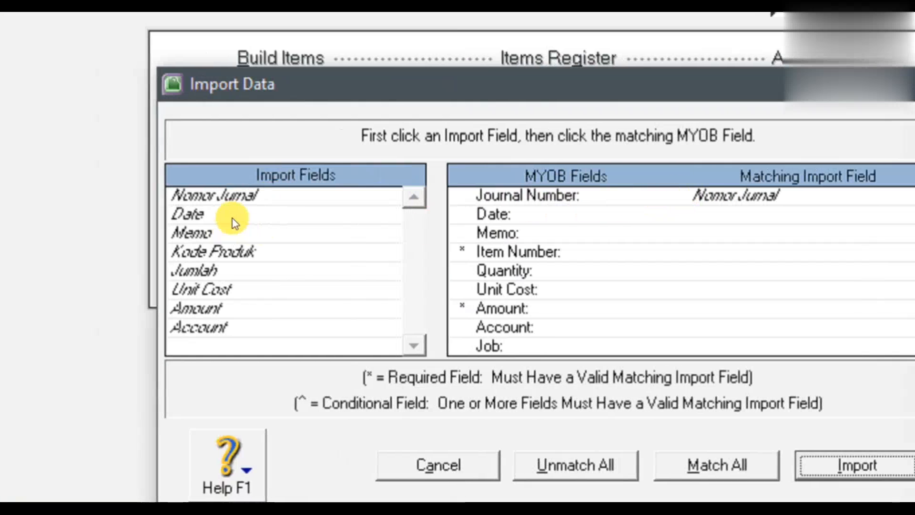
{"action": "left_click", "coordinate": [233, 218]}
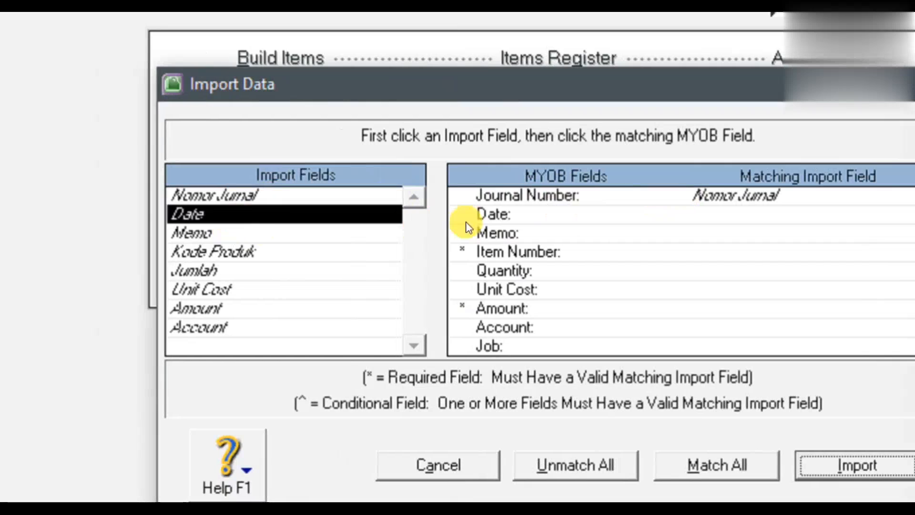
{"action": "left_click", "coordinate": [589, 214]}
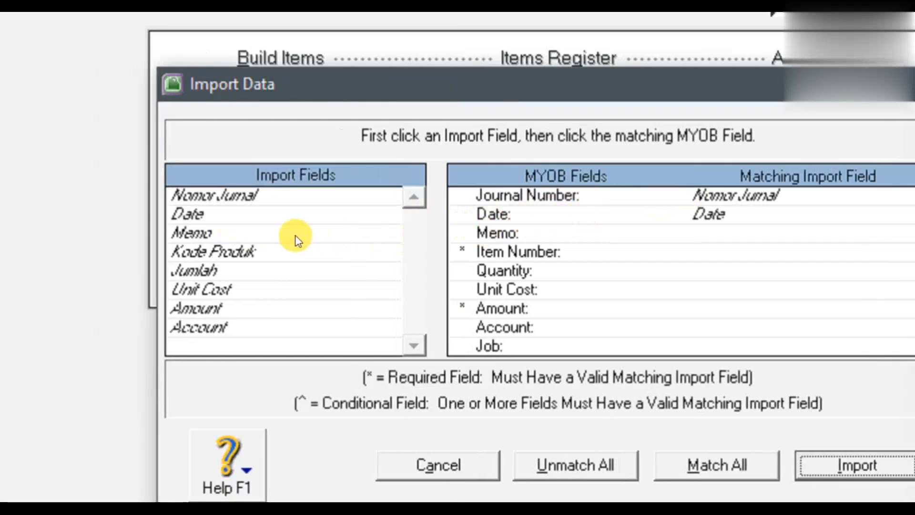
{"action": "left_click", "coordinate": [264, 231]}
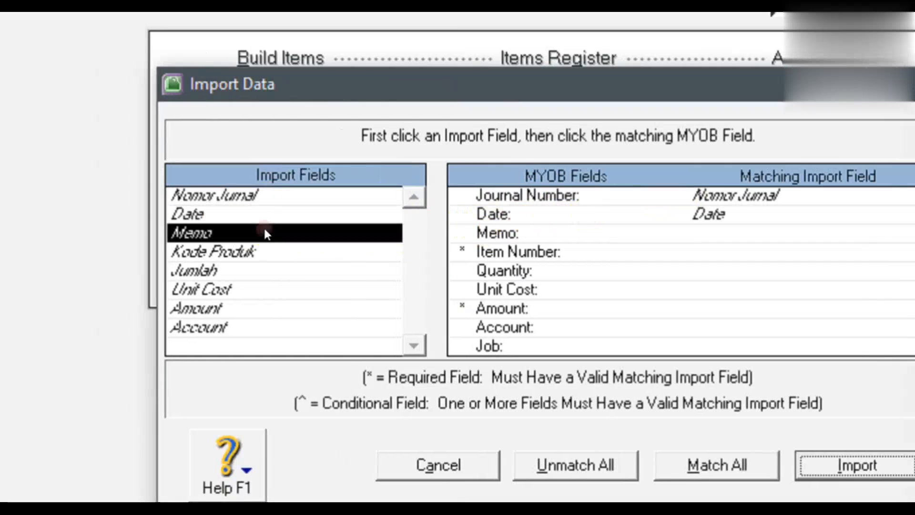
{"action": "left_click", "coordinate": [560, 234]}
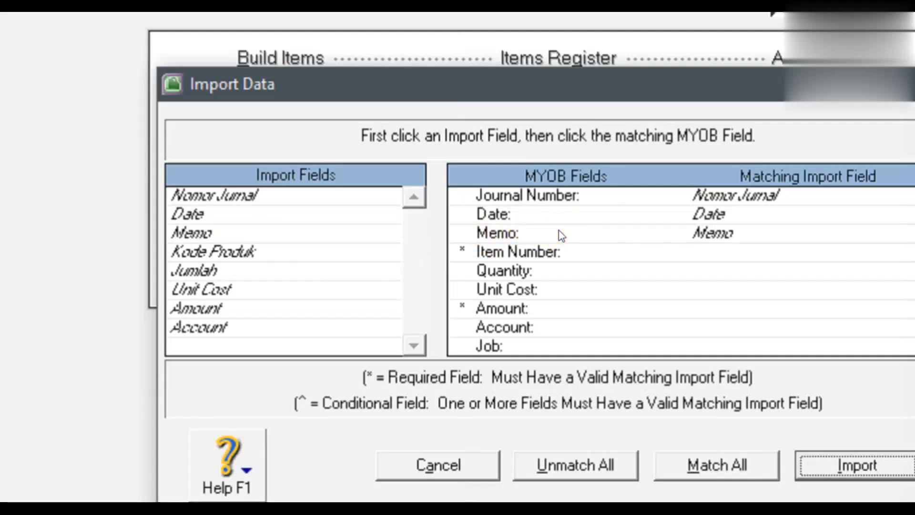
{"action": "left_click", "coordinate": [244, 256]}
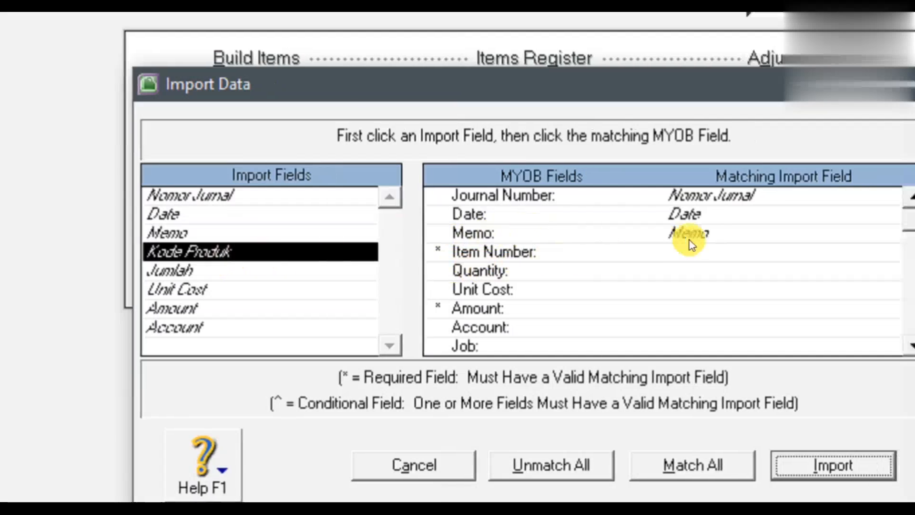
{"action": "left_click", "coordinate": [684, 247]}
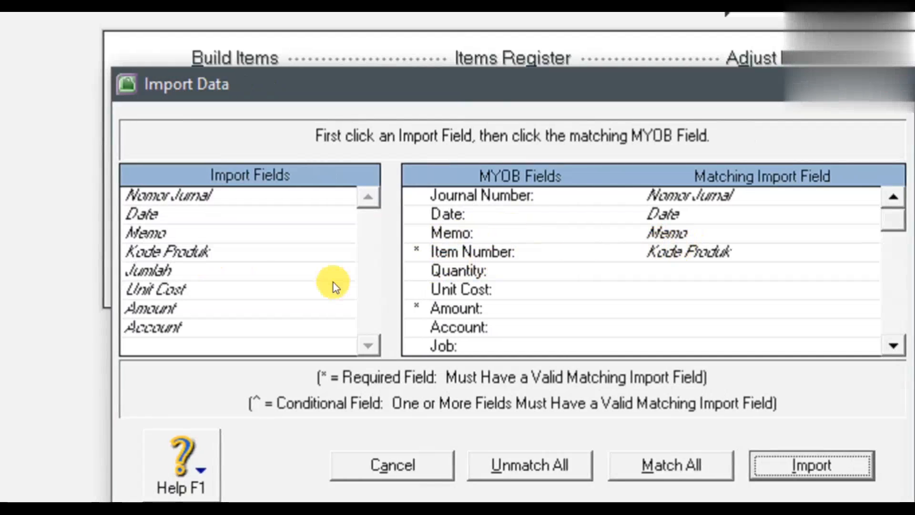
- Match Jumlah to Quantity and Unit Cost, Amount and Account to their namesake fields, and run the inventory adjustments import, dismissing its summary
{"action": "left_click", "coordinate": [207, 273]}
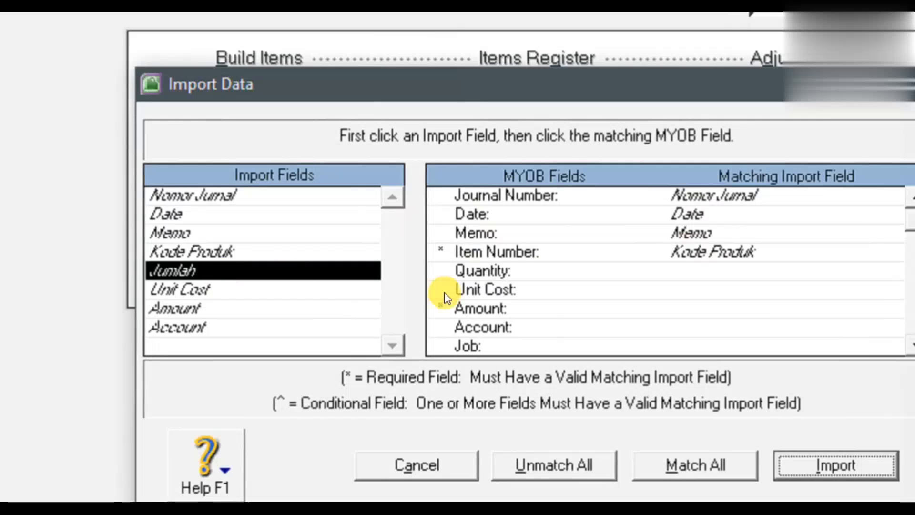
{"action": "left_click", "coordinate": [591, 272]}
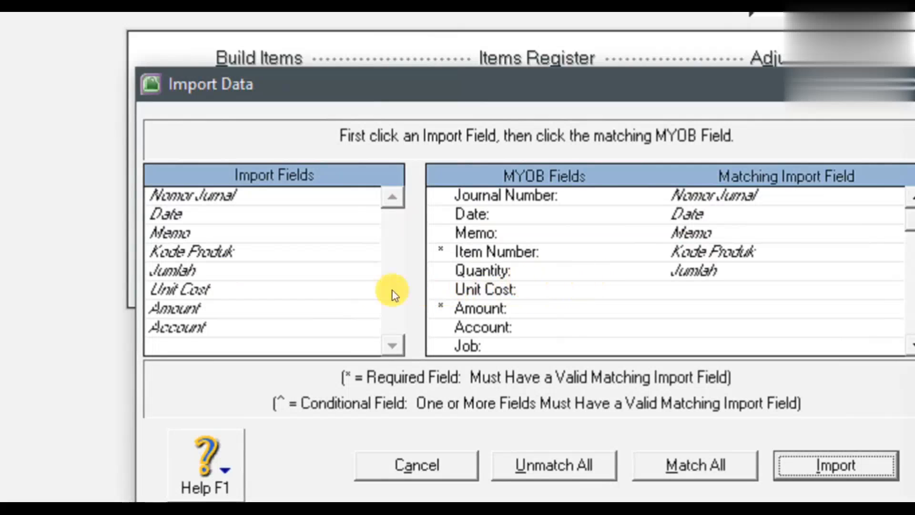
{"action": "left_click", "coordinate": [265, 292]}
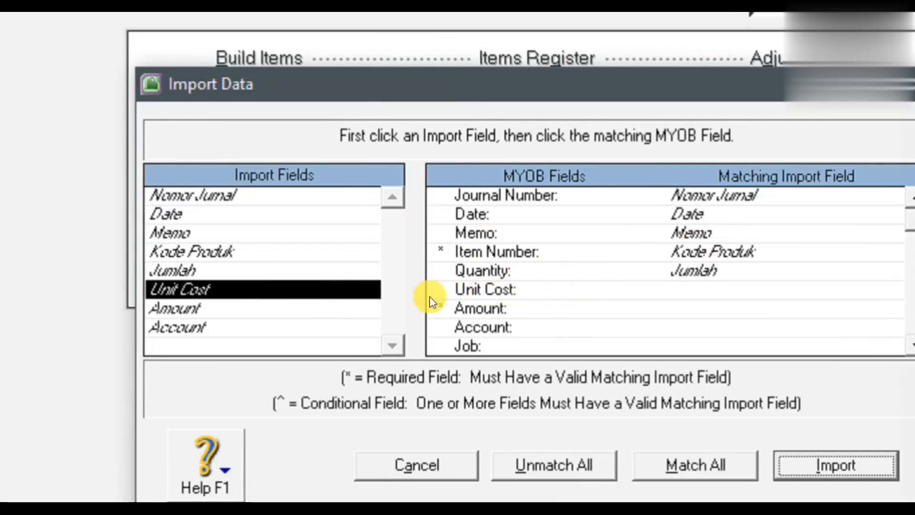
{"action": "left_click", "coordinate": [632, 293]}
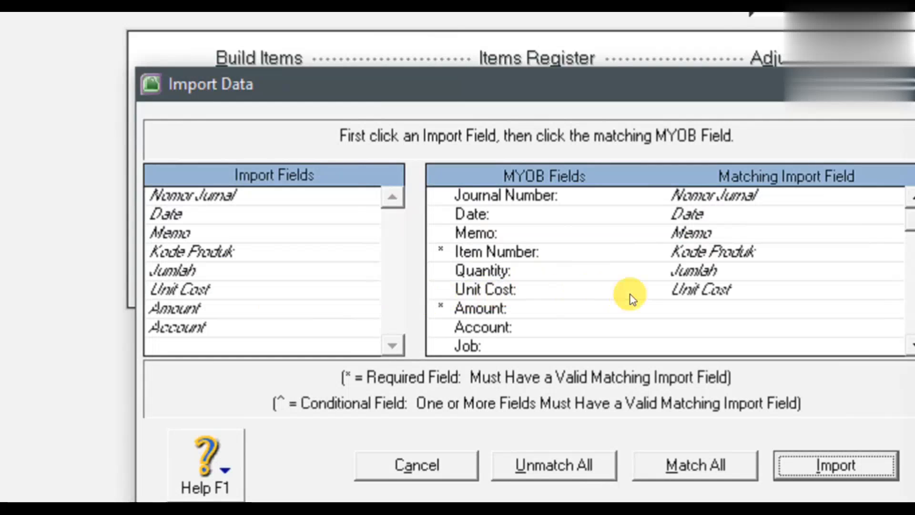
{"action": "left_click", "coordinate": [214, 308]}
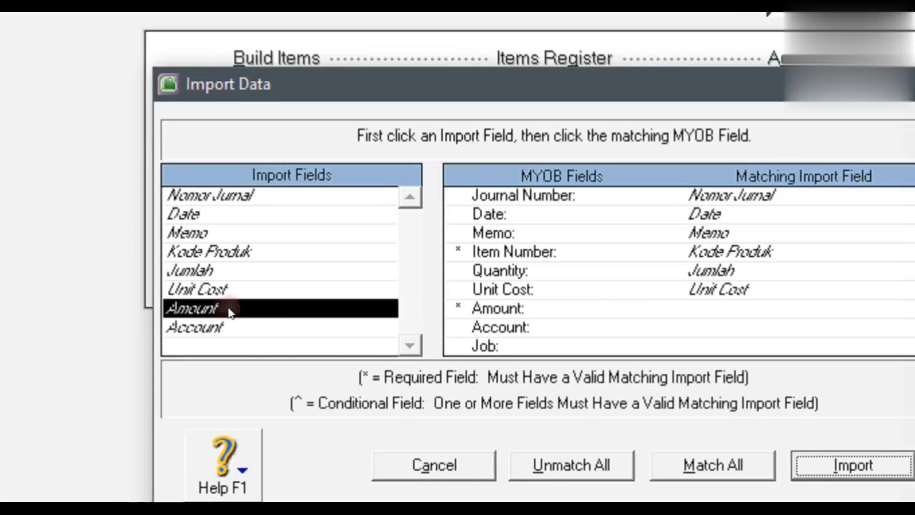
{"action": "left_click", "coordinate": [688, 310]}
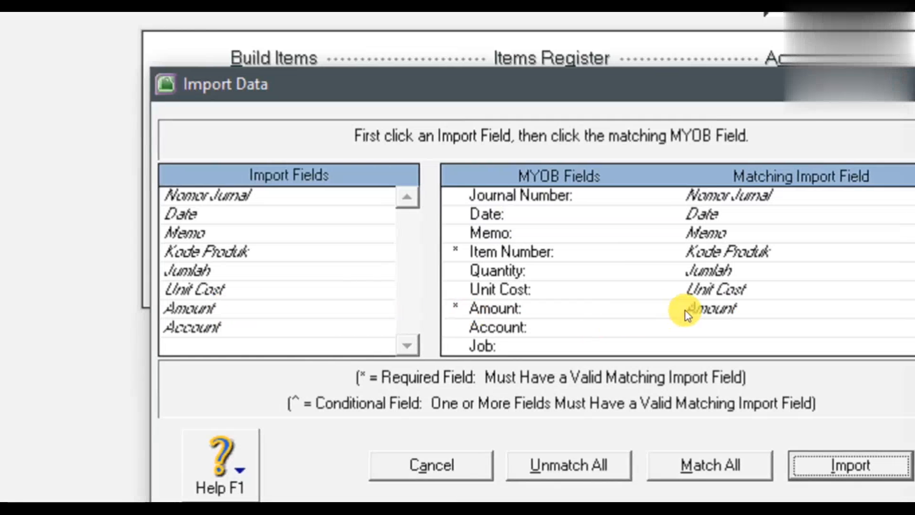
{"action": "left_click", "coordinate": [191, 328]}
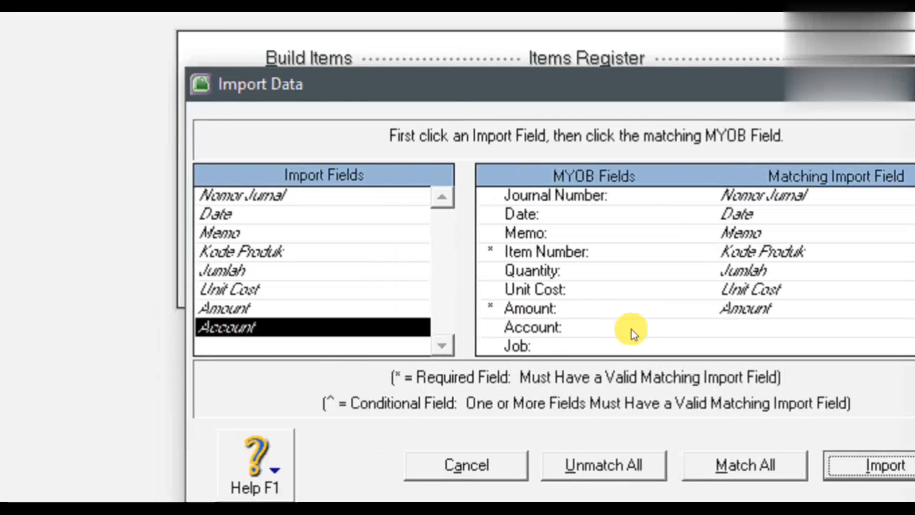
{"action": "left_click", "coordinate": [712, 327]}
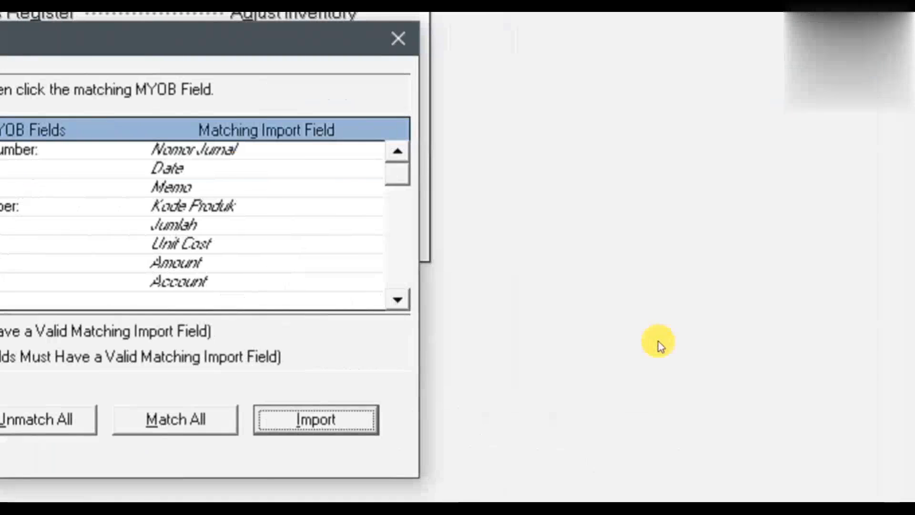
{"action": "left_click", "coordinate": [312, 418]}
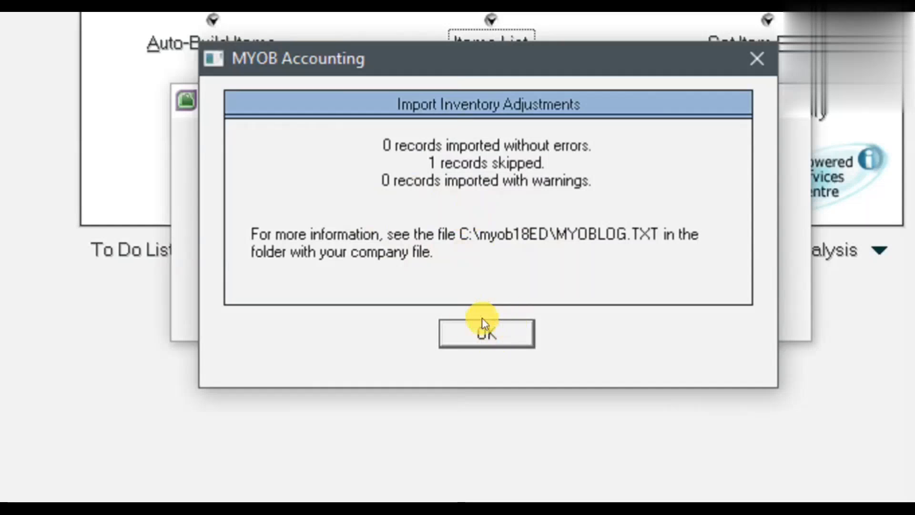
{"action": "left_click", "coordinate": [467, 332]}
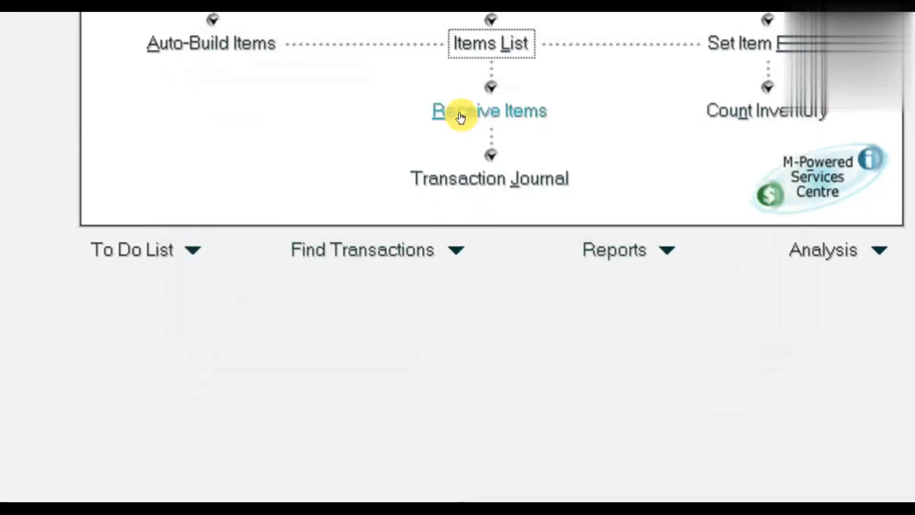